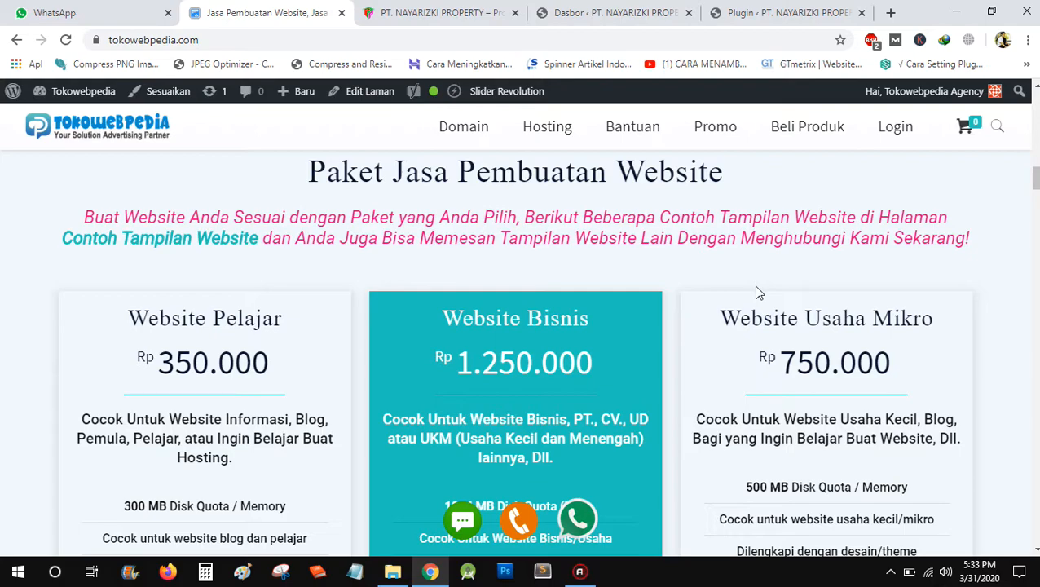
Switch to the PT. NAYARIZKI PROPERTY browser tab to show its home page.
left_click(414, 10)
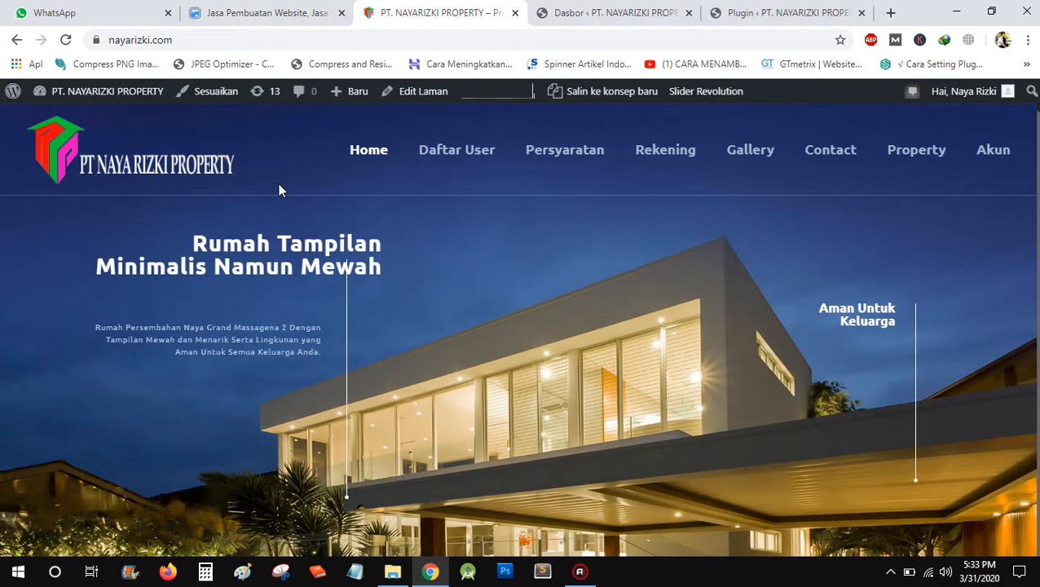
Open the Property shop and scroll to the KPR Komersil Minimalis Elegan listing.
left_click(916, 155)
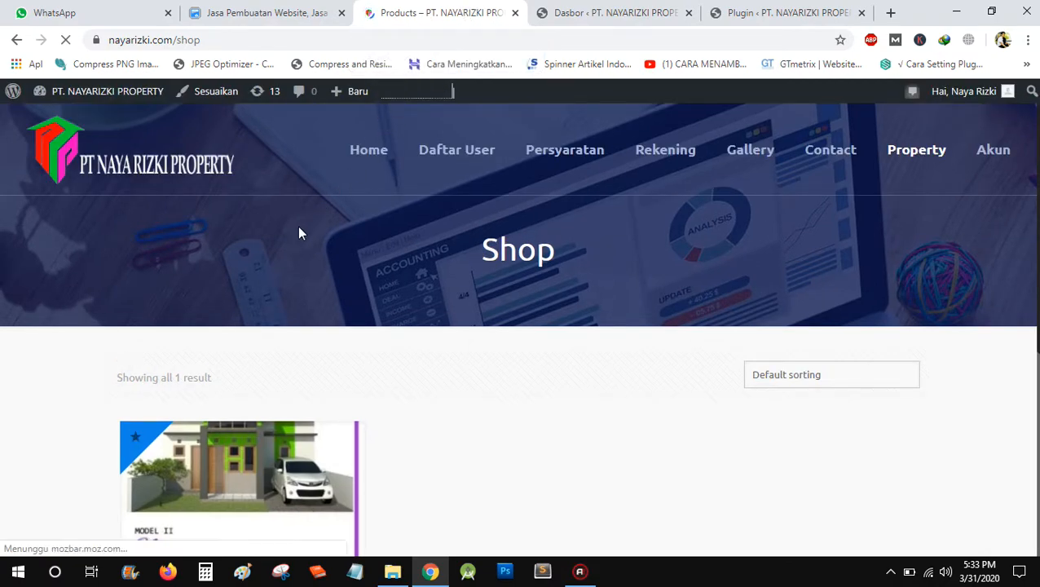
scroll(297, 233, "down", 2)
scroll(297, 233, "up", 2)
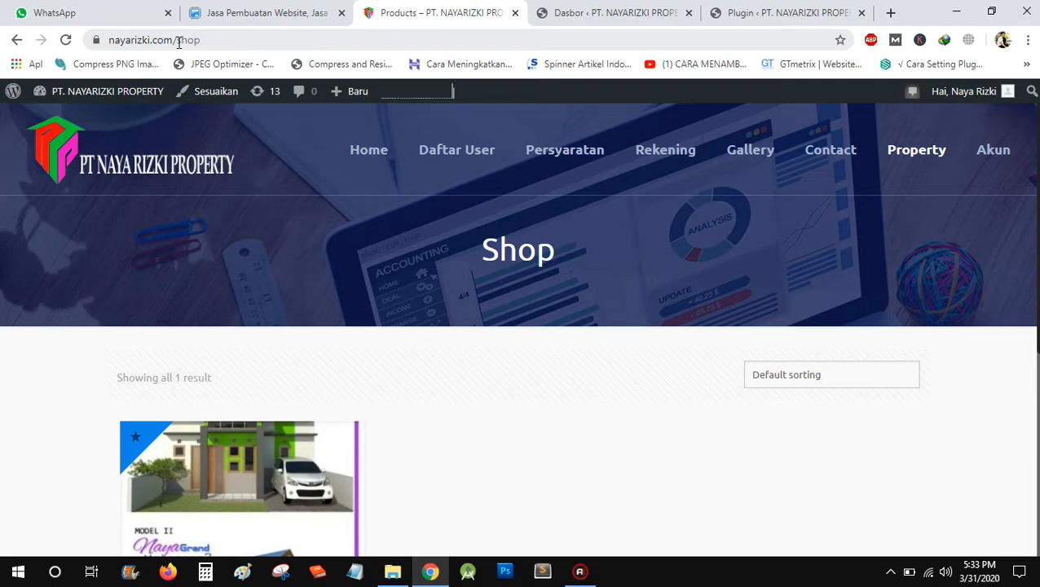
scroll(195, 209, "down", 3)
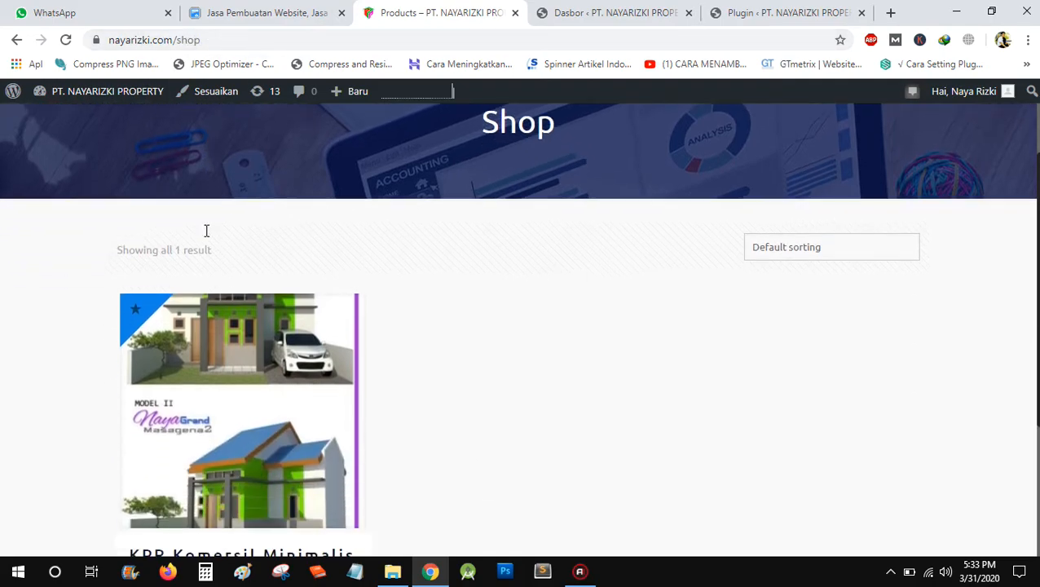
scroll(23, 277, "down", 2)
Switch to the WordPress Dasbor admin tab.
mouse_move(262, 251)
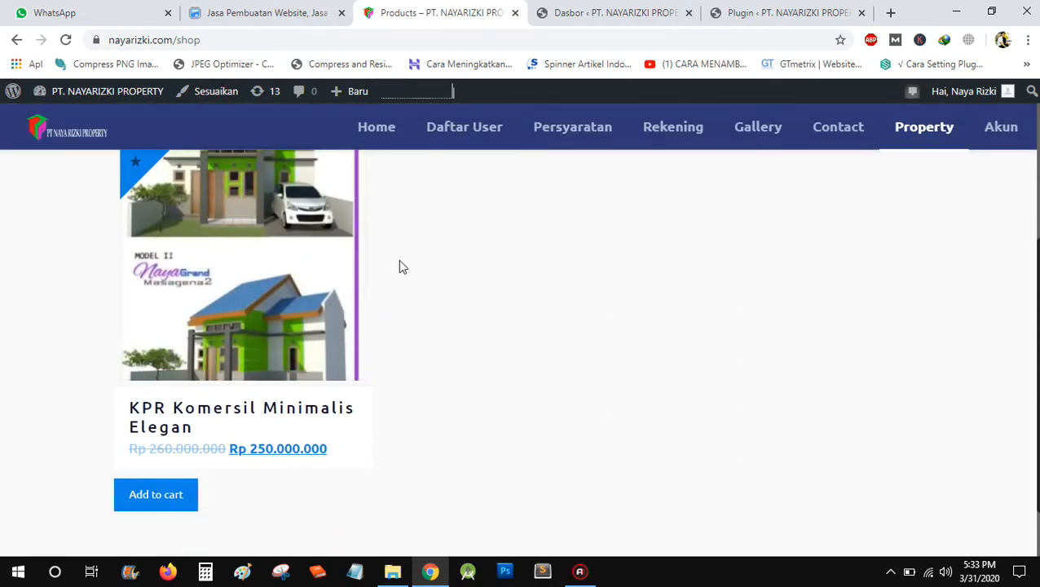
mouse_move(459, 147)
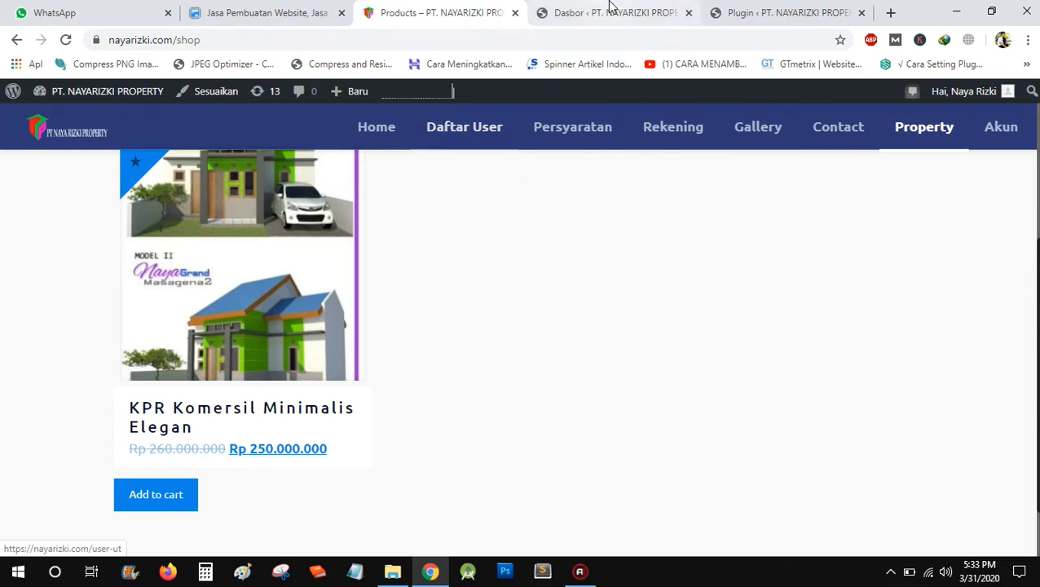
left_click(611, 13)
Open Products › Add New in a new tab via 'Buka link di tab baru' and switch to it.
scroll(236, 295, "down", 3)
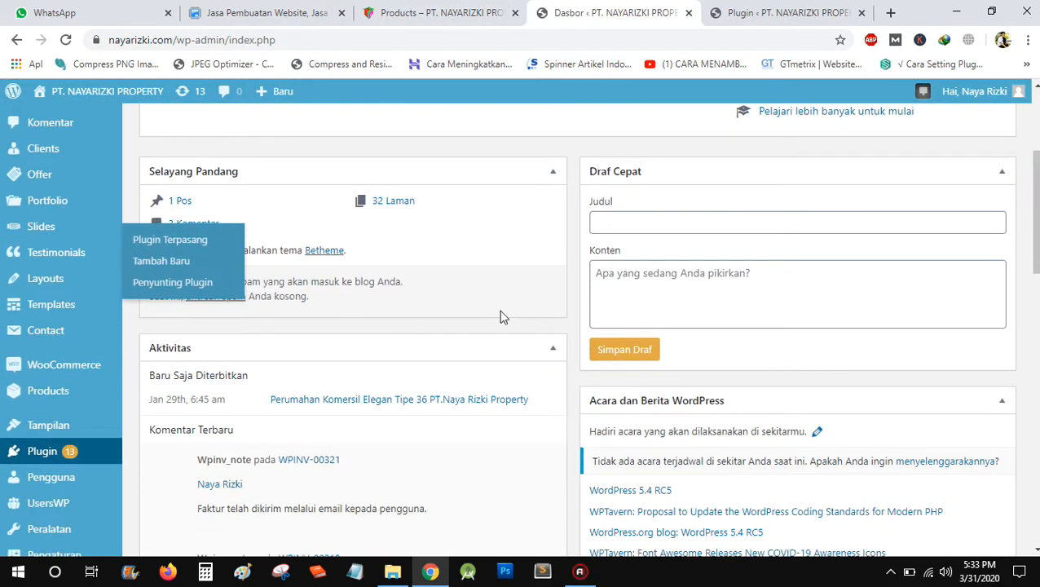
scroll(497, 314, "down", 2)
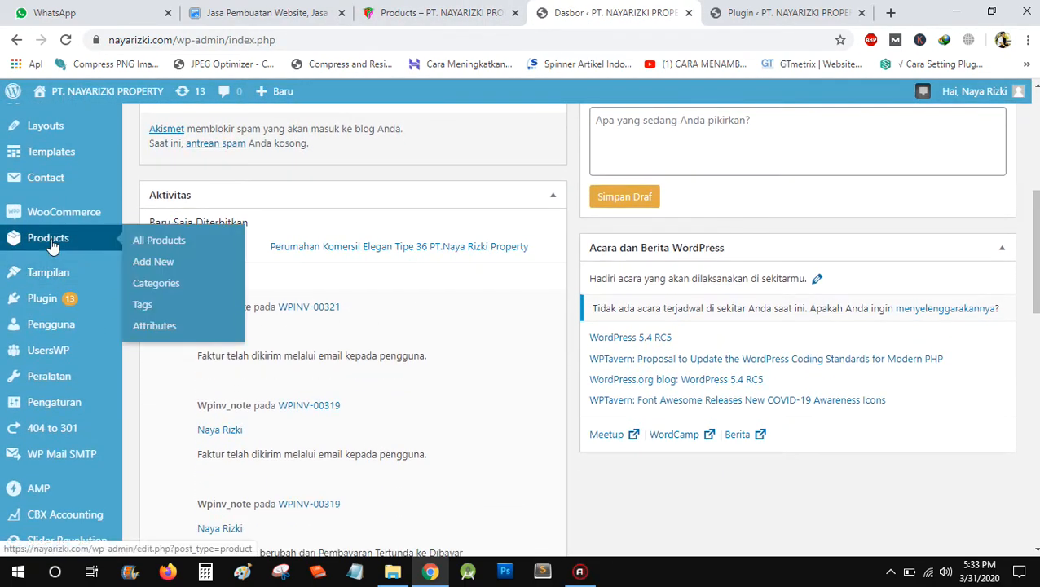
scroll(394, 167, "up", 1)
scroll(394, 167, "down", 1)
mouse_move(49, 251)
right_click(166, 264)
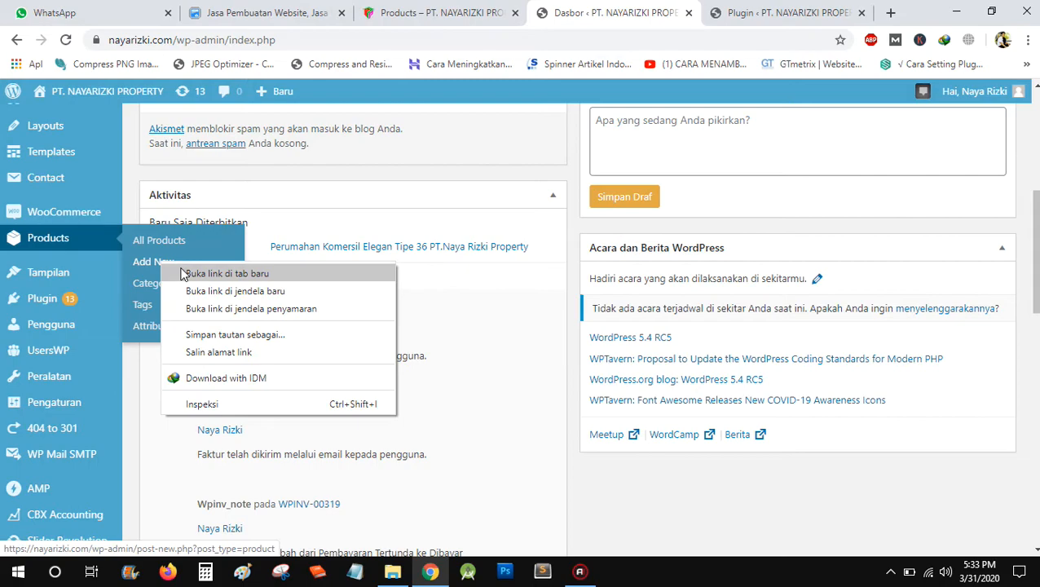
left_click(227, 273)
left_click(662, 7)
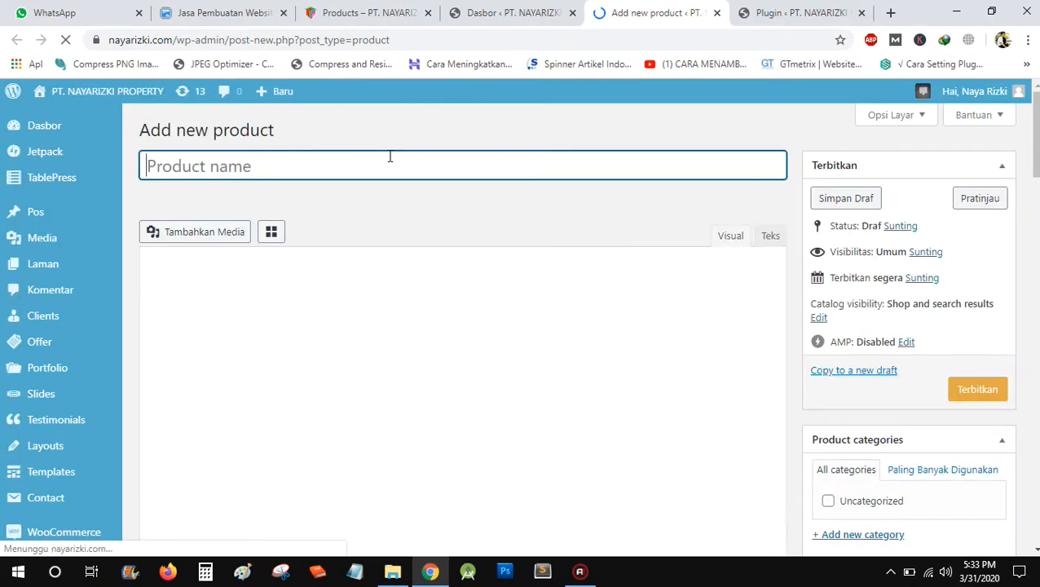
scroll(389, 156, "down", 1)
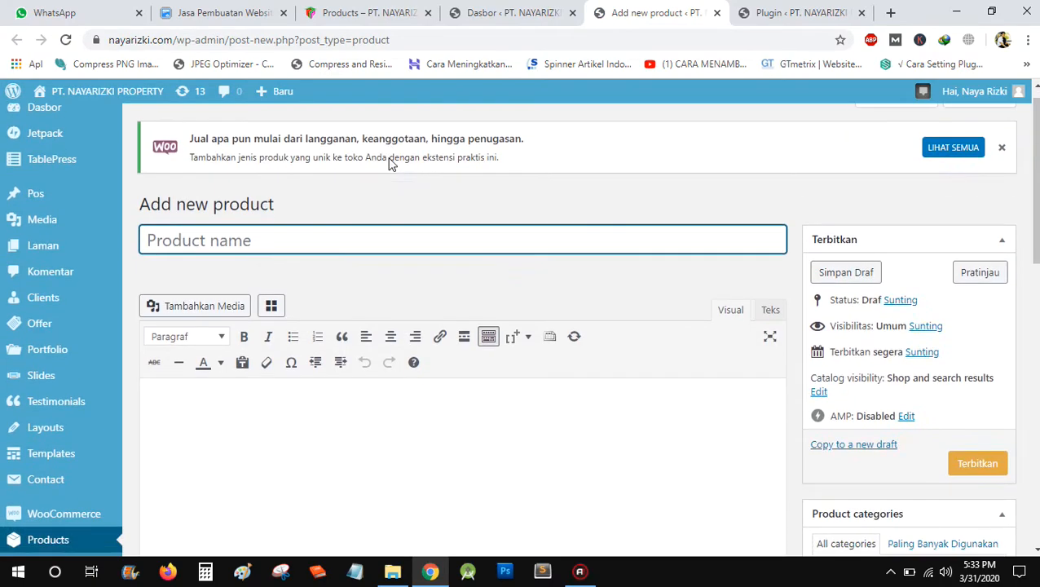
scroll(656, 166, "up", 1)
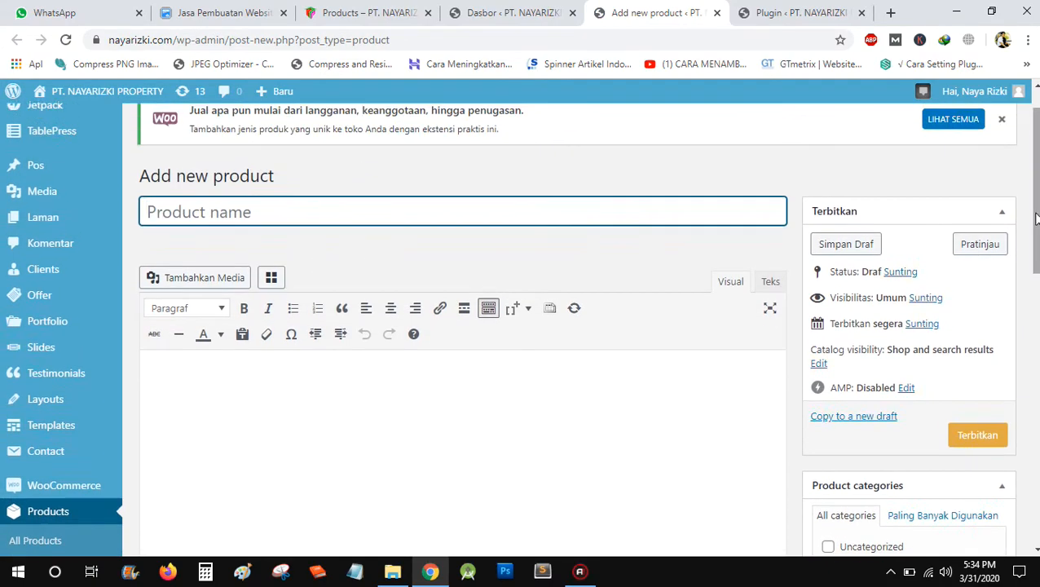
scroll(530, 168, "down", 3)
scroll(355, 171, "up", 4)
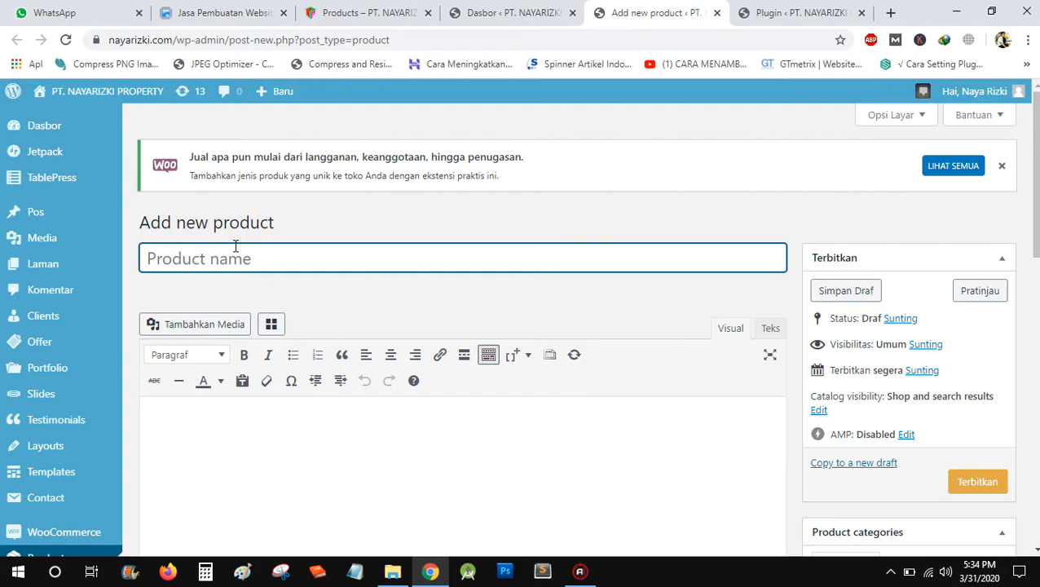
scroll(232, 247, "down", 1)
scroll(271, 238, "down", 2)
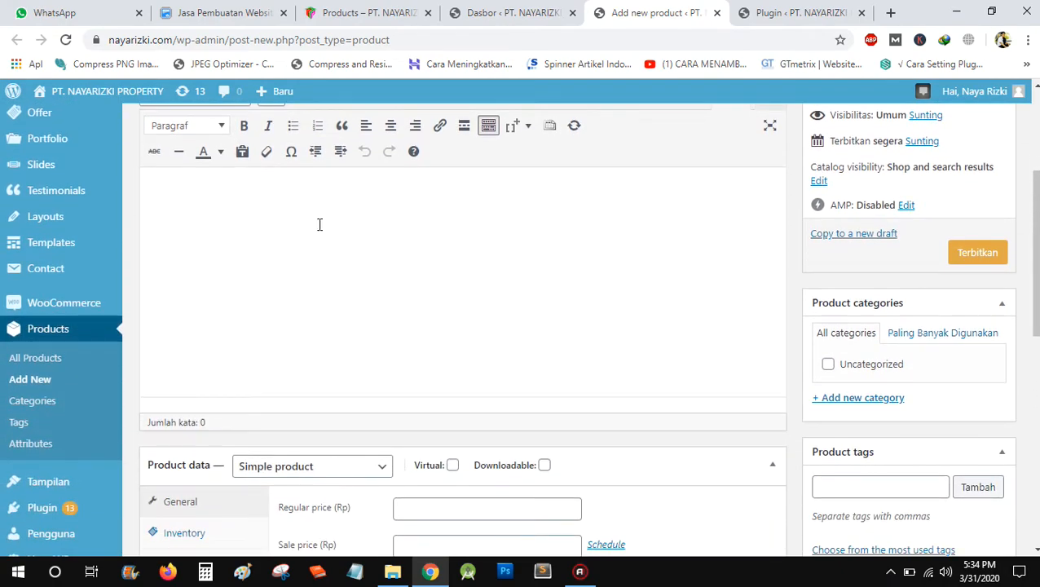
scroll(323, 243, "down", 5)
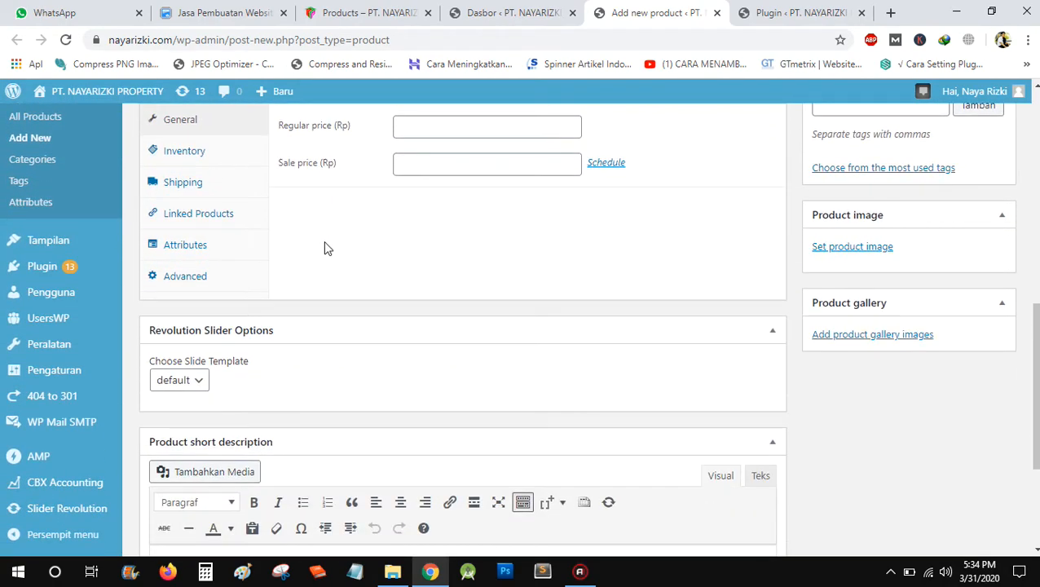
scroll(323, 244, "down", 1)
scroll(324, 243, "up", 1)
scroll(323, 246, "down", 1)
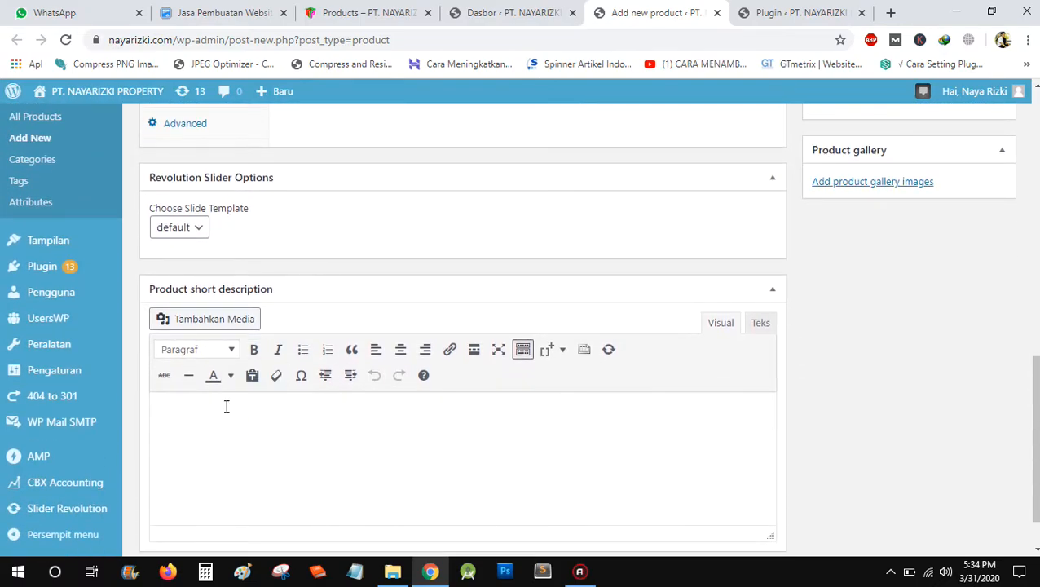
scroll(227, 406, "up", 5)
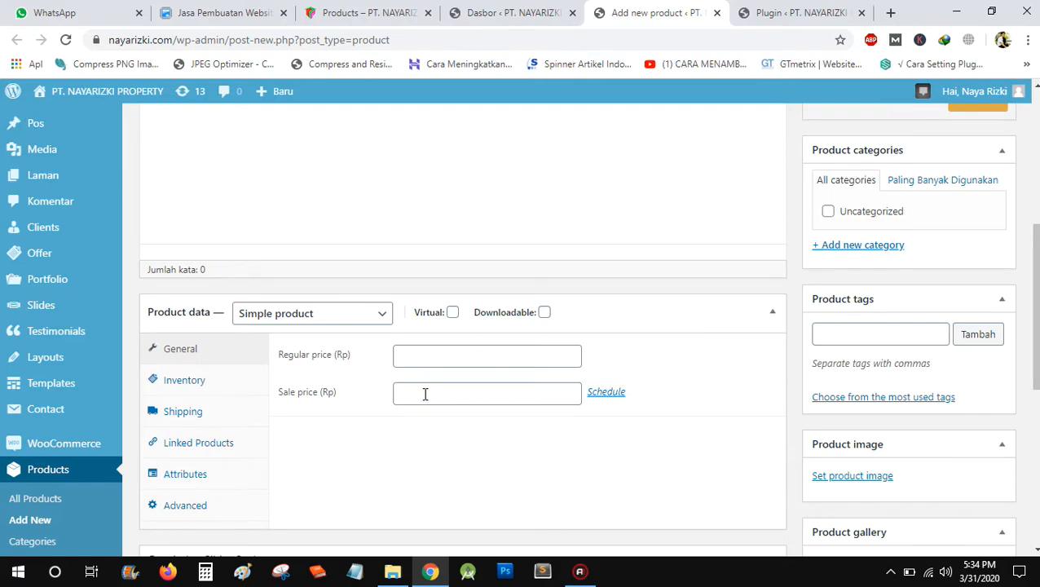
scroll(425, 383, "up", 2)
Flip between the shop, Add new product and Dasbor tabs.
left_click(406, 10)
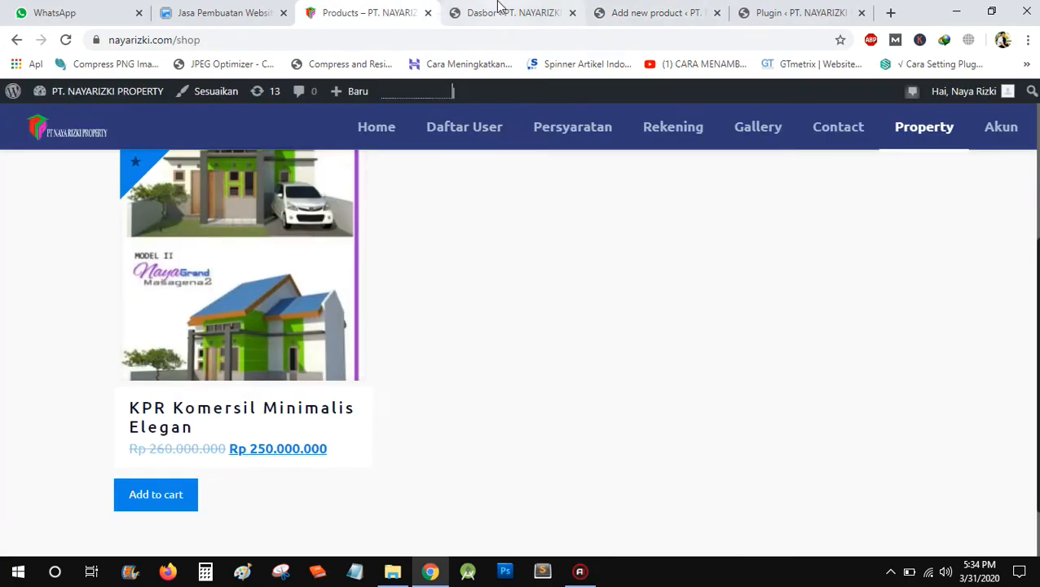
left_click(668, 7)
scroll(509, 284, "up", 2)
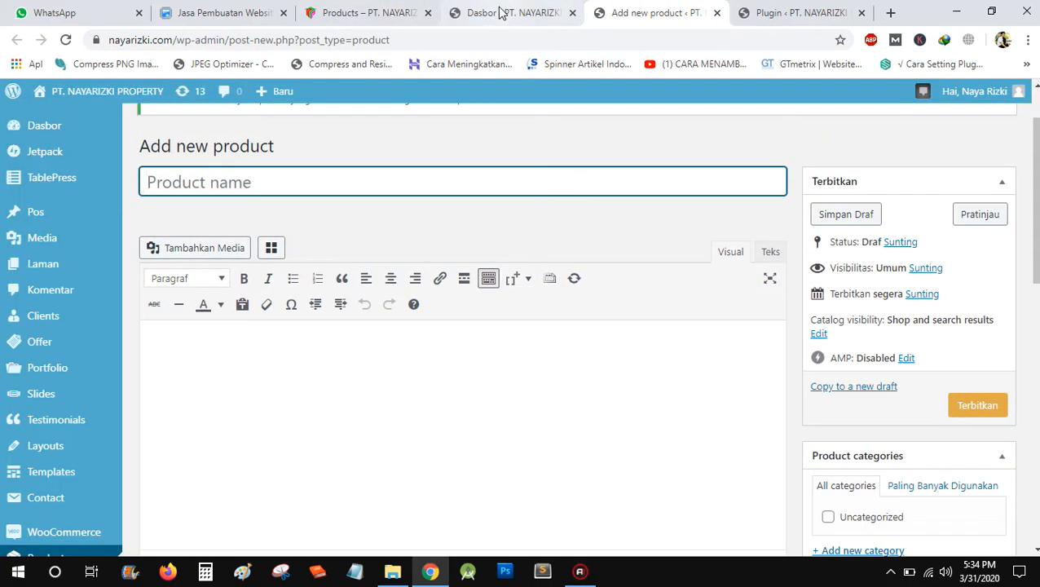
left_click(501, 13)
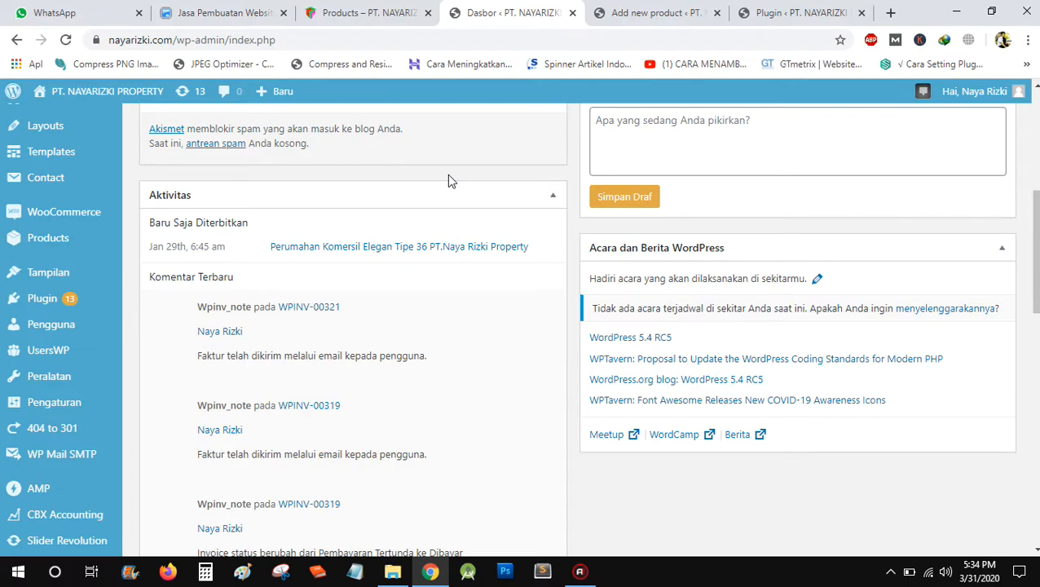
scroll(375, 218, "down", 1)
mouse_move(70, 239)
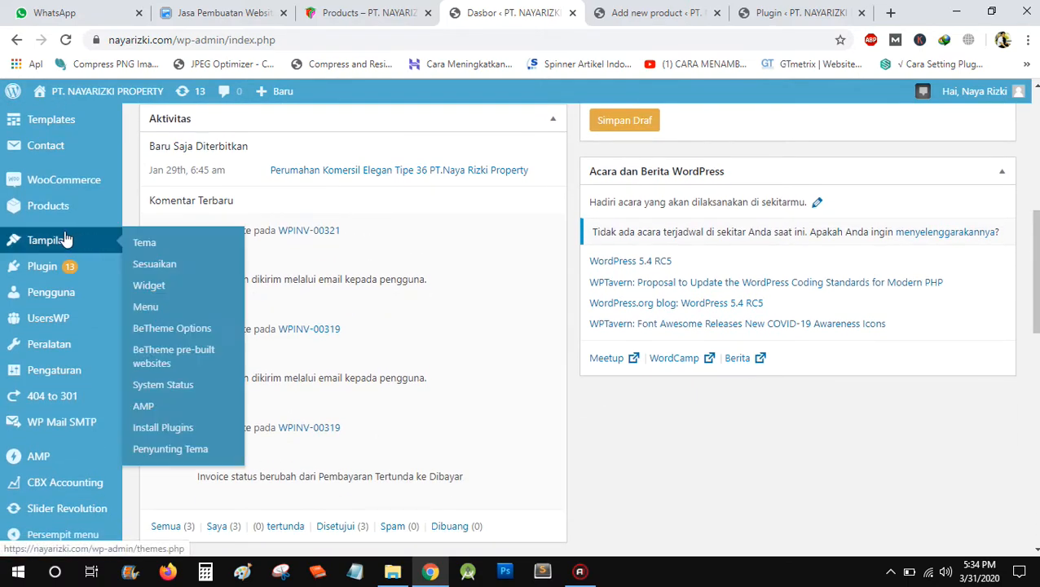
mouse_move(63, 176)
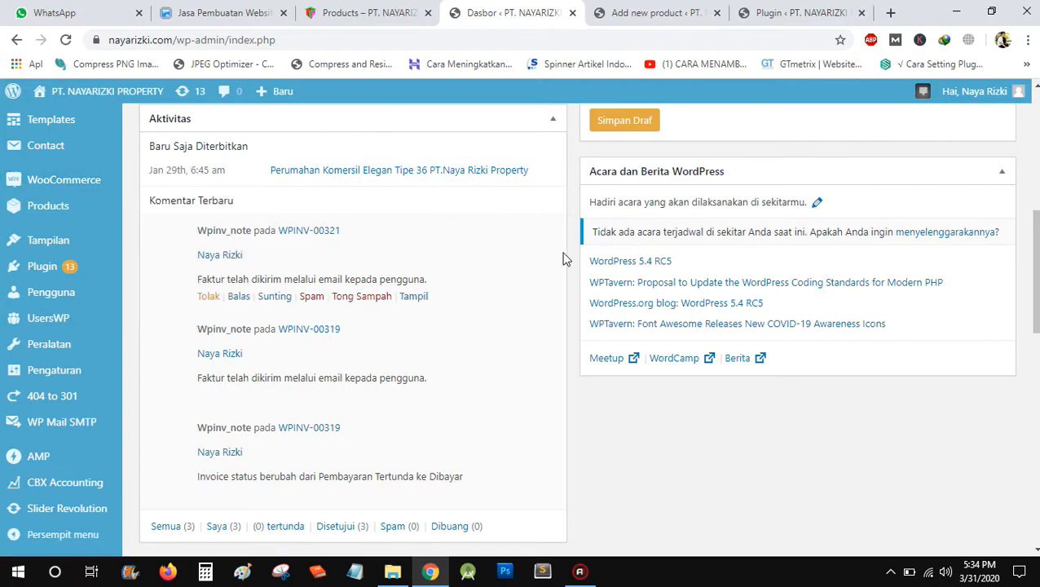
scroll(561, 257, "up", 1)
Bring up the shop page listing KPR Komersil Minimalis Elegan at Rp 250.000.000.
left_click(359, 12)
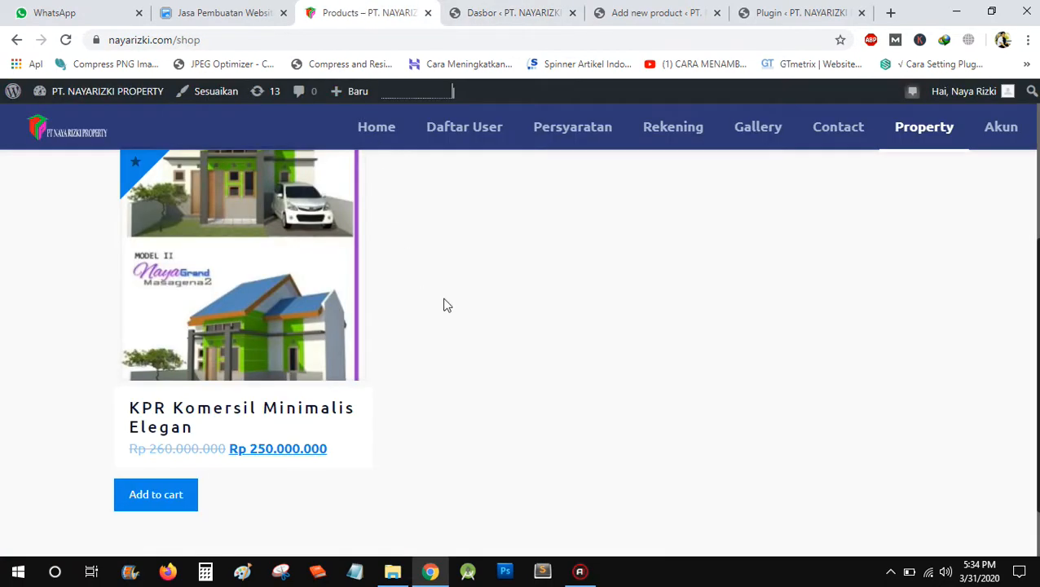
left_click_drag(1039, 359, 1039, 346)
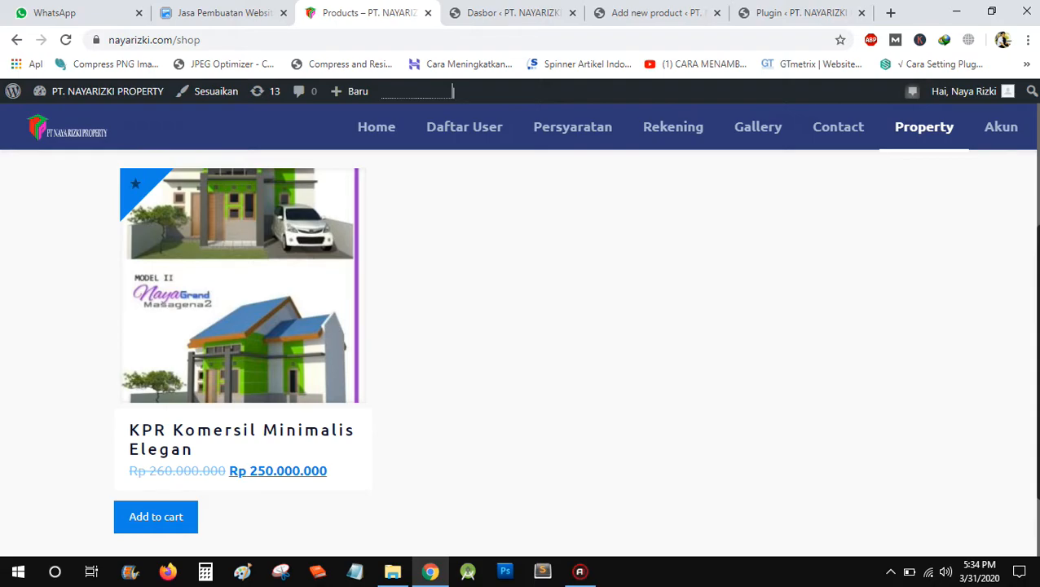
mouse_move(212, 325)
left_click(502, 13)
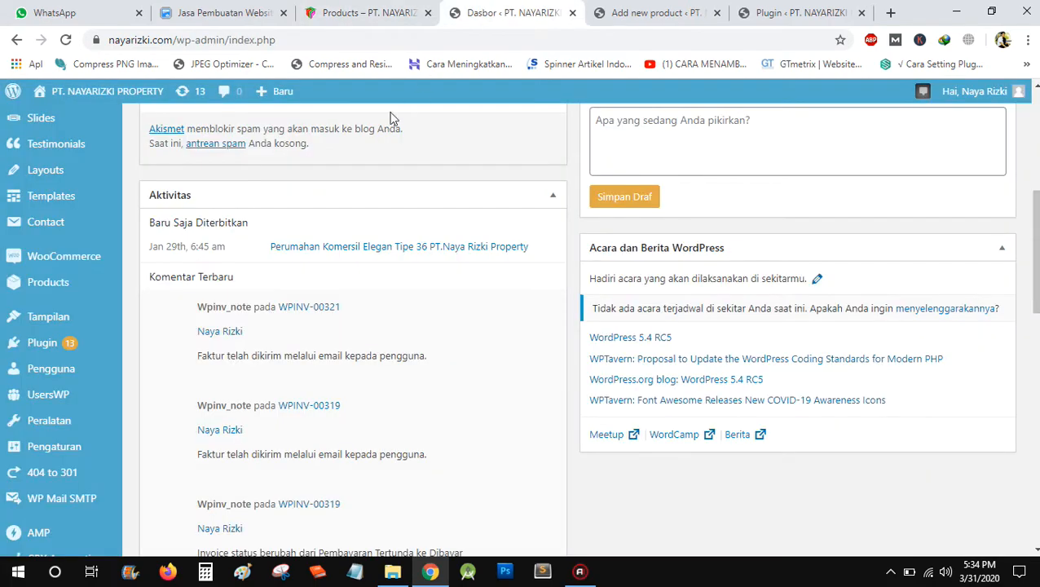
scroll(81, 422, "down", 2)
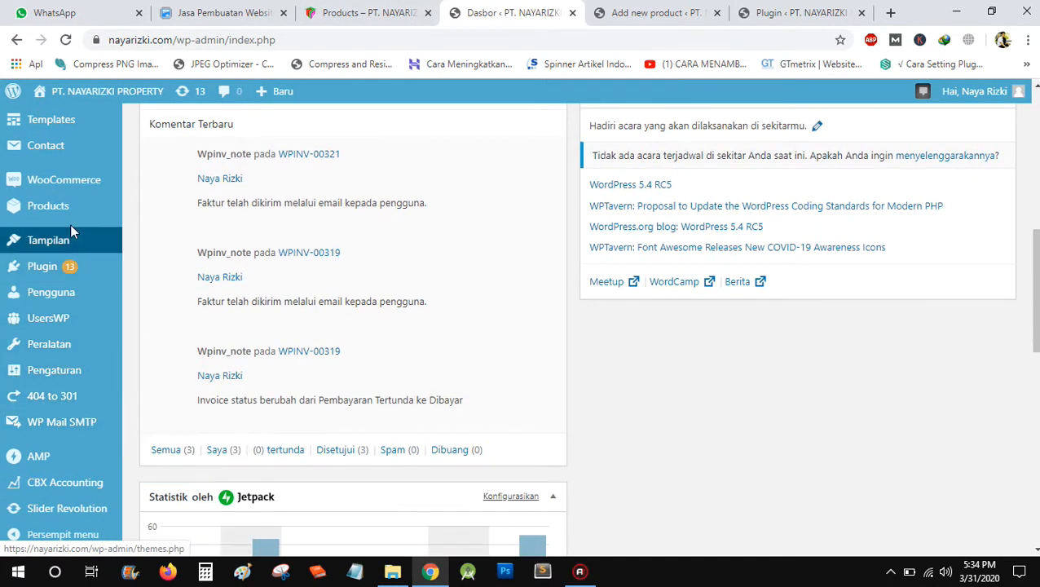
mouse_move(69, 207)
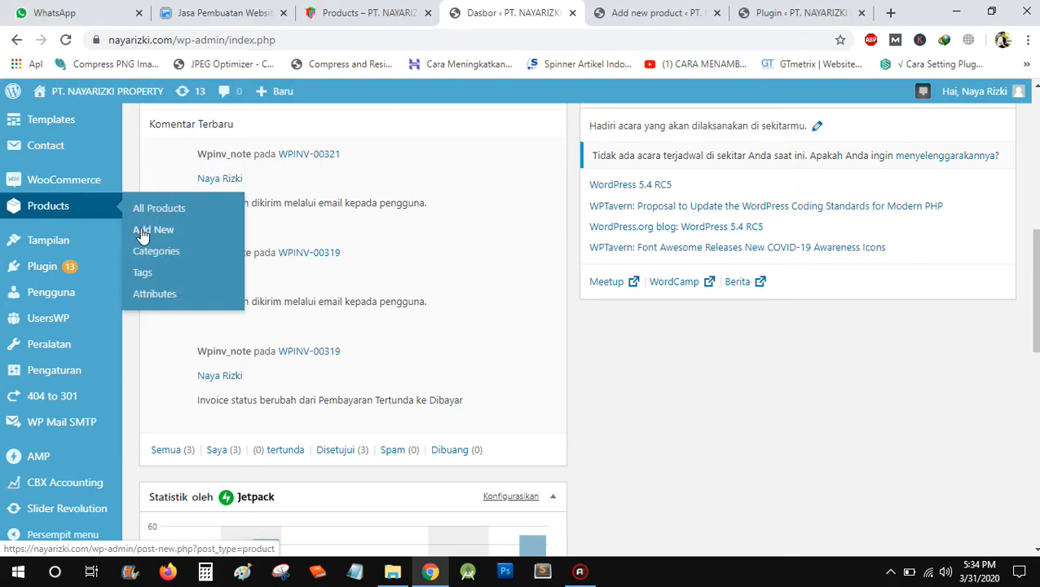
left_click(326, 13)
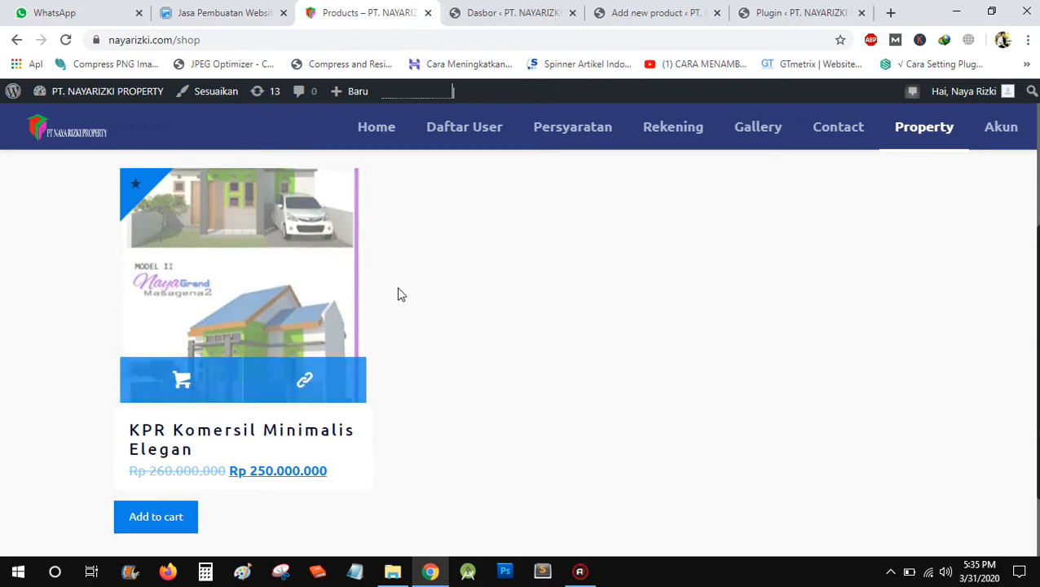
Return to the blank Add new product browser tab.
left_click(630, 15)
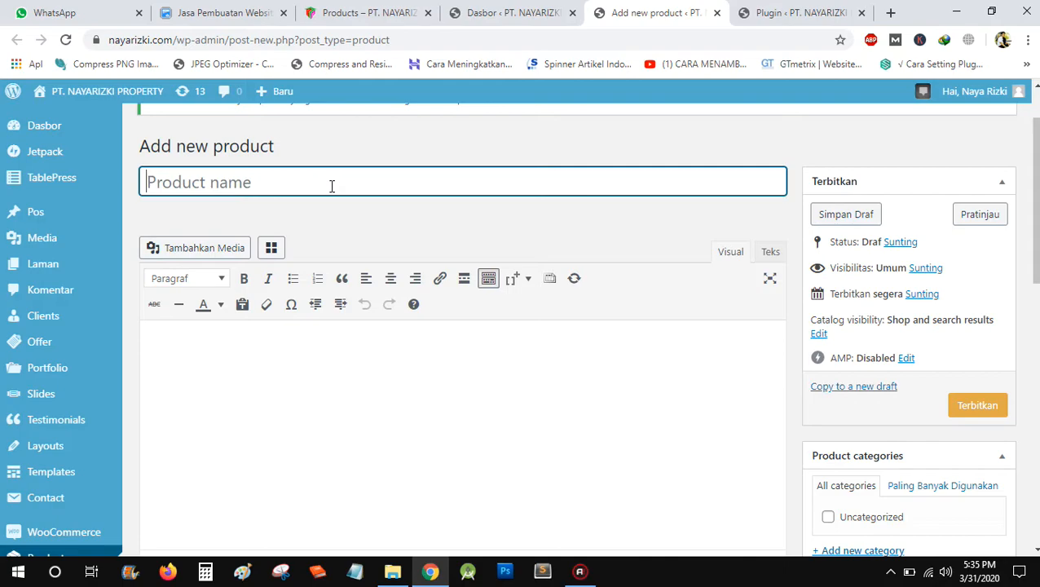
Type the product title 'Rumah Sisi Barat Daya' followed by 'Naya Rizky Grand Property'.
type("Rua")
key("BackSpace")
type("mah")
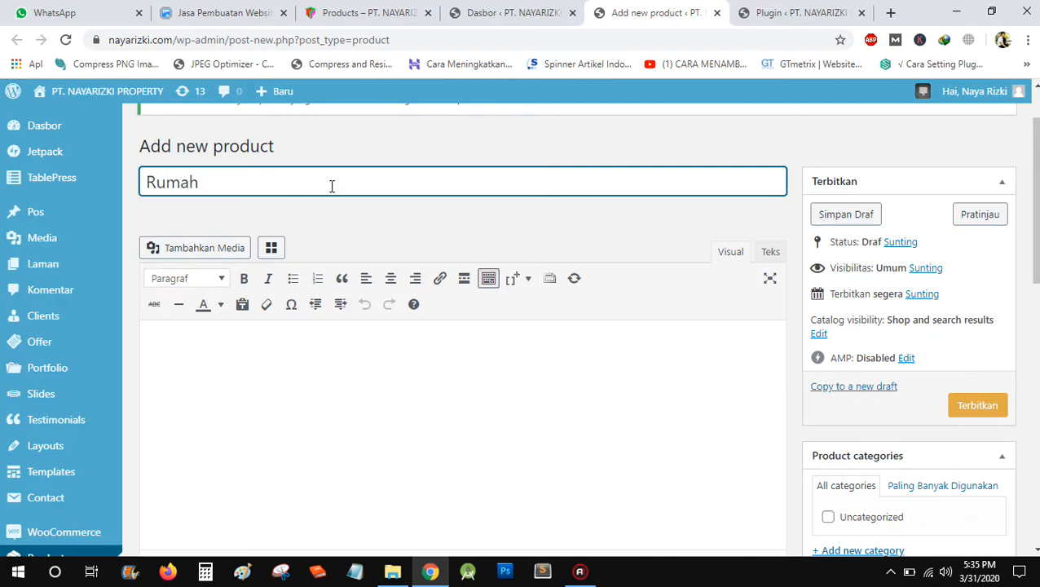
type(" Sisi Bar")
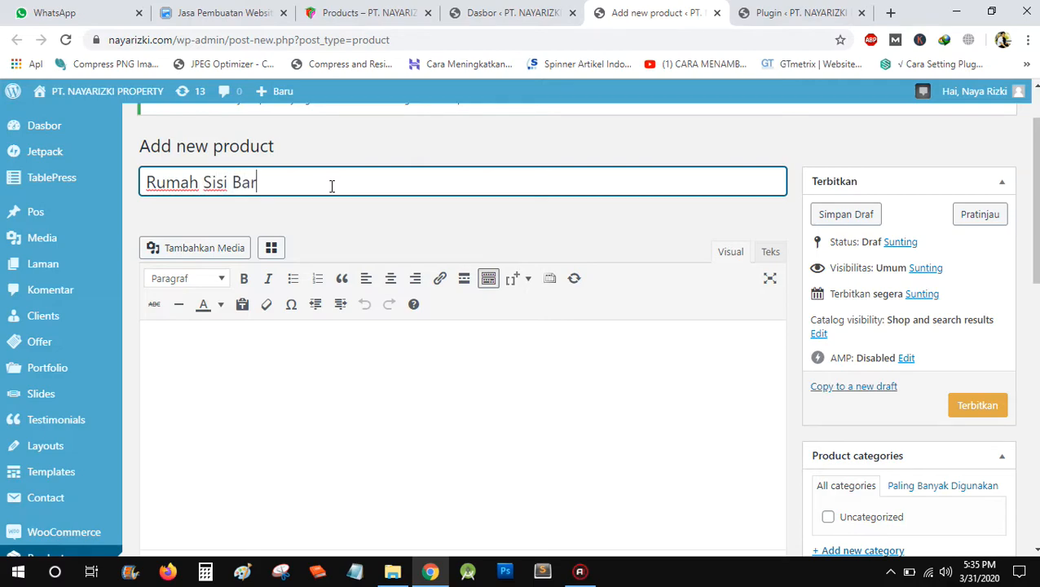
type("at Daya ")
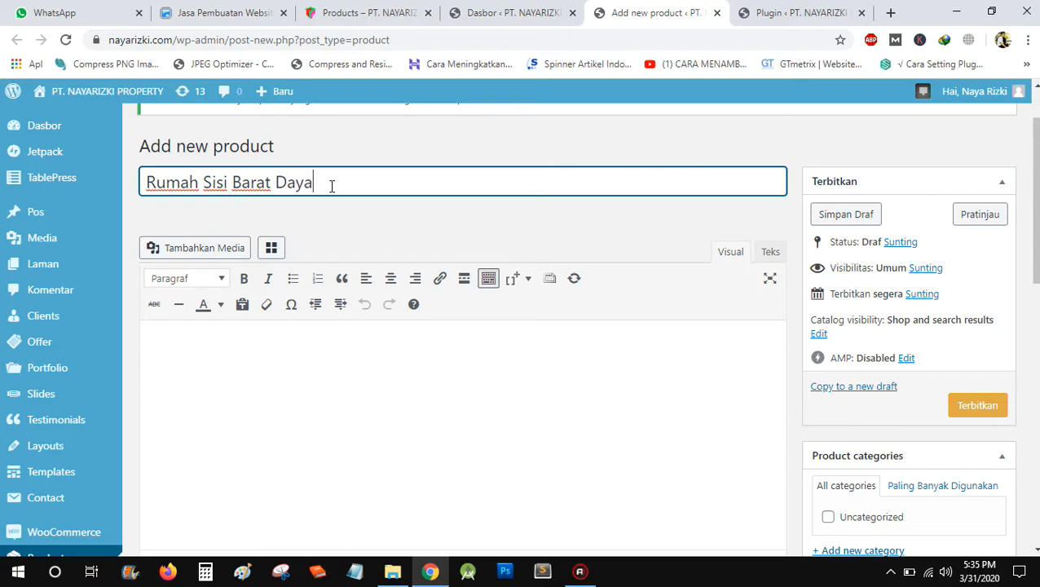
type("Naya")
type("Rizky Grand Property")
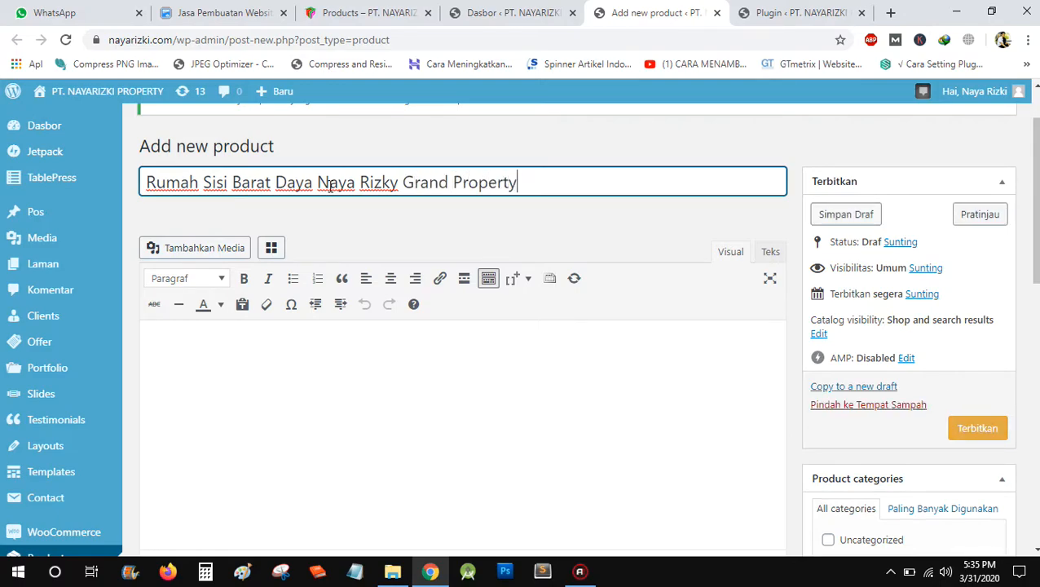
scroll(295, 225, "down", 1)
scroll(281, 253, "up", 1)
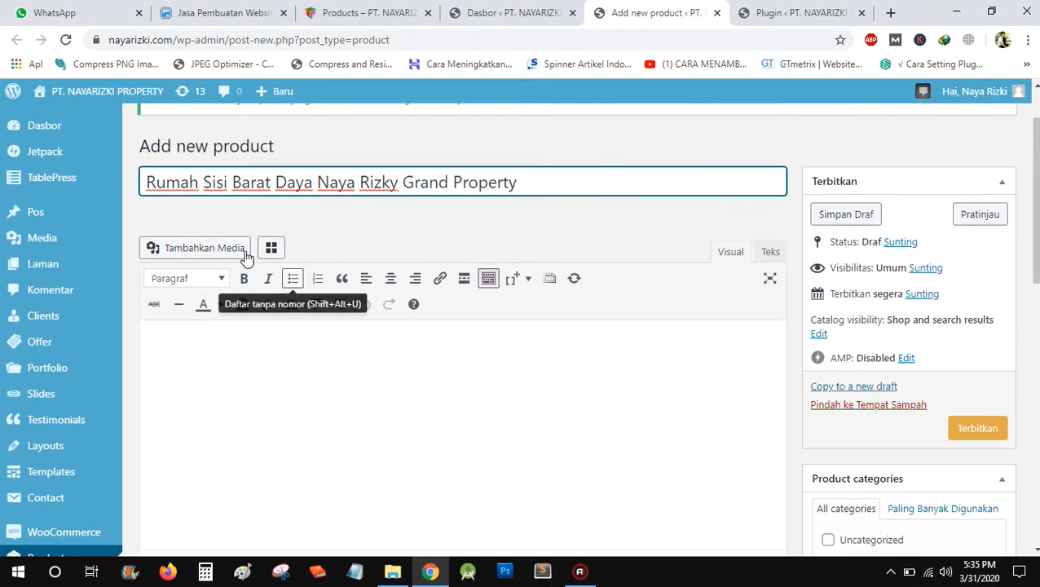
scroll(367, 283, "down", 2)
scroll(367, 290, "up", 2)
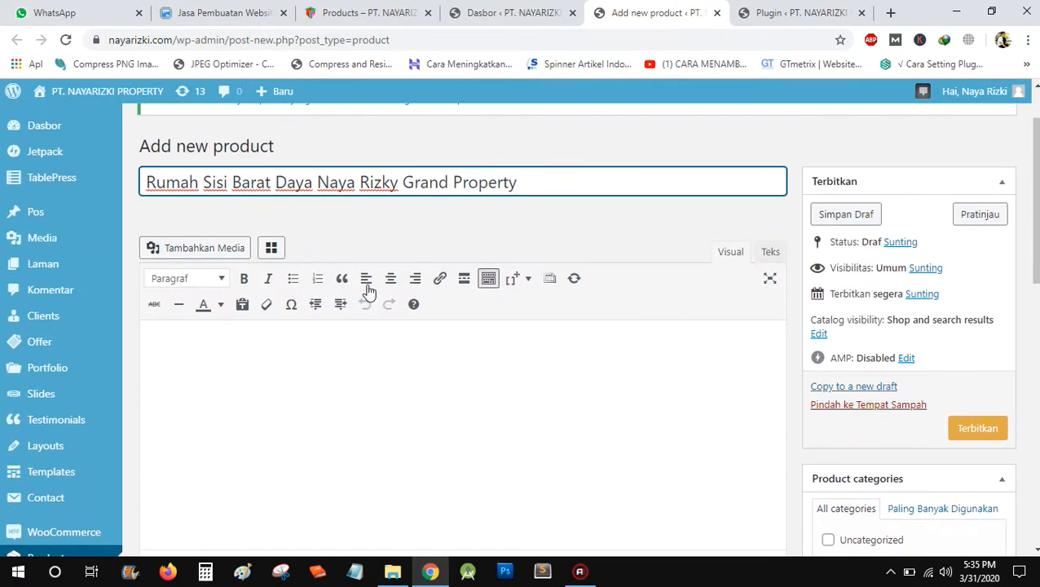
Insert 'Blok B' after 'Daya' in the product title.
left_click(314, 183)
type("N")
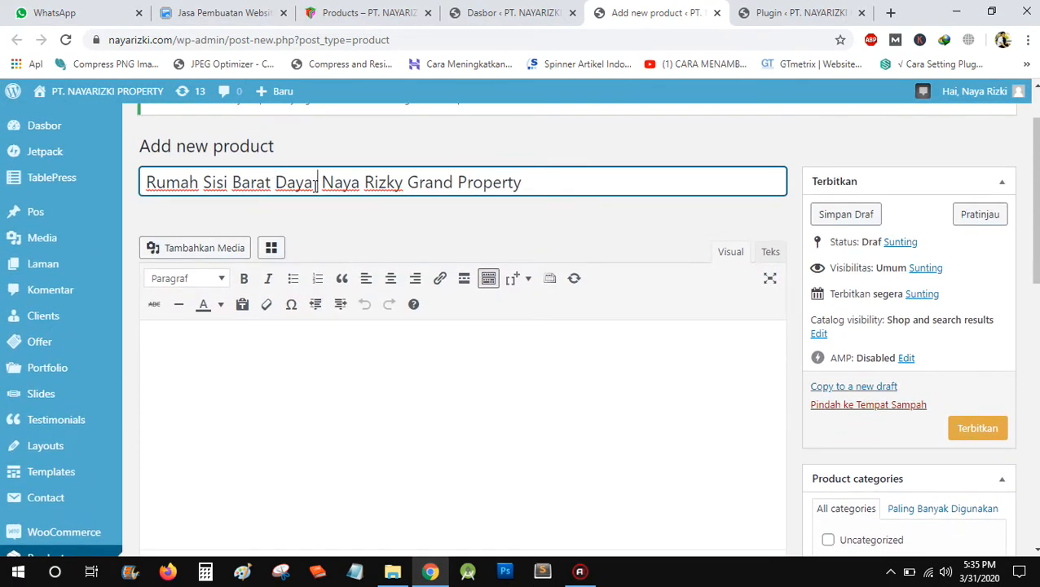
type("lok")
key("BackSpace")
key("BackSpace")
key("BackSpace")
key("BackSpace")
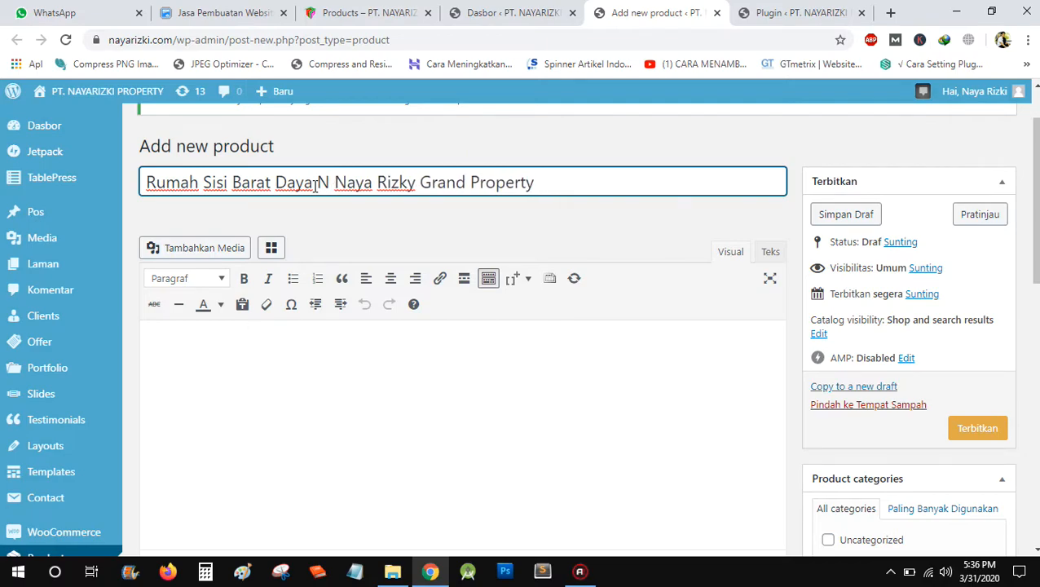
type("Blok B")
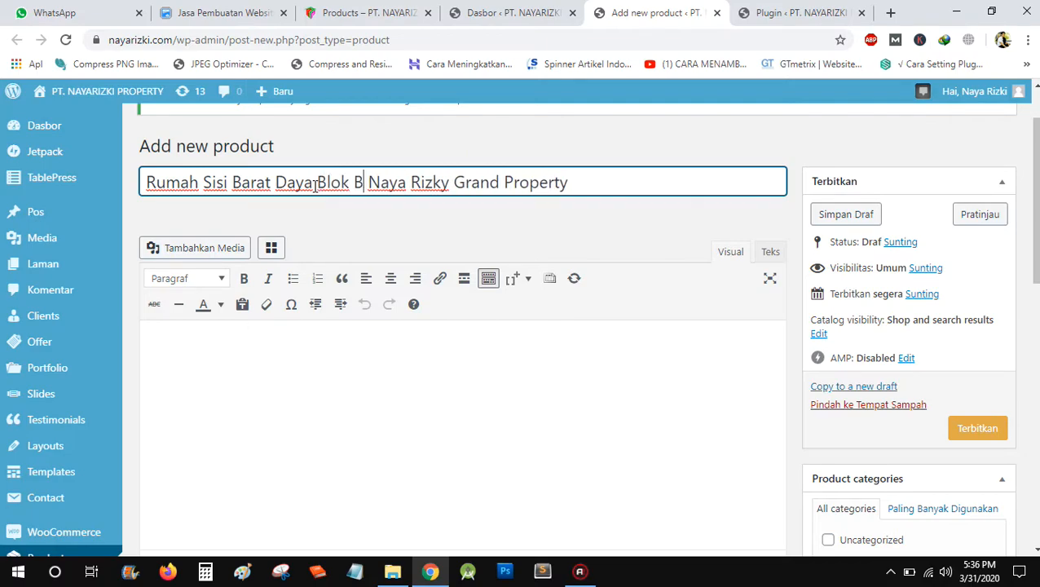
scroll(324, 220, "down", 5)
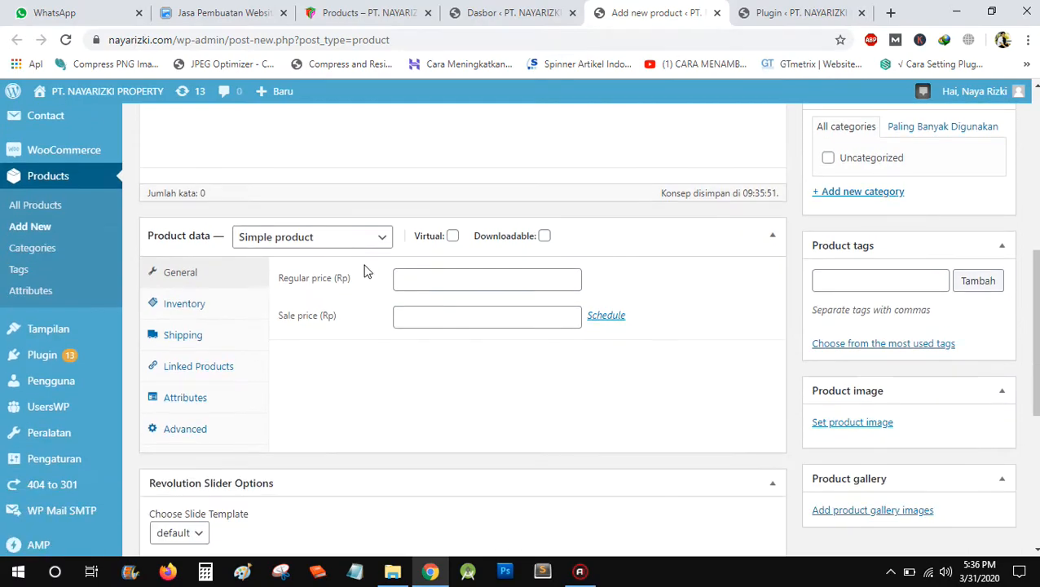
Set regular price 15000000 and sale price 14500000, then return to the shop tab.
left_click(411, 310)
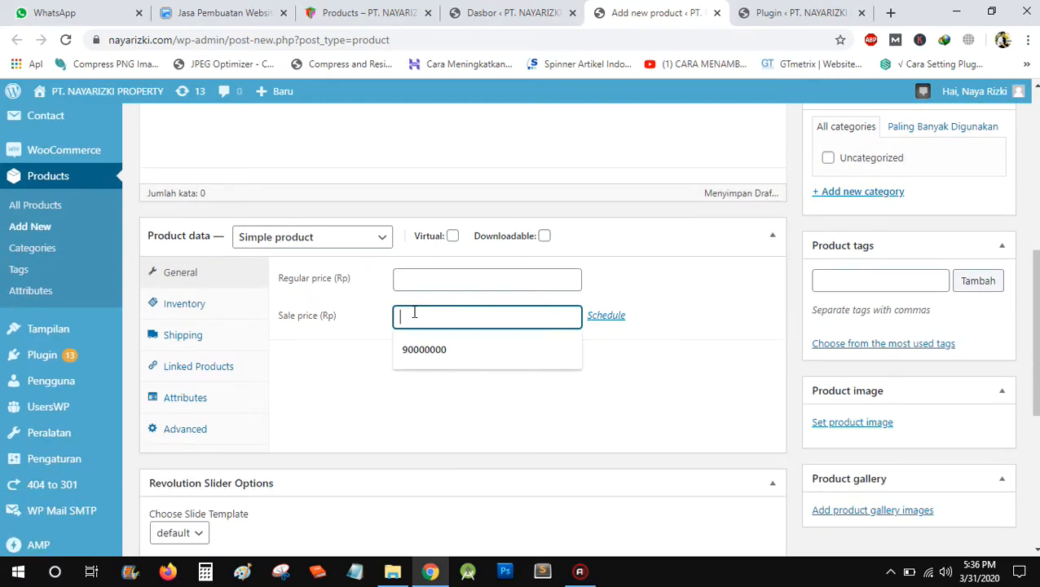
left_click(420, 274)
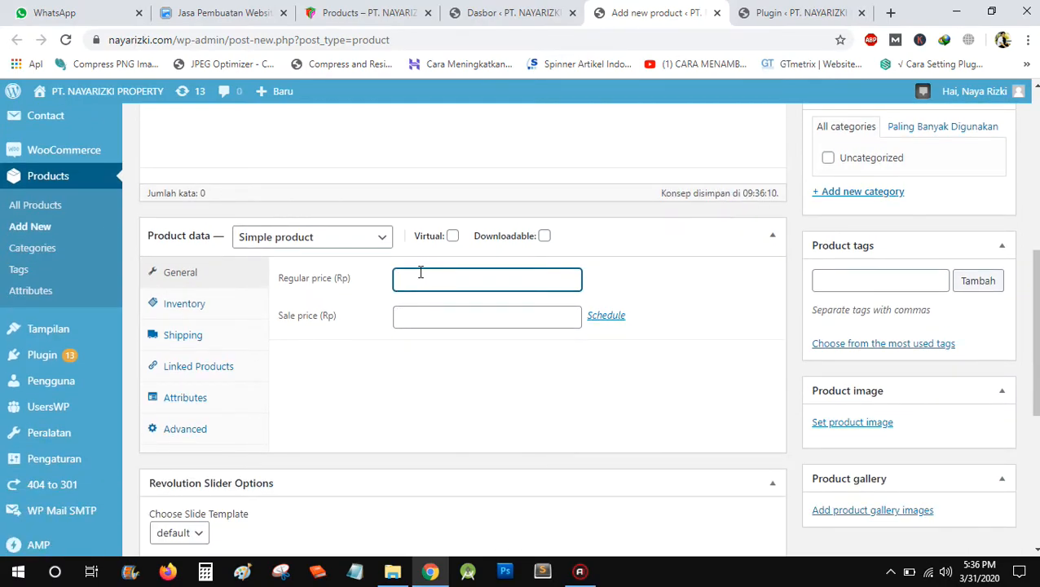
type("15")
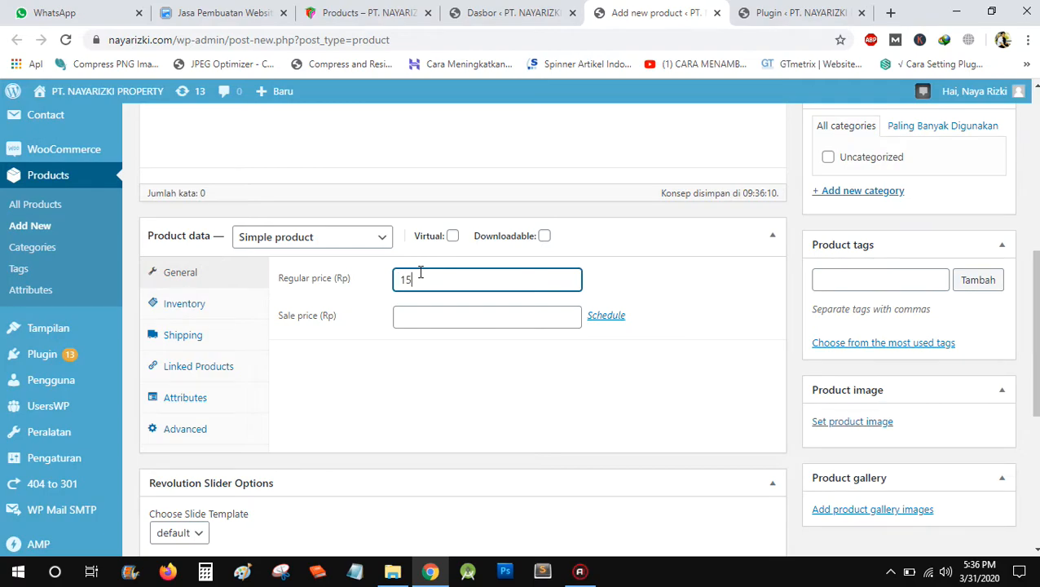
type("0000")
left_click(471, 367)
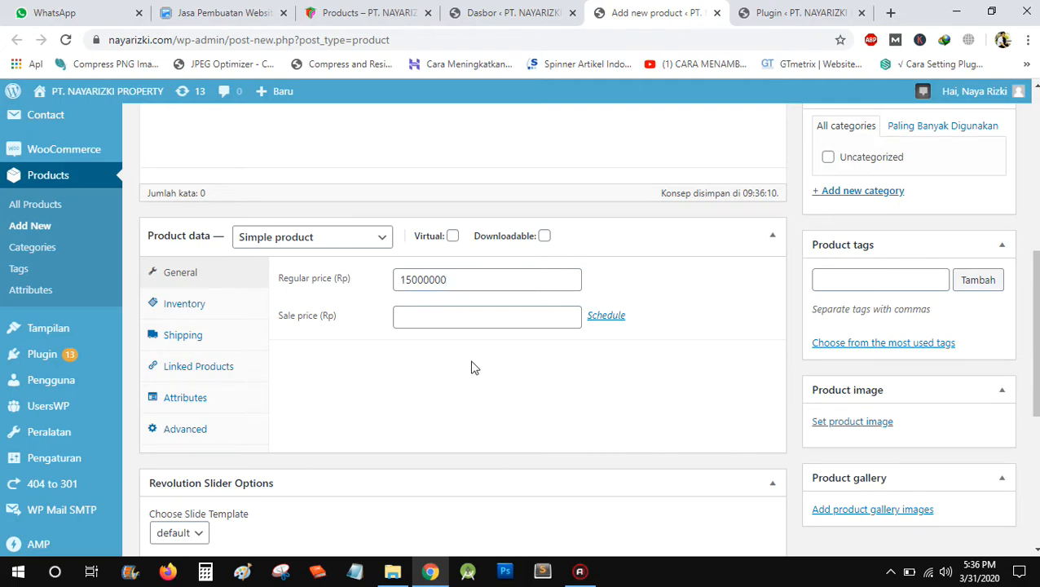
left_click(461, 321)
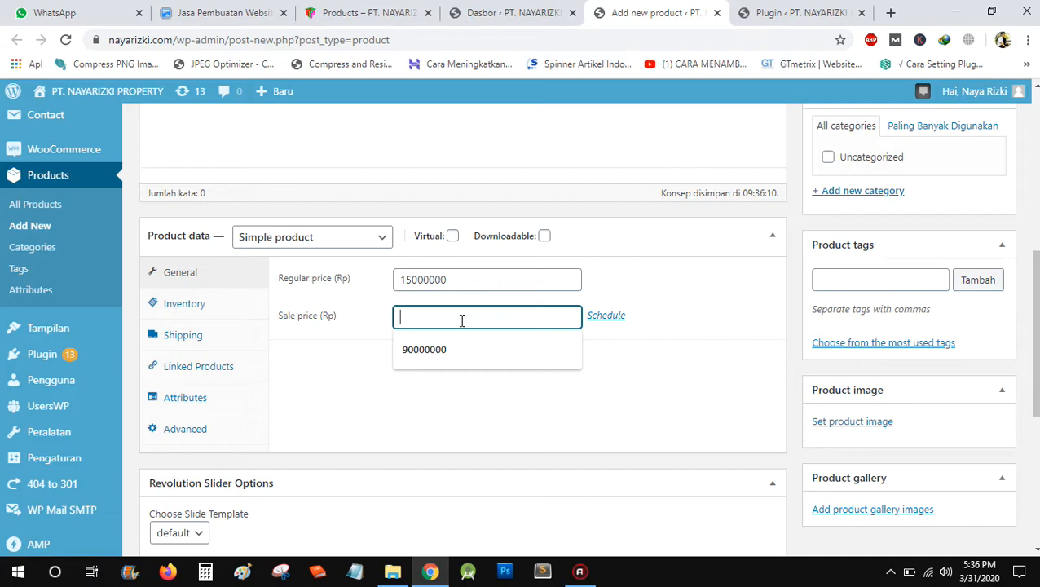
type("145")
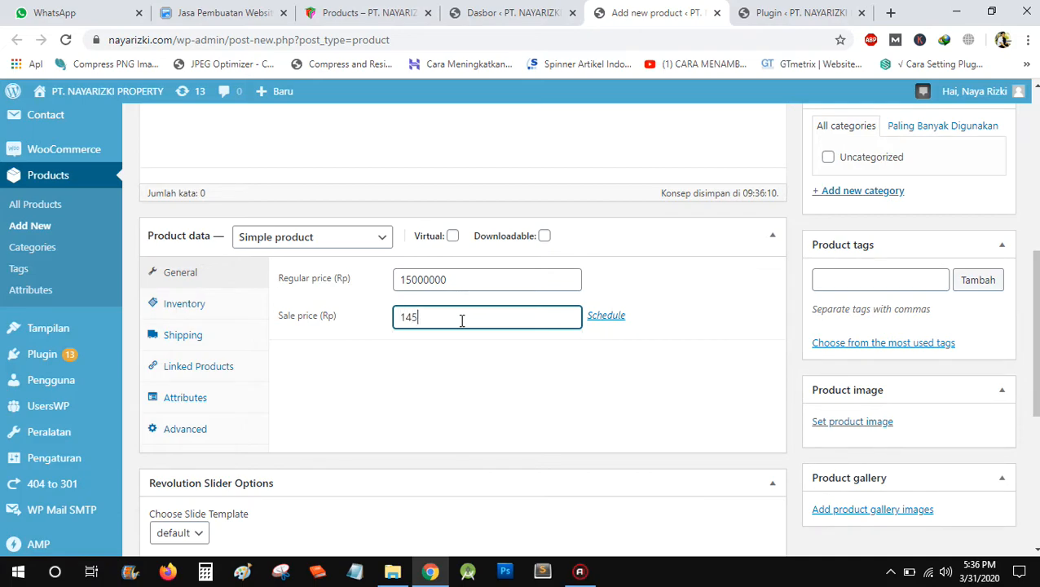
type("000000")
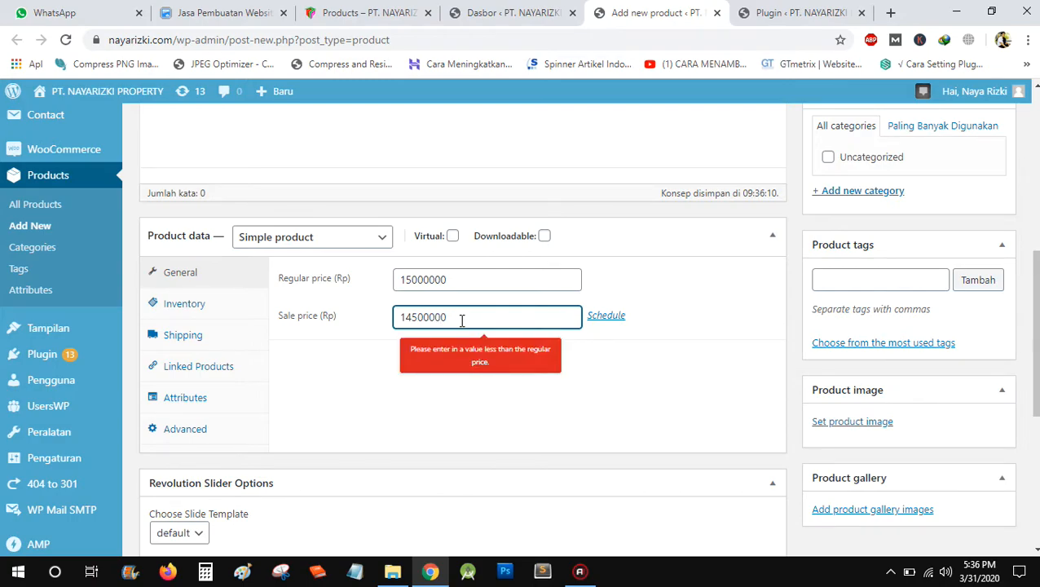
key("BackSpace")
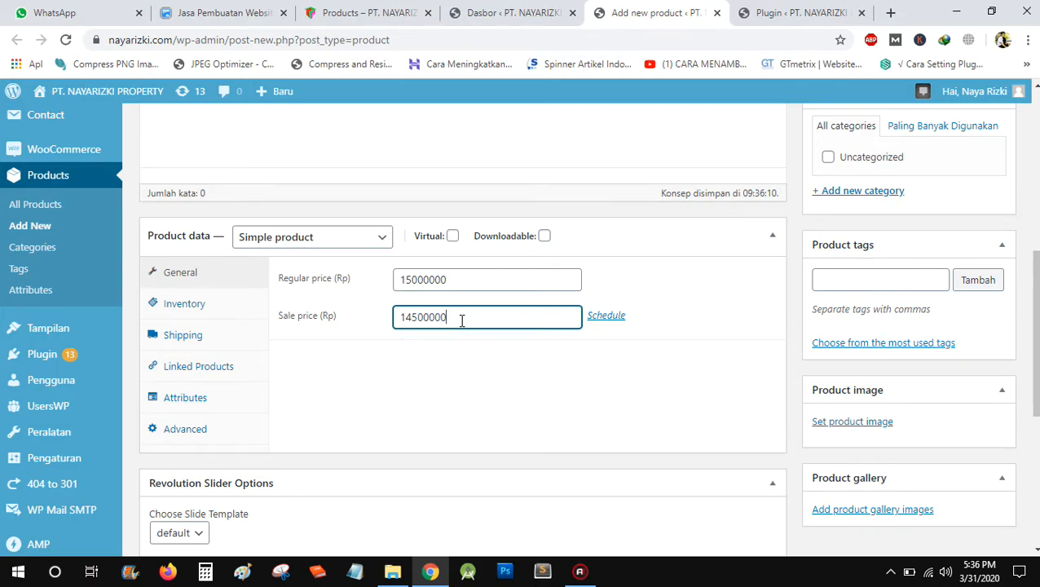
left_click(441, 384)
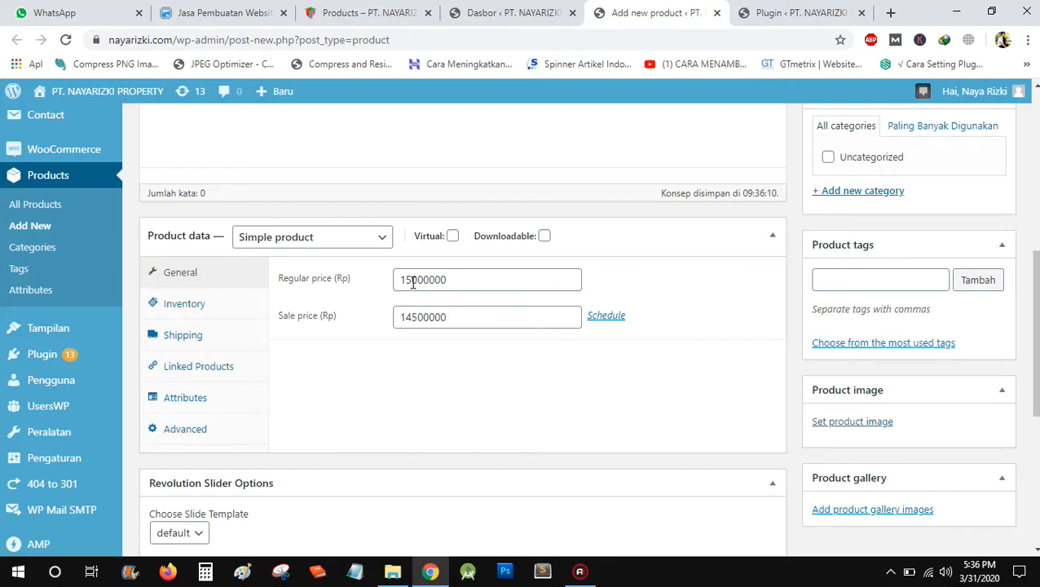
left_click(352, 14)
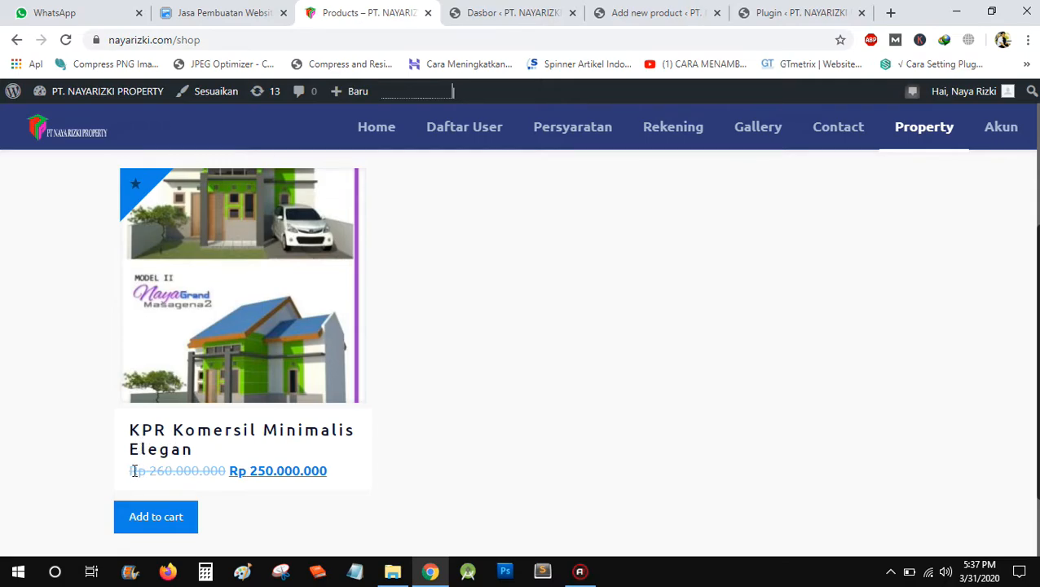
Highlight the shop's crossed-out Rp 260.000.000 price, then check the new product's price fields.
left_click_drag(131, 471, 223, 475)
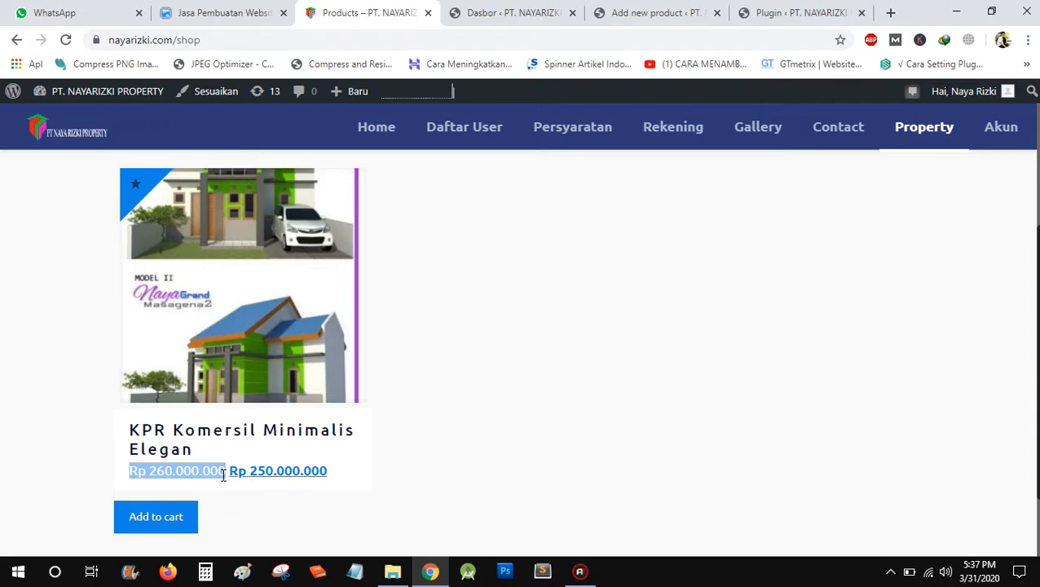
left_click(331, 478)
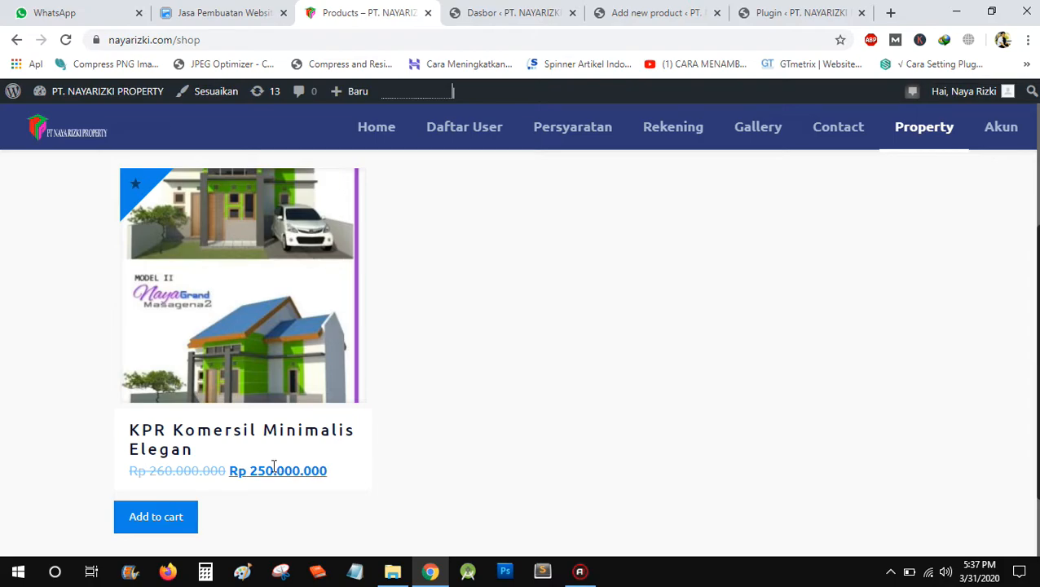
left_click(652, 12)
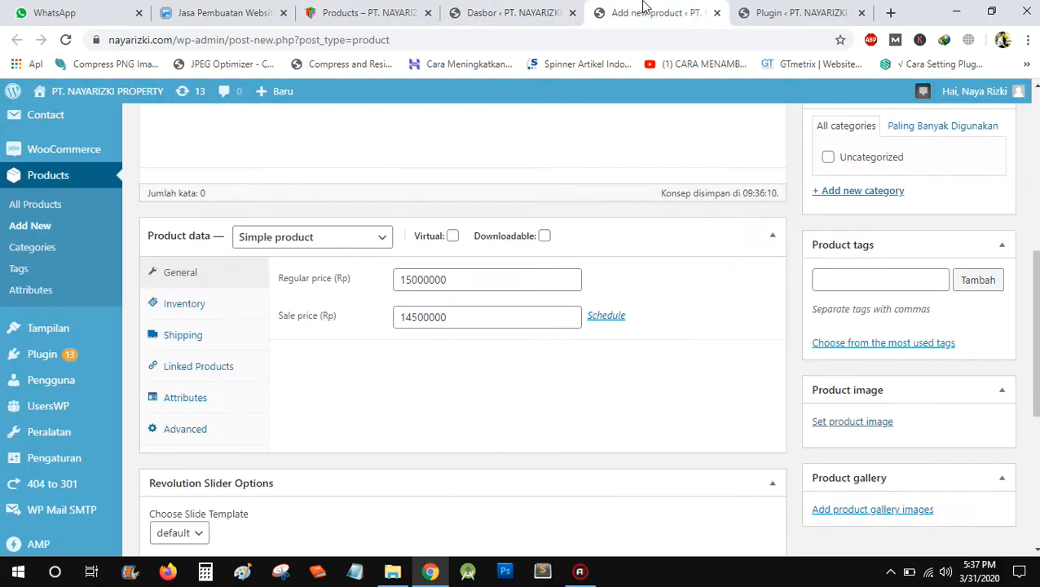
left_click(469, 279)
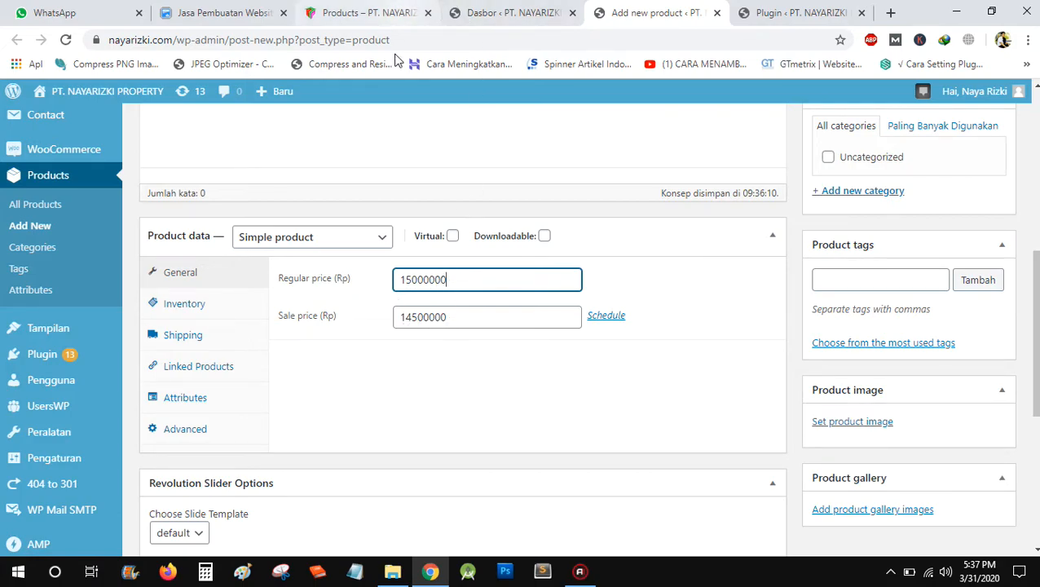
left_click(448, 320)
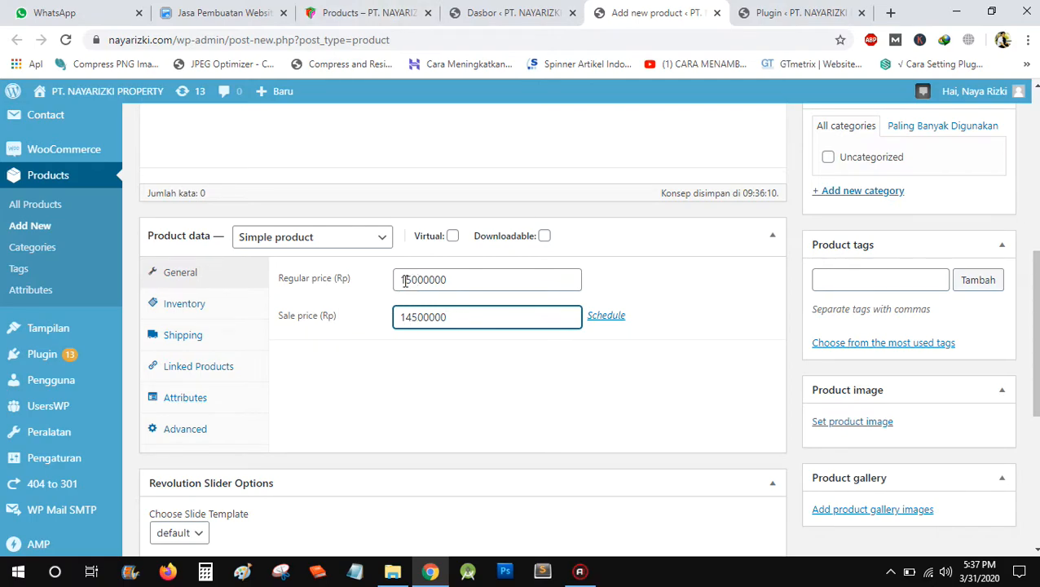
Highlight the shop's old and Rp 250.000.000 sale prices, then return to the product editor.
left_click(379, 12)
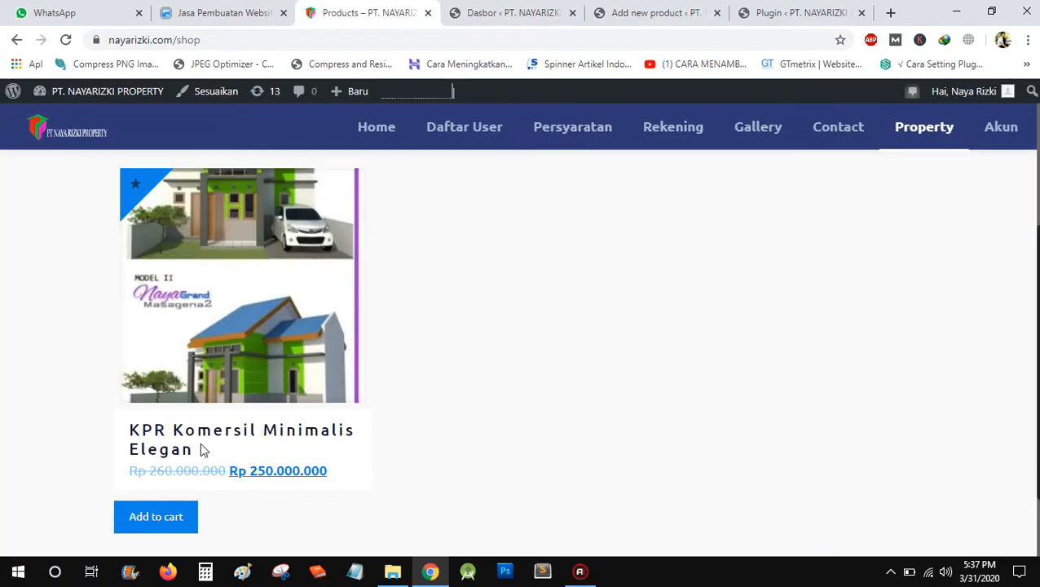
left_click_drag(149, 470, 221, 471)
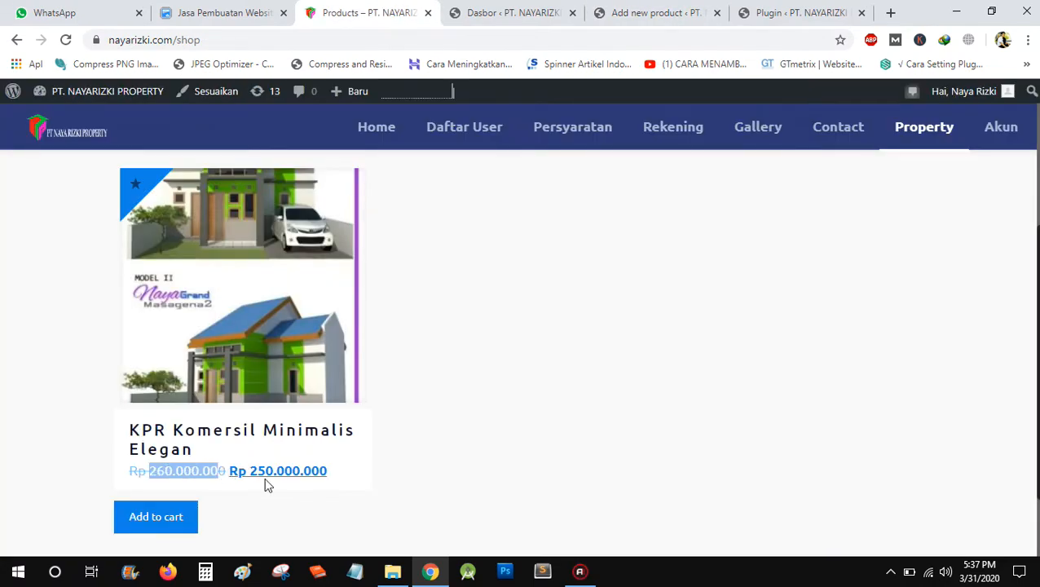
left_click(181, 474)
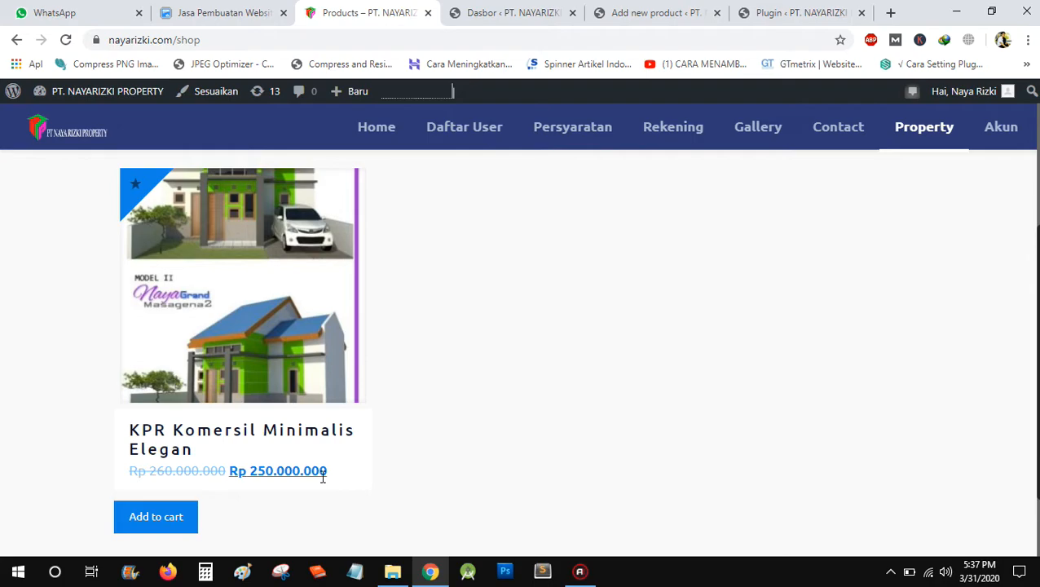
left_click_drag(327, 472, 231, 470)
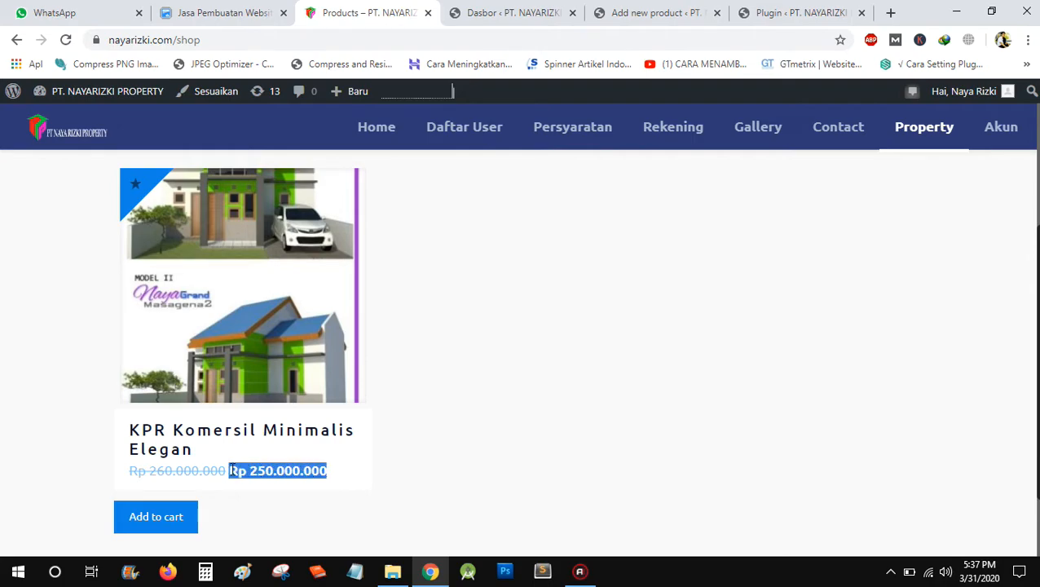
left_click(342, 476)
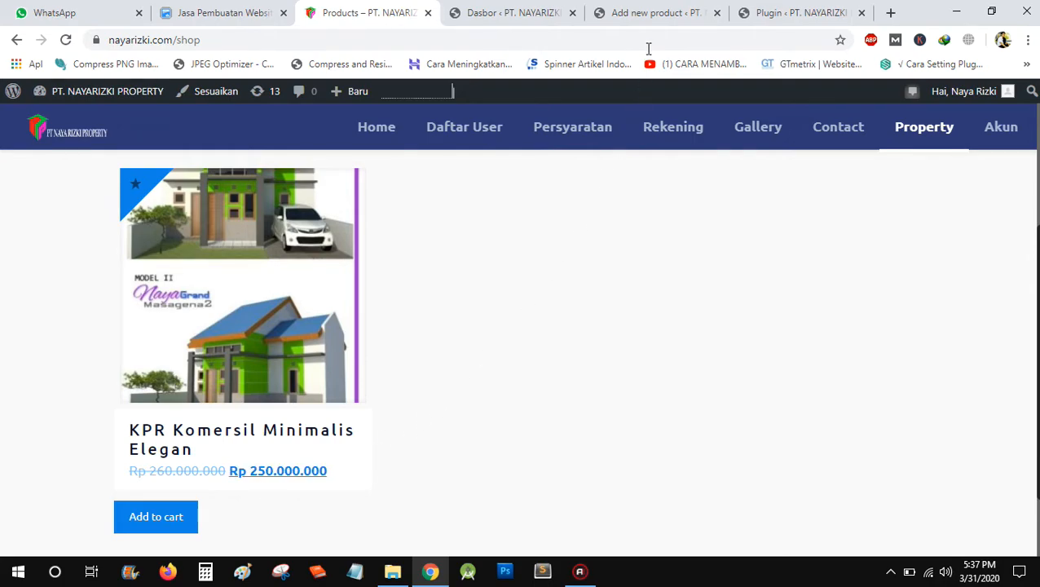
left_click(652, 13)
left_click(469, 378)
Write 'Panjang 45 meter persegi.' as the product description.
scroll(469, 381, "up", 3)
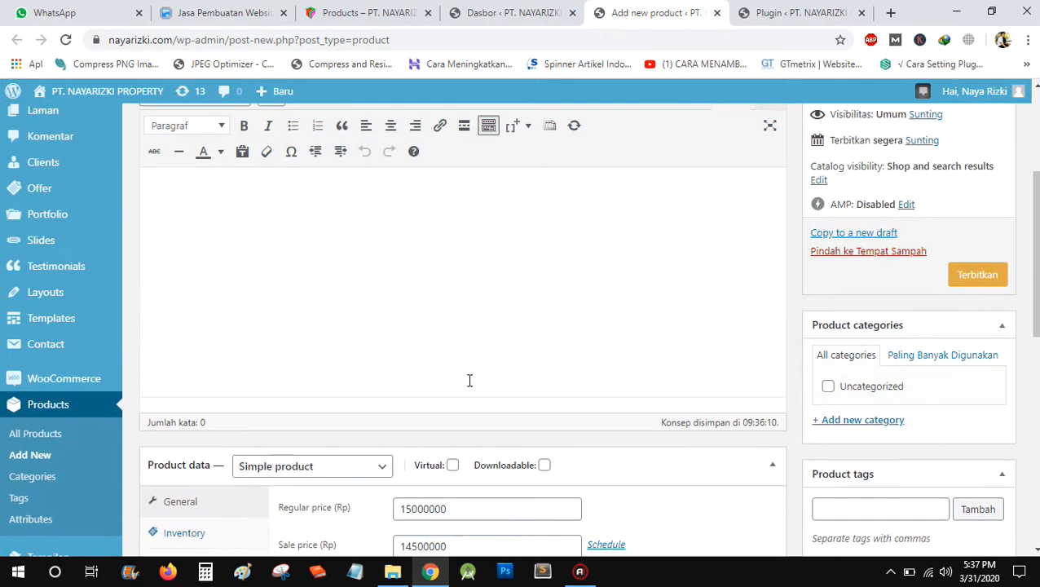
scroll(469, 380, "up", 5)
scroll(471, 388, "down", 5)
left_click(475, 267)
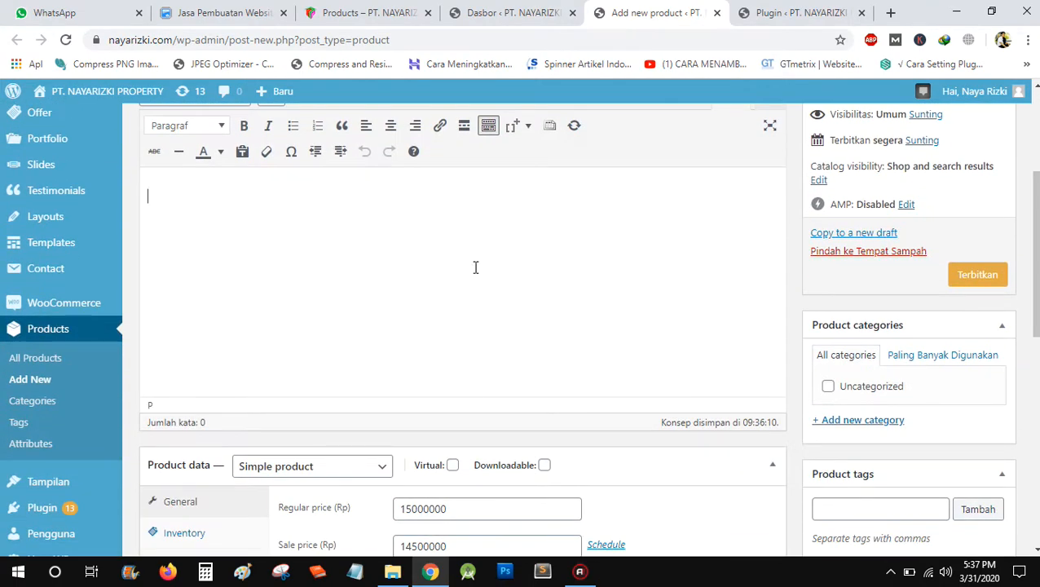
scroll(476, 267, "up", 3)
triple_click(569, 259)
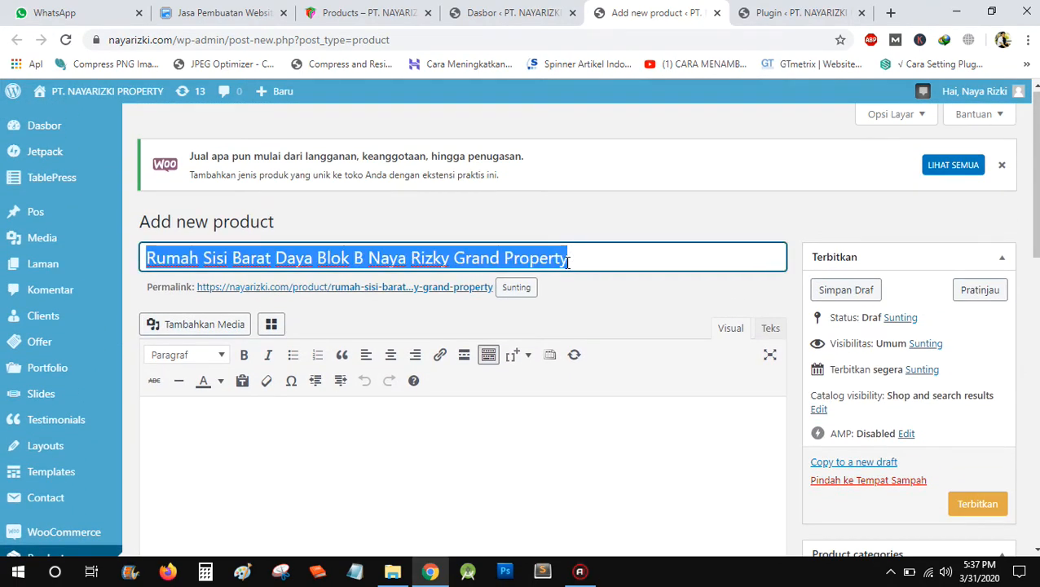
left_click(334, 452)
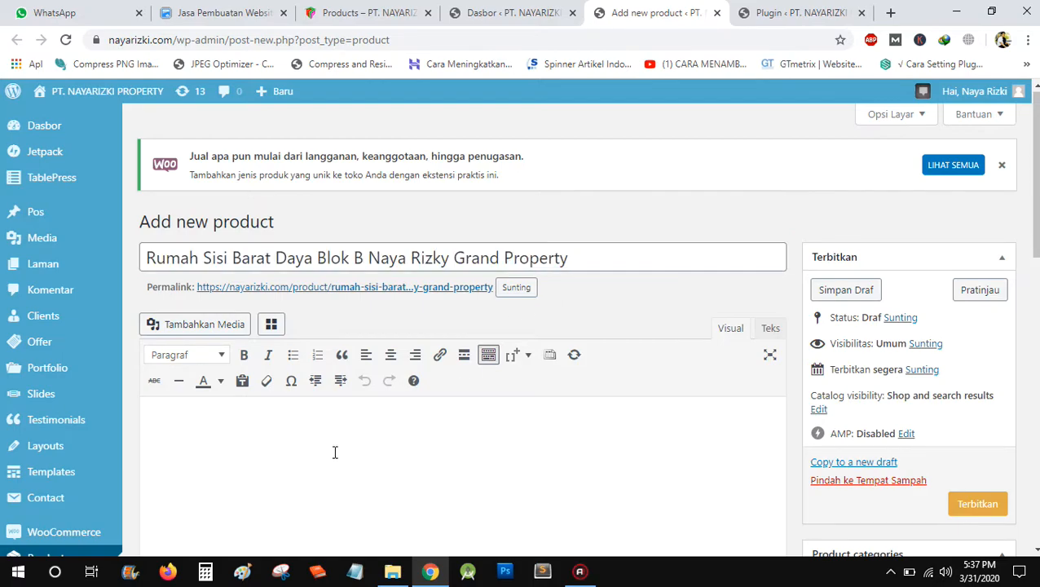
type("Panjang ")
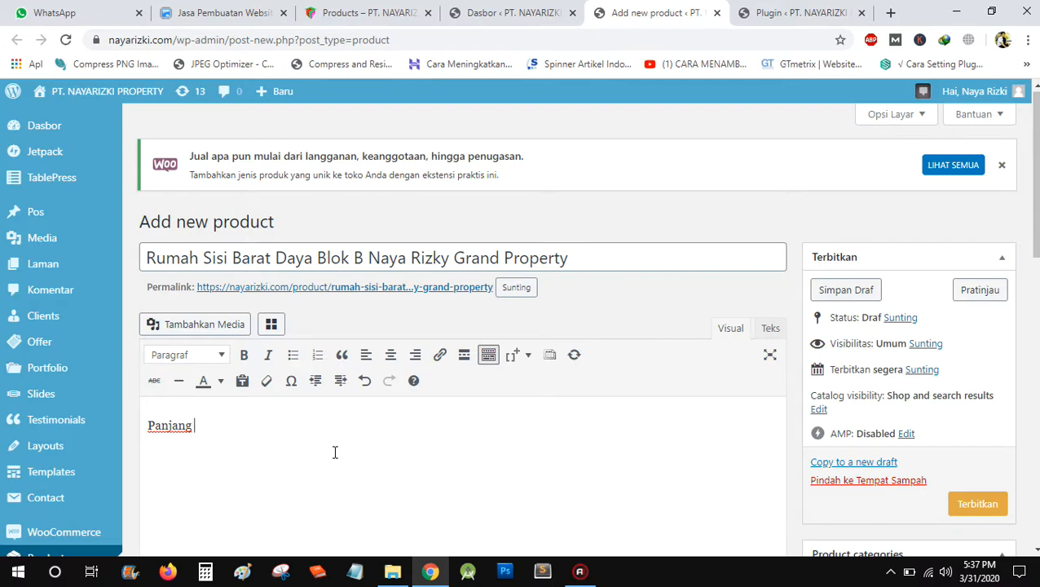
type("45 m")
type("E")
type("eter persegi")
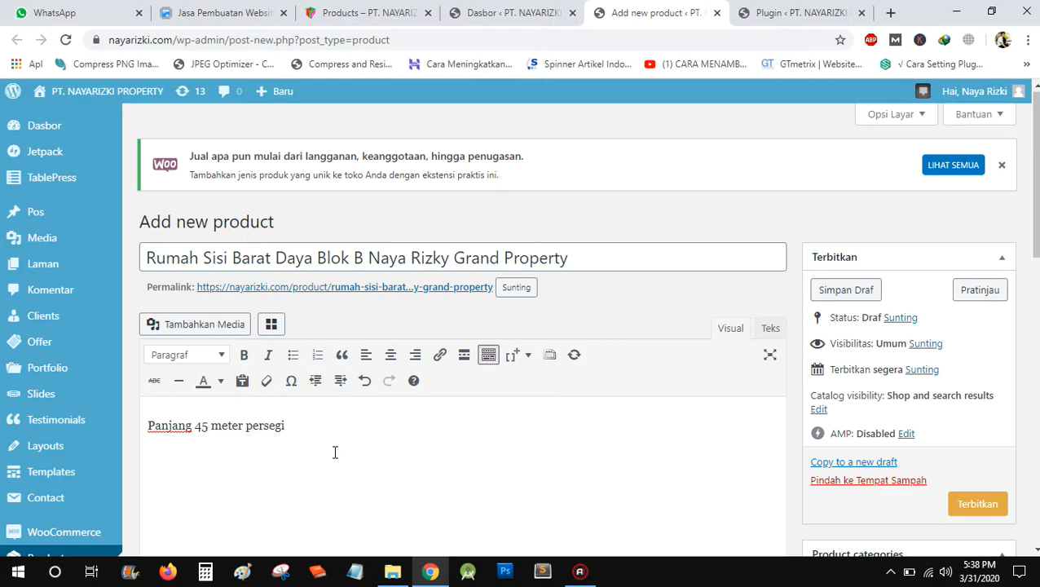
type(".")
scroll(329, 469, "down", 4)
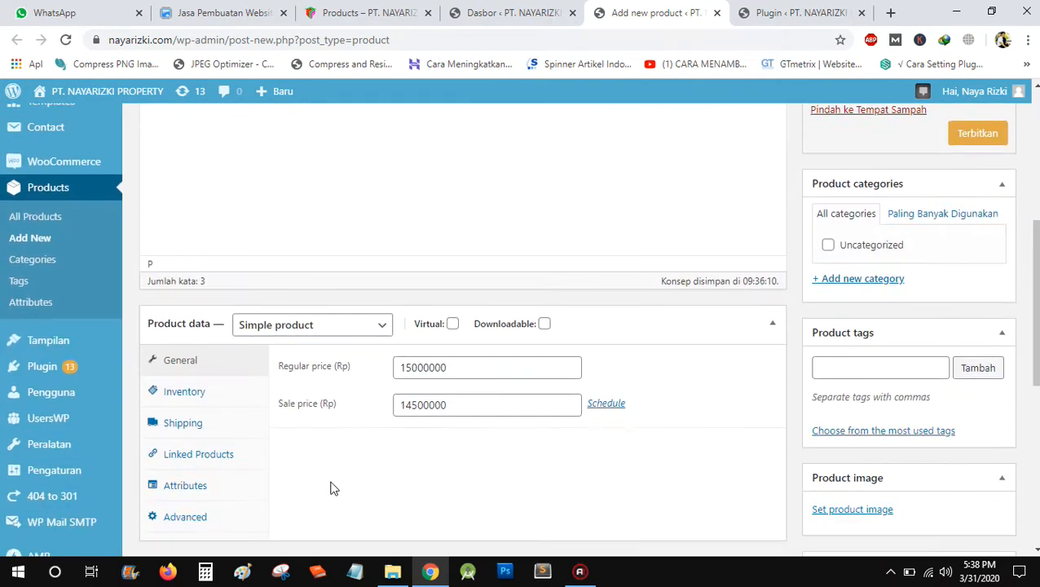
scroll(332, 489, "down", 6)
Add the blue-roofed house image IMG-20200101-WA0061.jpg to the product gallery.
left_click(346, 365)
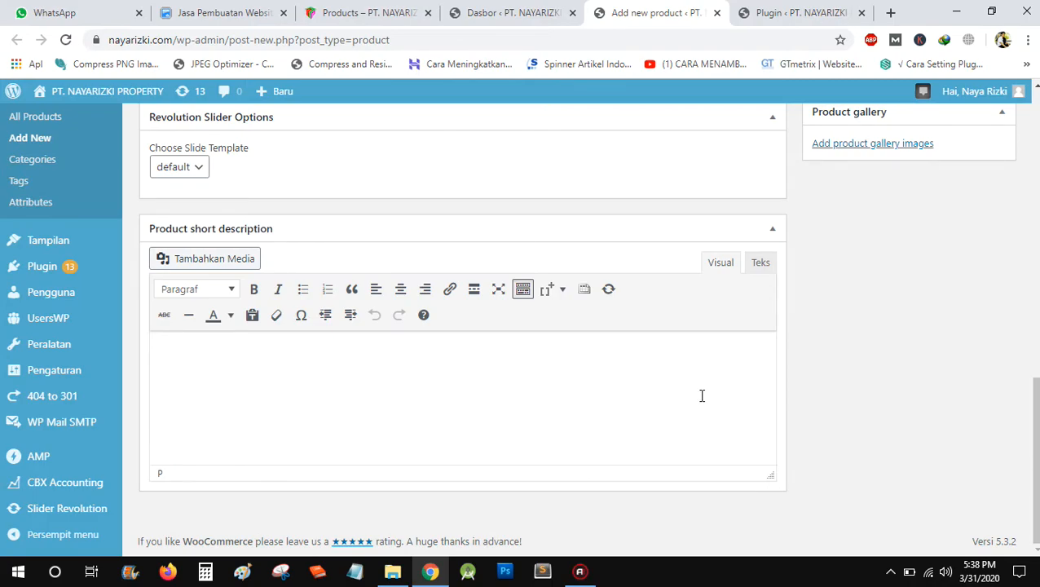
scroll(752, 390, "up", 4)
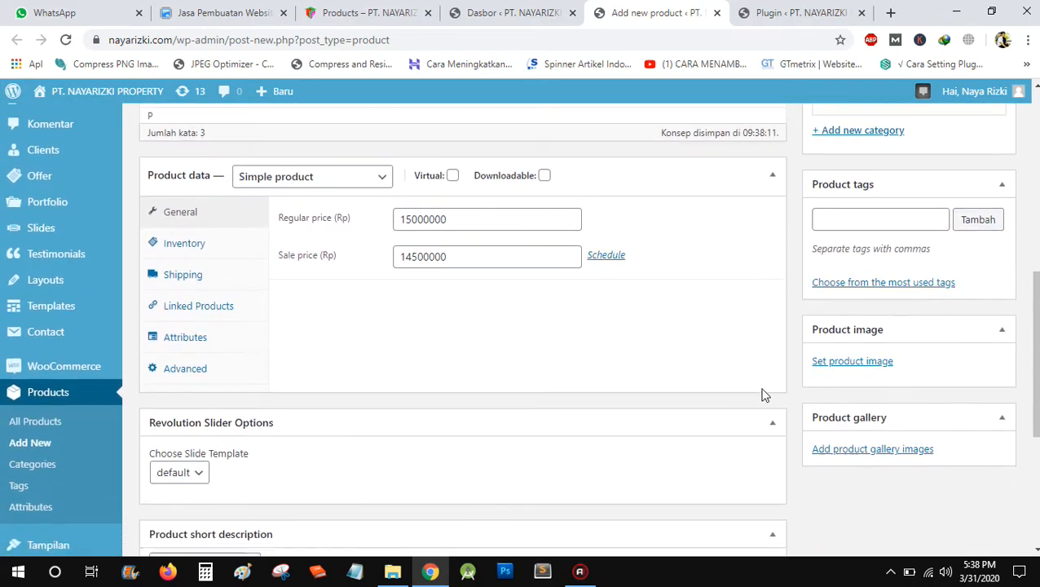
left_click(848, 450)
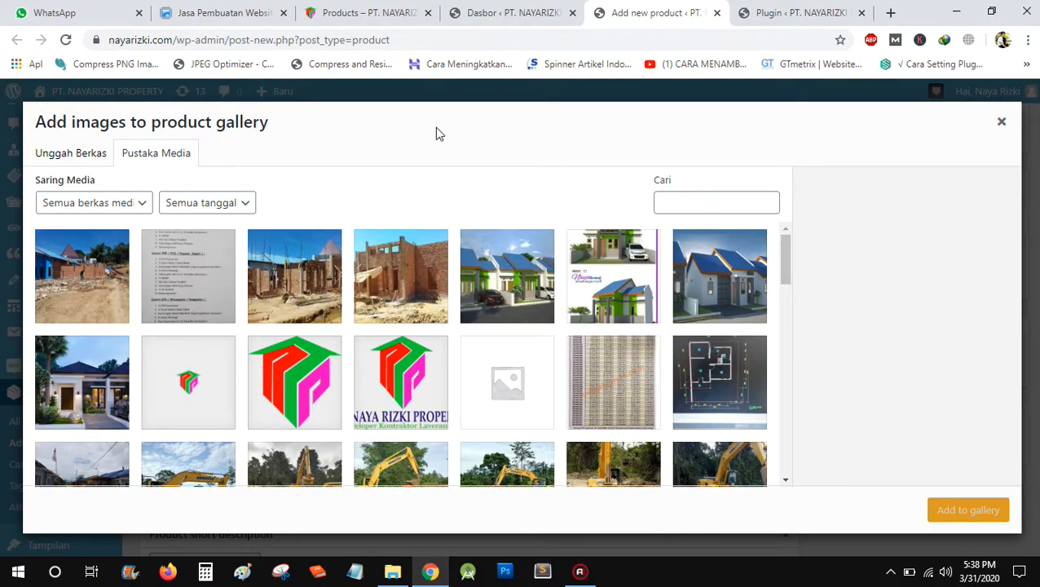
left_click(496, 286)
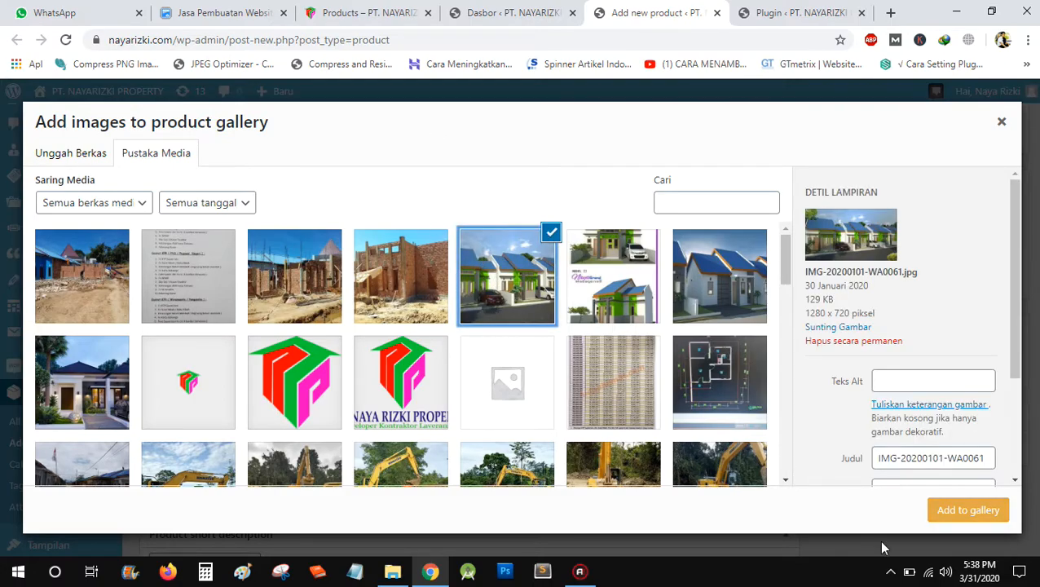
left_click(946, 510)
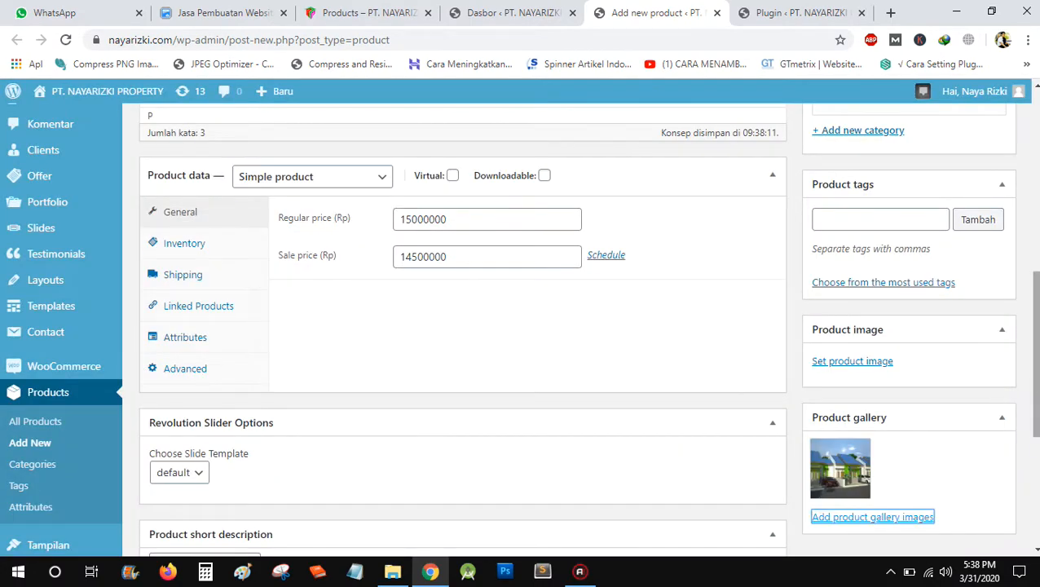
scroll(919, 451, "up", 1)
scroll(1037, 254, "up", 5)
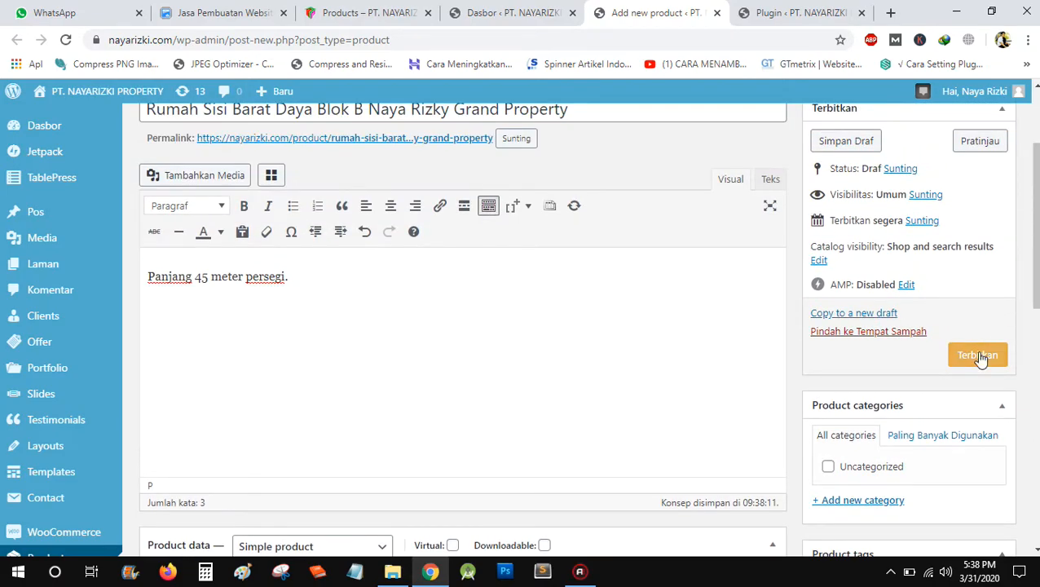
Publish the new property product.
left_click(979, 356)
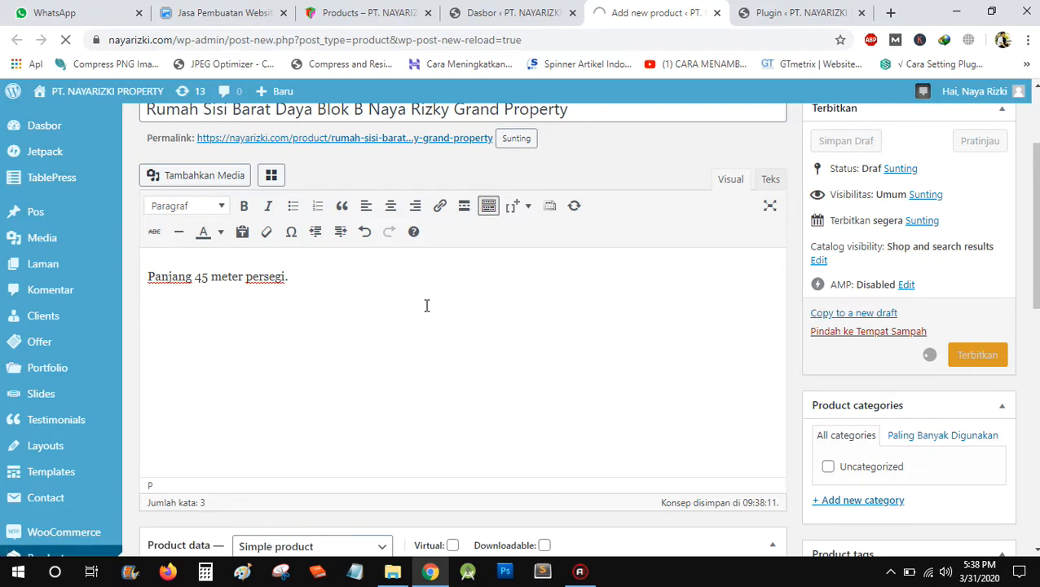
scroll(420, 302, "up", 1)
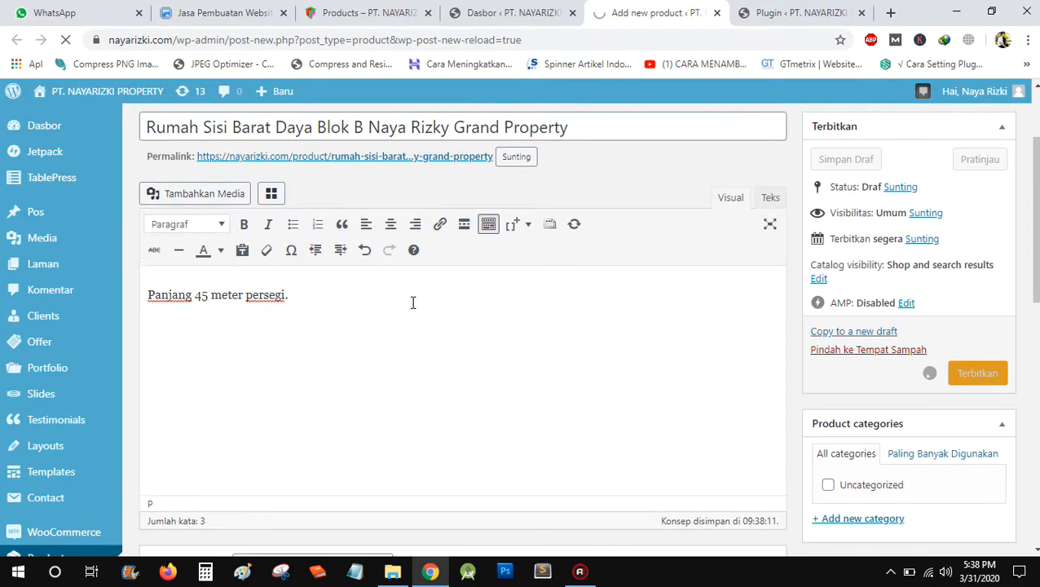
scroll(668, 170, "up", 1)
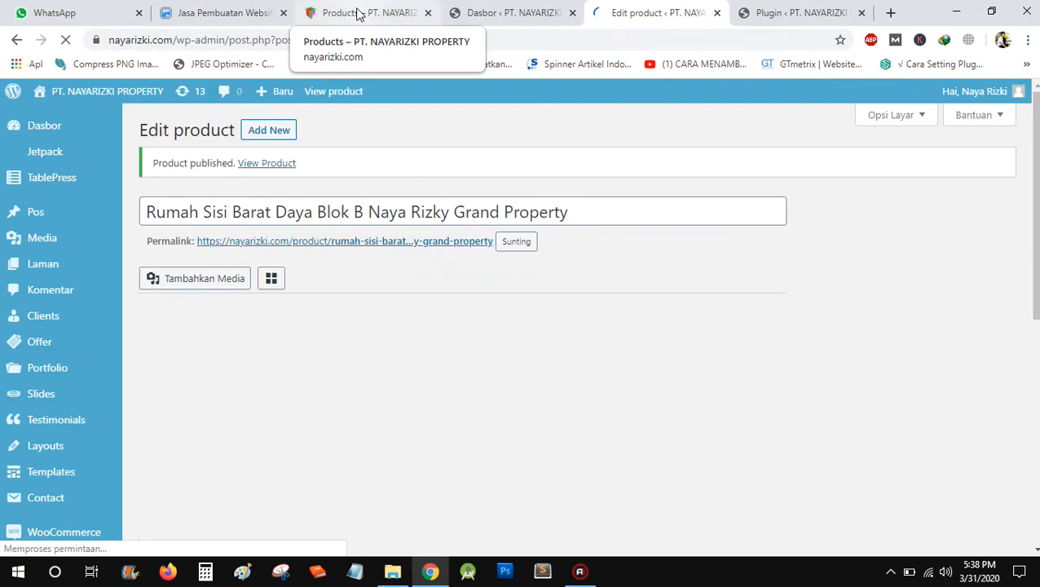
Reload the shop and confirm the new product is listed at Rp 14.500.000.
left_click(357, 13)
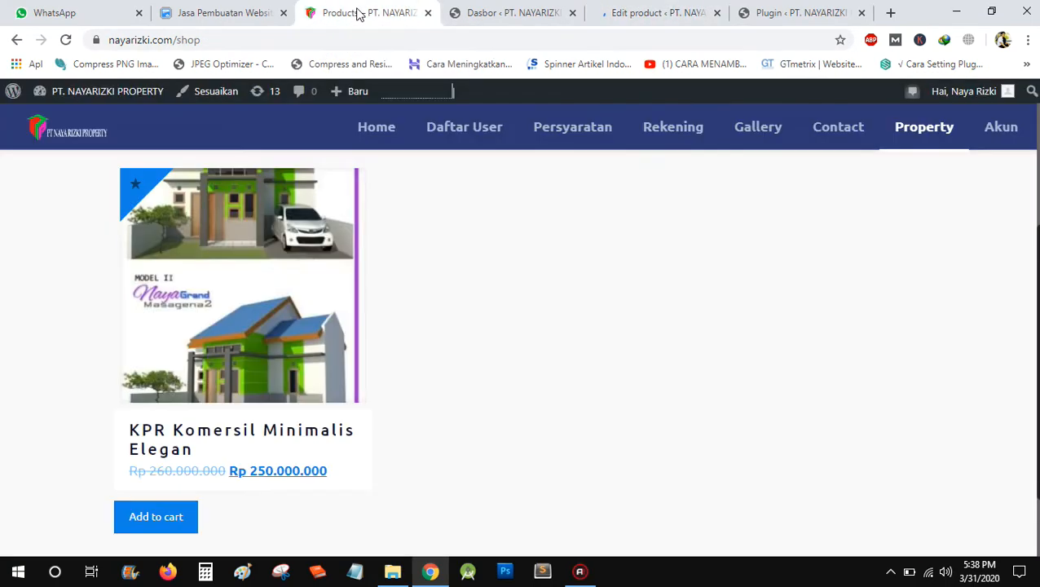
left_click(65, 41)
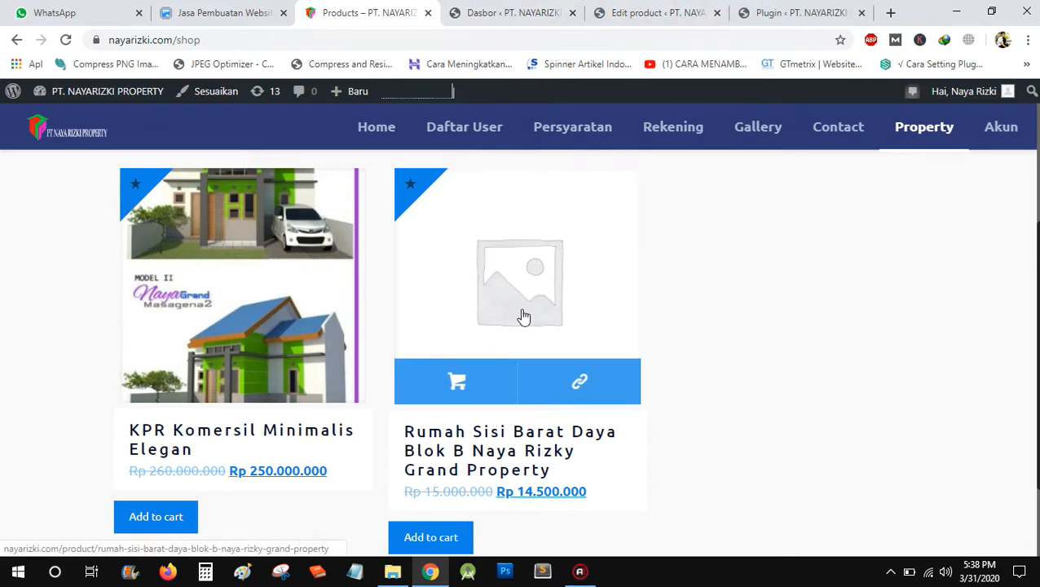
left_click(693, 12)
scroll(629, 358, "down", 5)
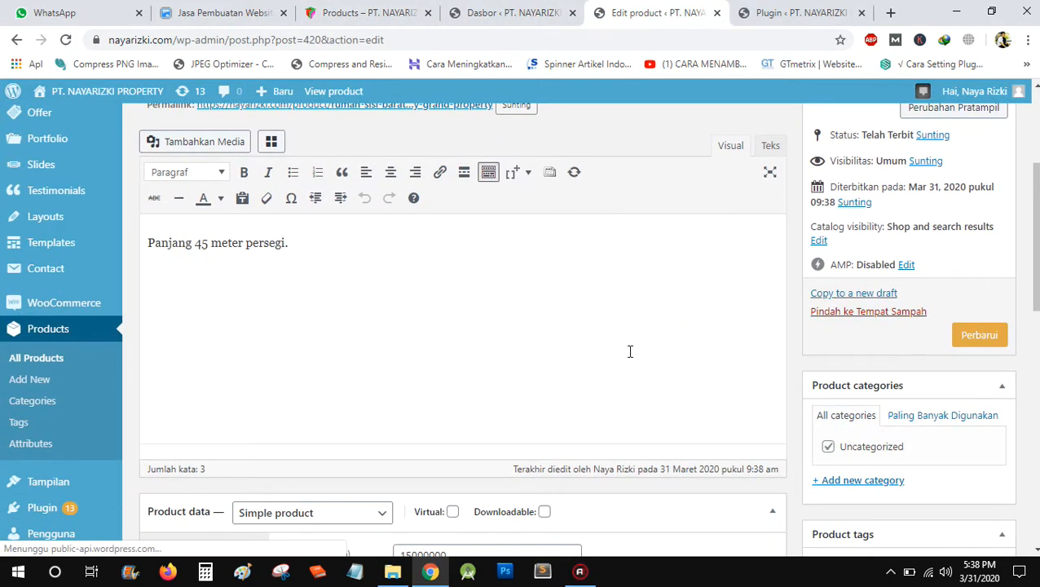
scroll(632, 357, "down", 1)
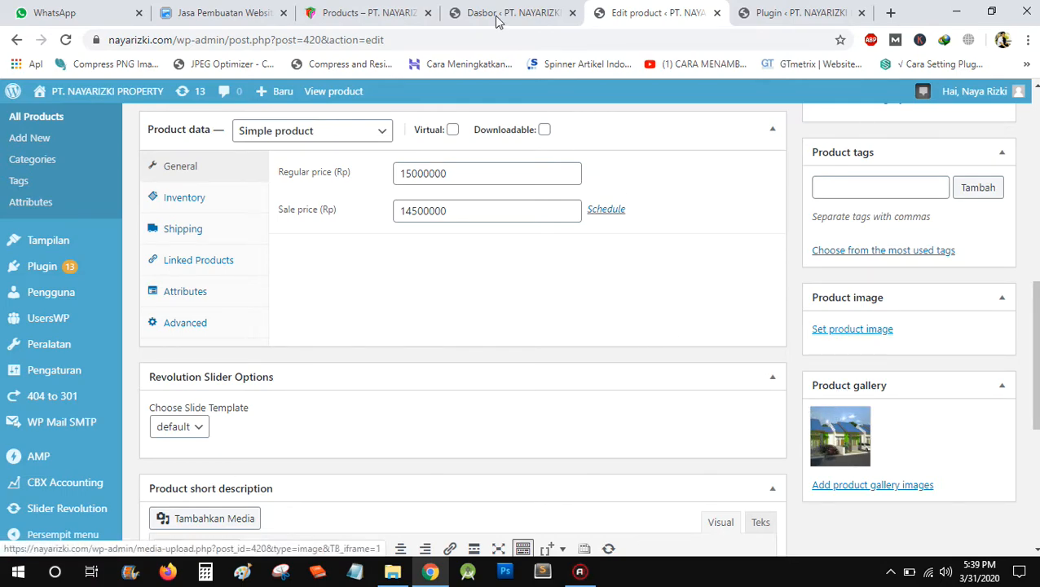
left_click(366, 13)
Set the blue-roofed house rendering as the product's main image.
mouse_move(498, 299)
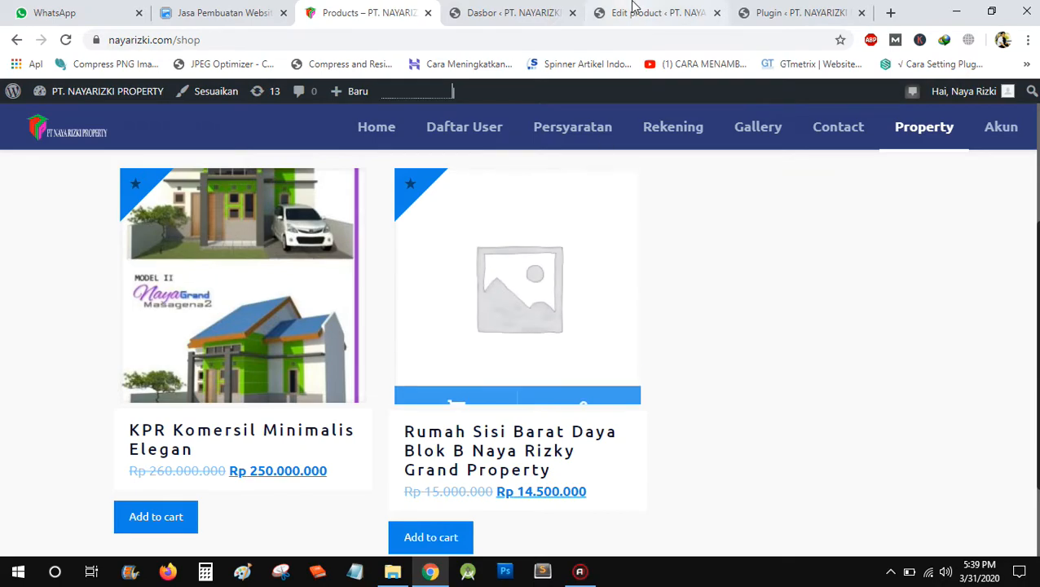
left_click(656, 13)
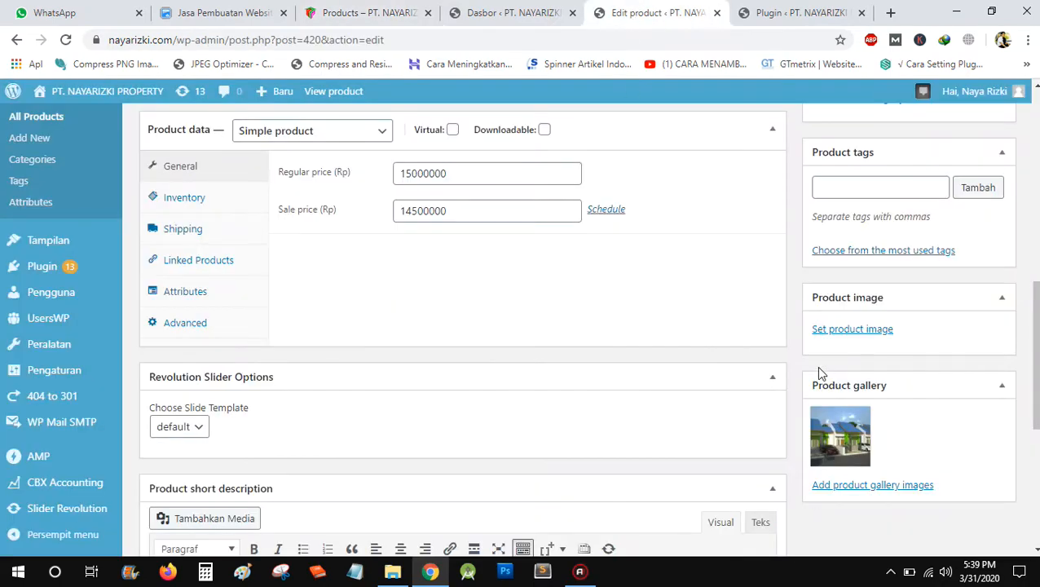
left_click(859, 330)
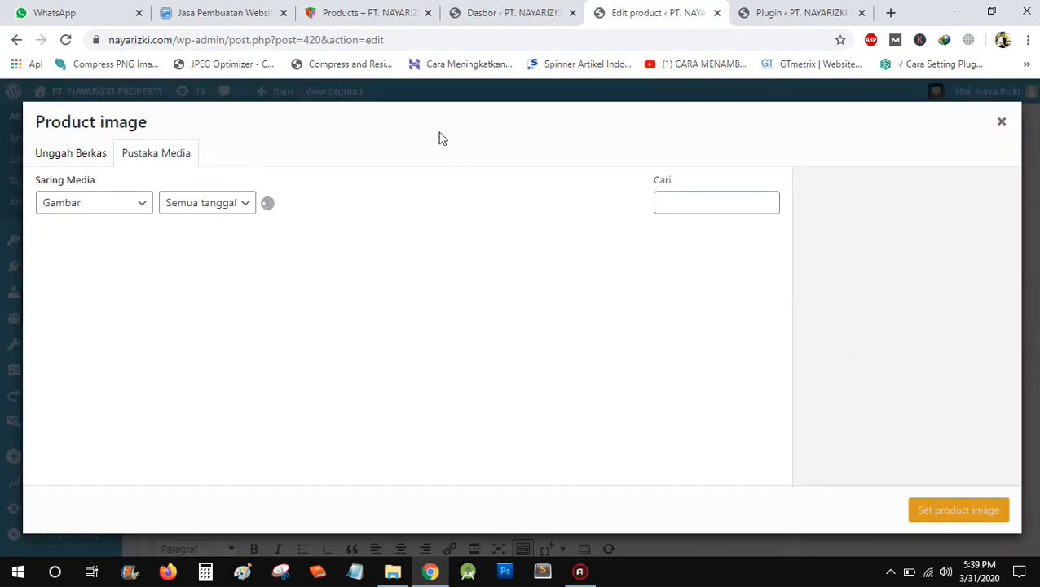
left_click(511, 299)
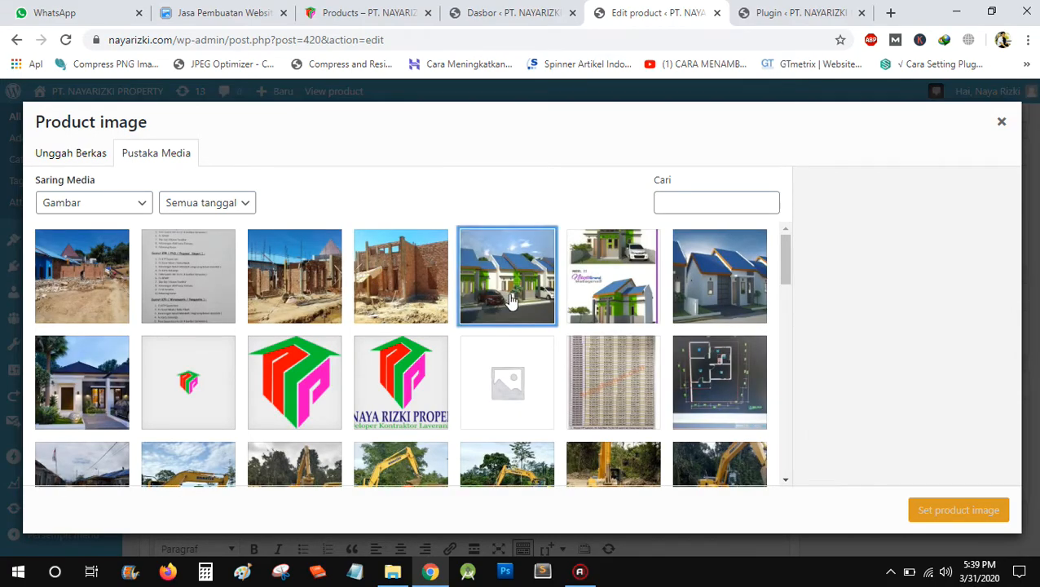
left_click(931, 515)
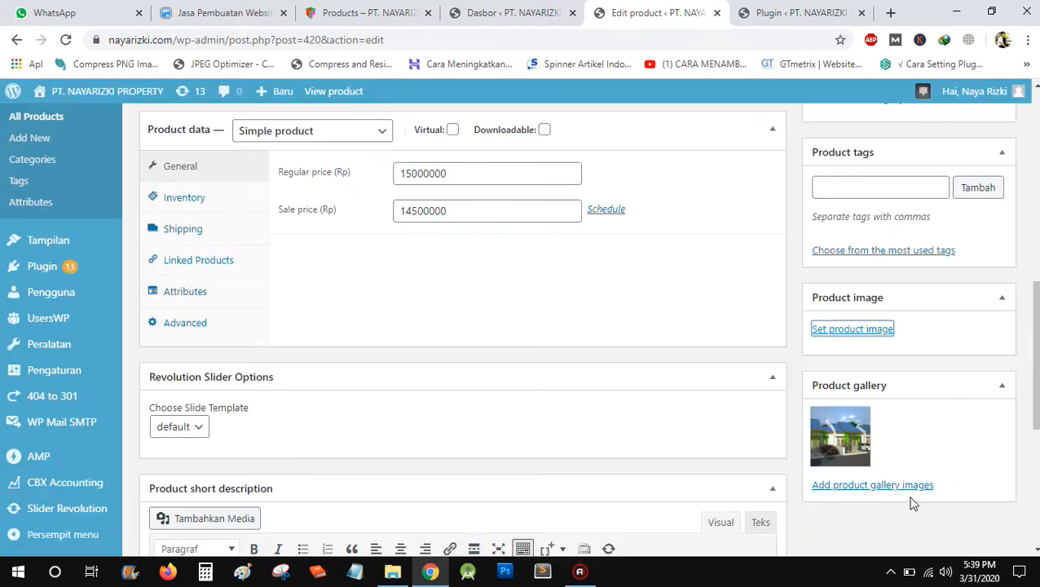
scroll(889, 487, "down", 2)
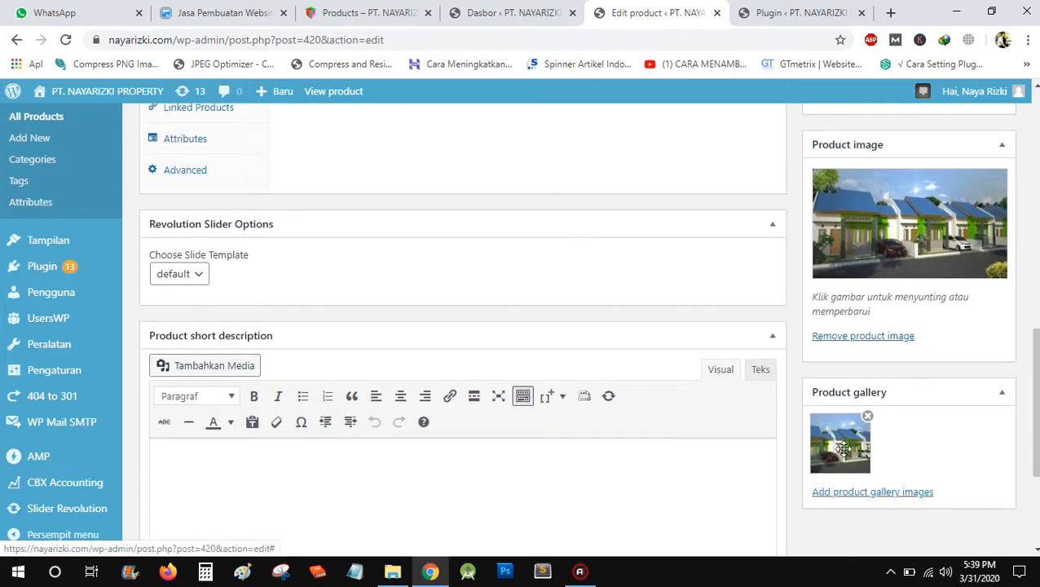
Add the white modern house photo and the floor plan to the product gallery.
left_click(857, 494)
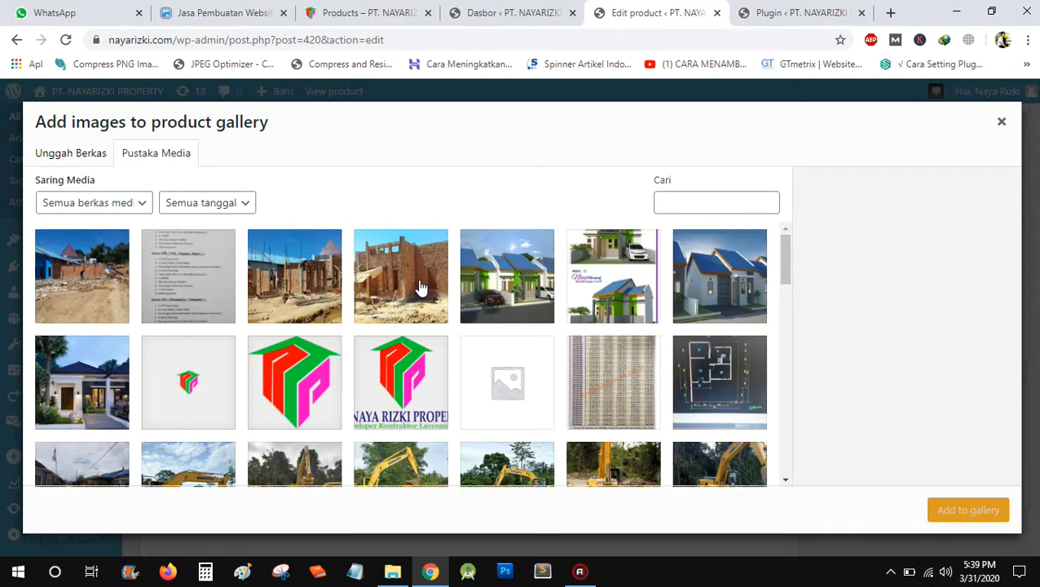
scroll(417, 290, "down", 2)
scroll(417, 290, "down", 2)
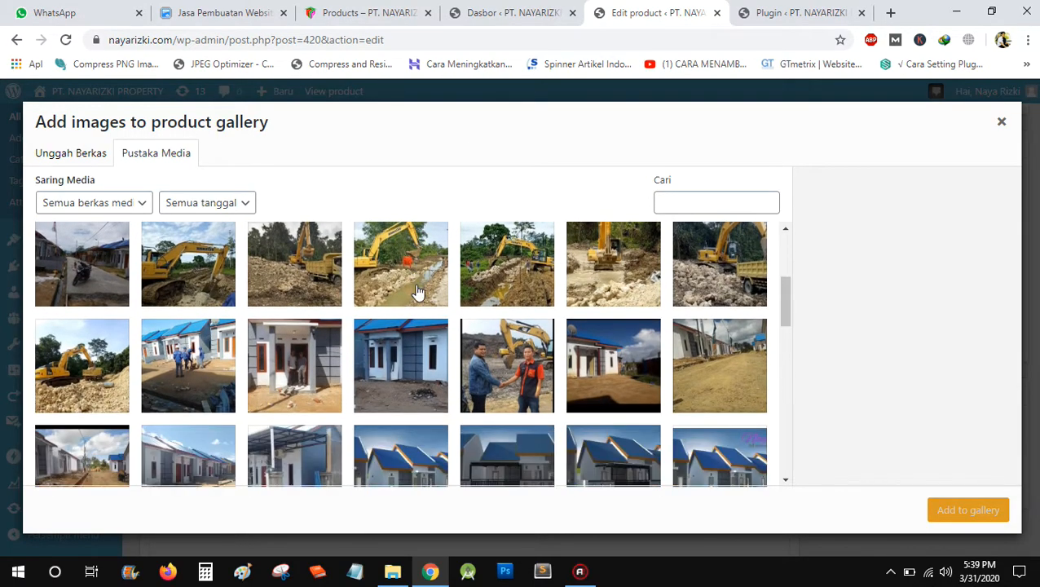
scroll(417, 294, "down", 7)
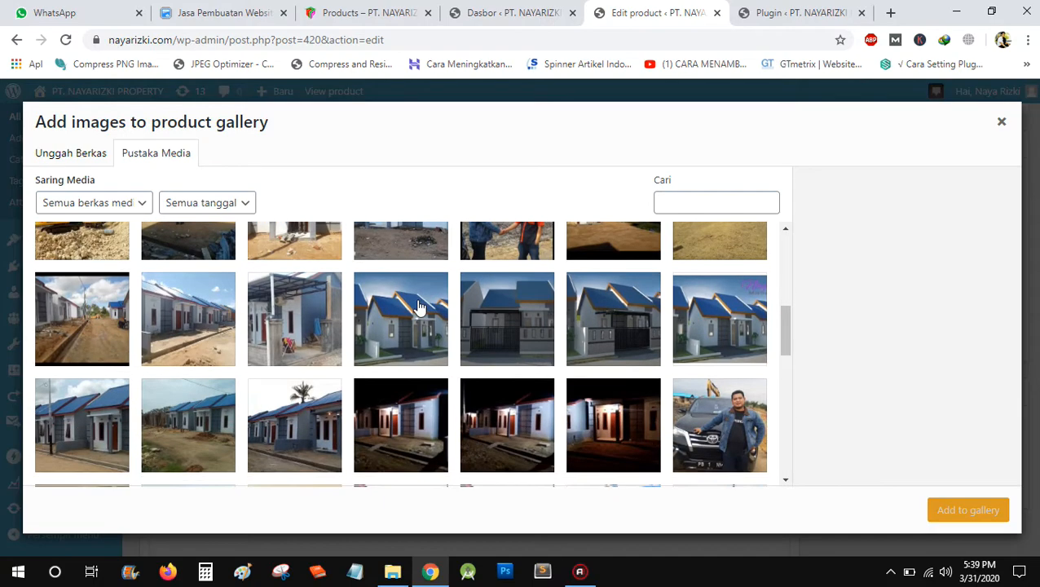
scroll(417, 306, "up", 8)
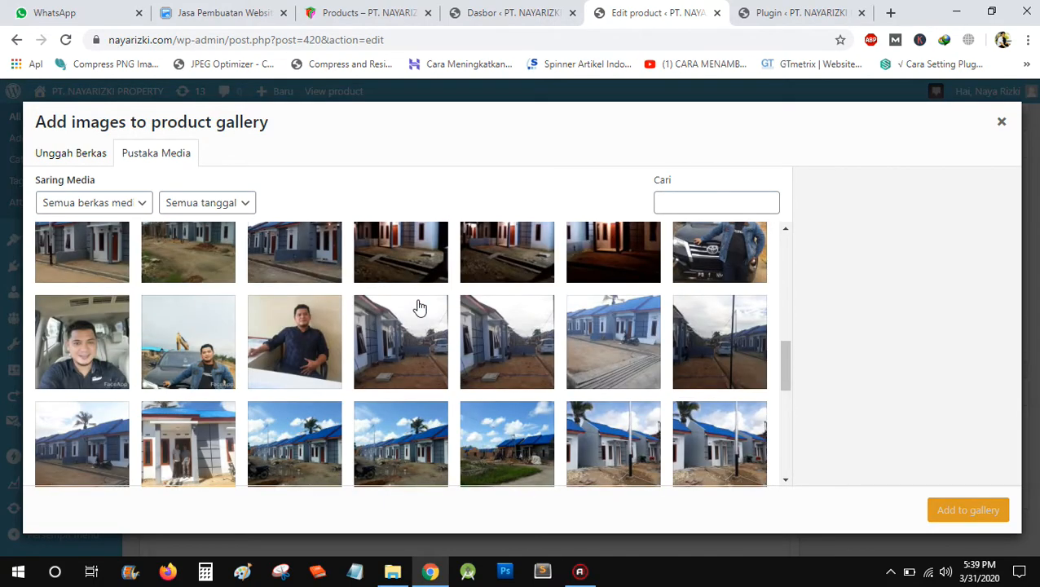
scroll(417, 306, "up", 2)
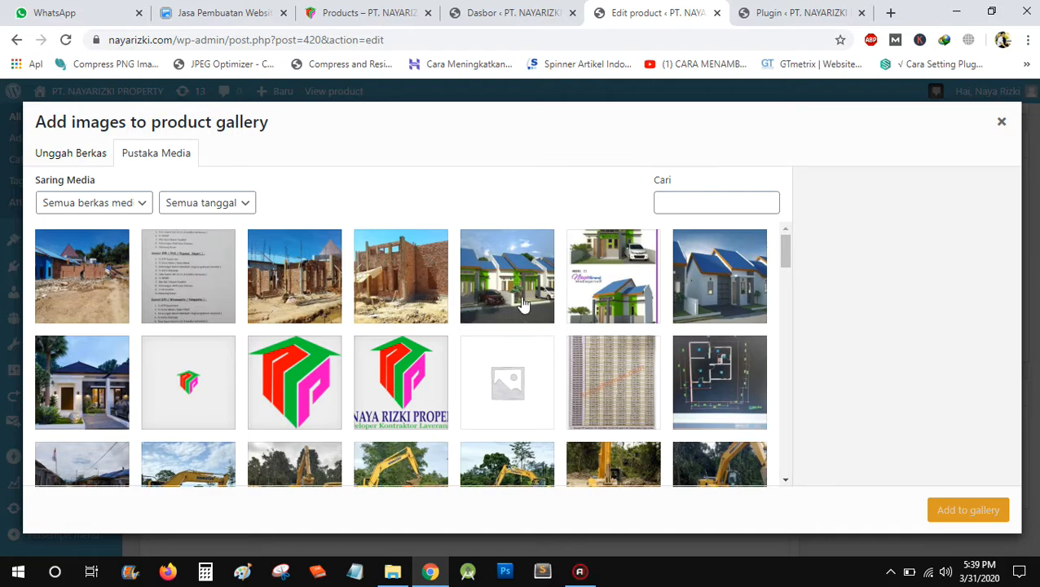
left_click(715, 399)
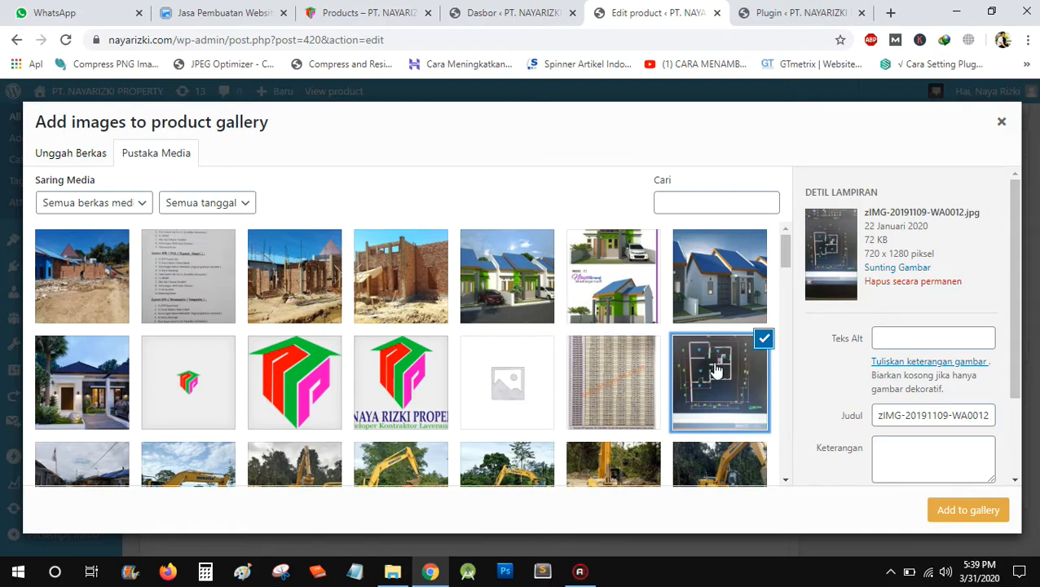
scroll(486, 428, "down", 1)
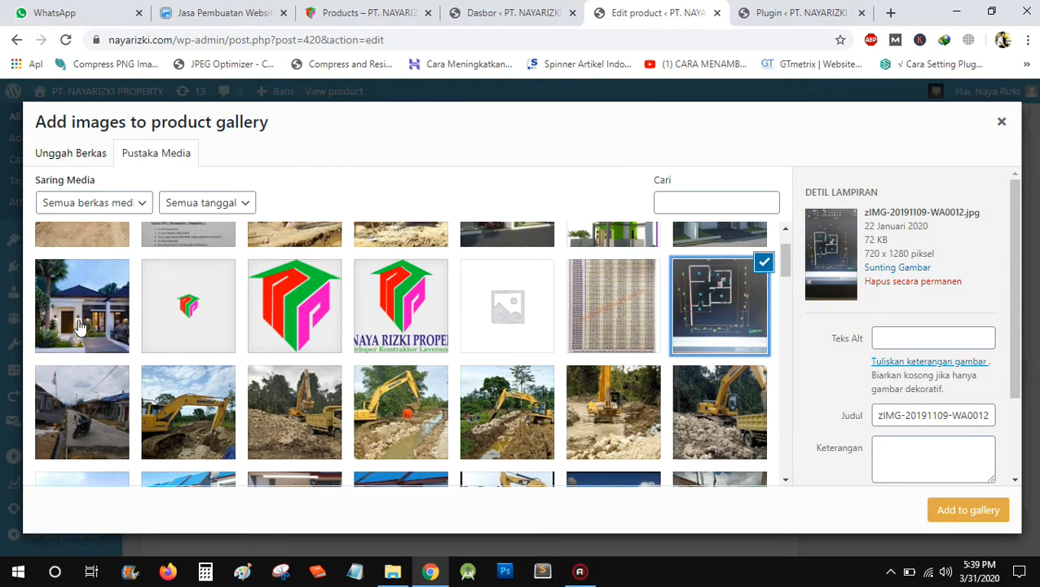
left_click(79, 326)
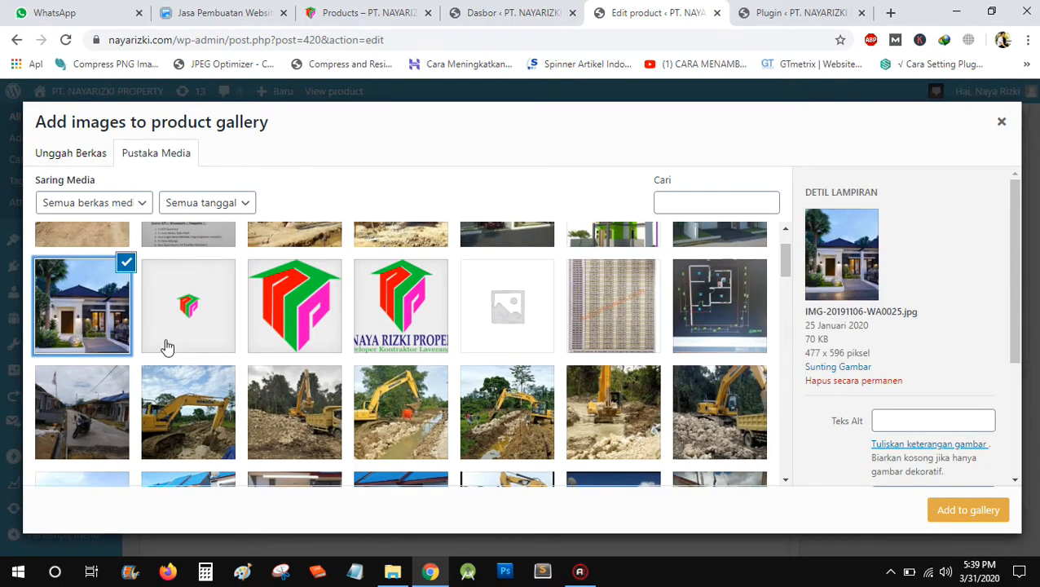
left_click(719, 312)
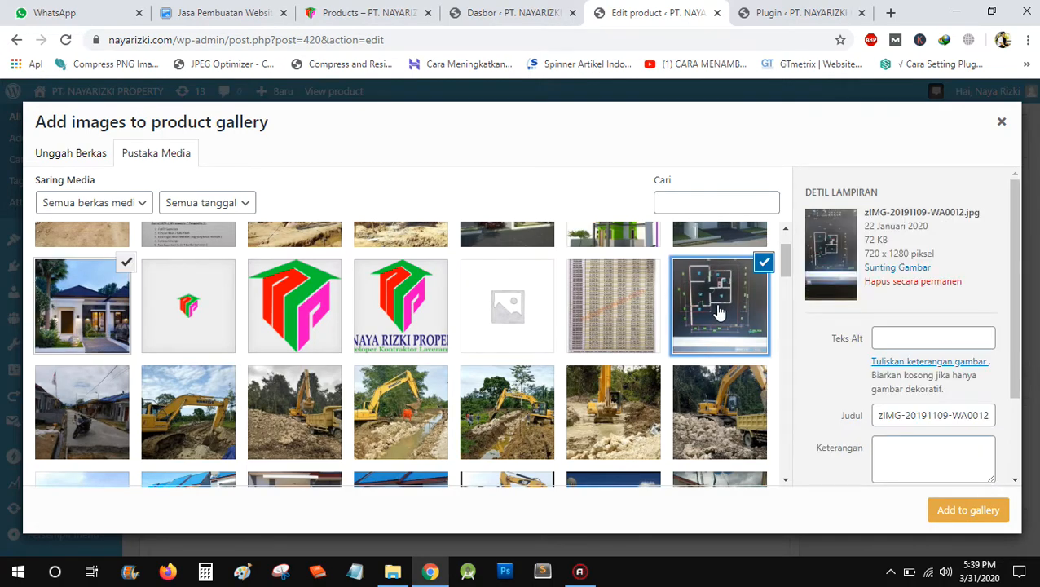
left_click(955, 510)
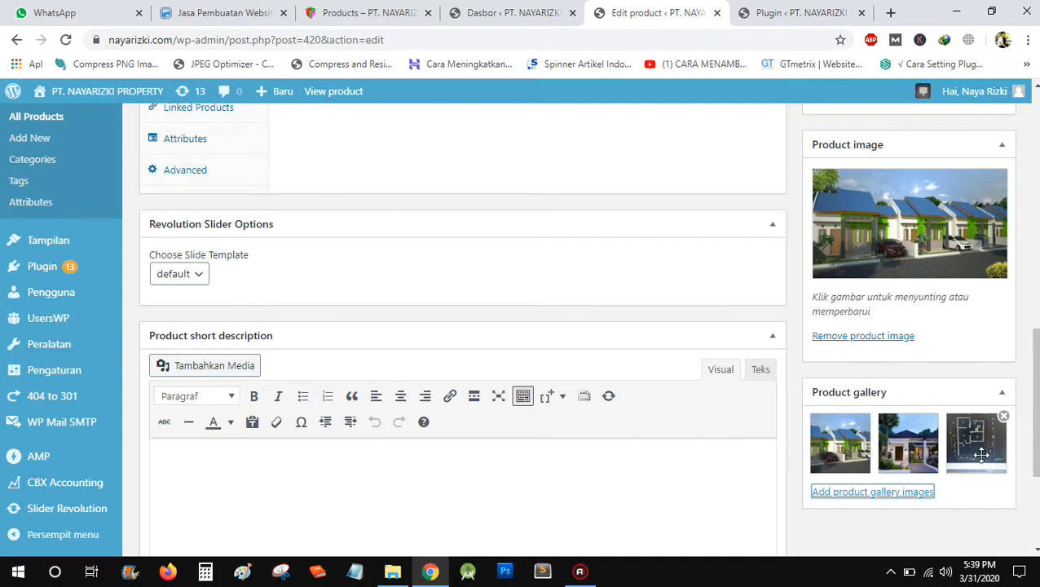
Update the product and reload the shop to see the rendering on Rumah Sisi Barat Daya Blok B.
left_click_drag(1035, 400, 1036, 205)
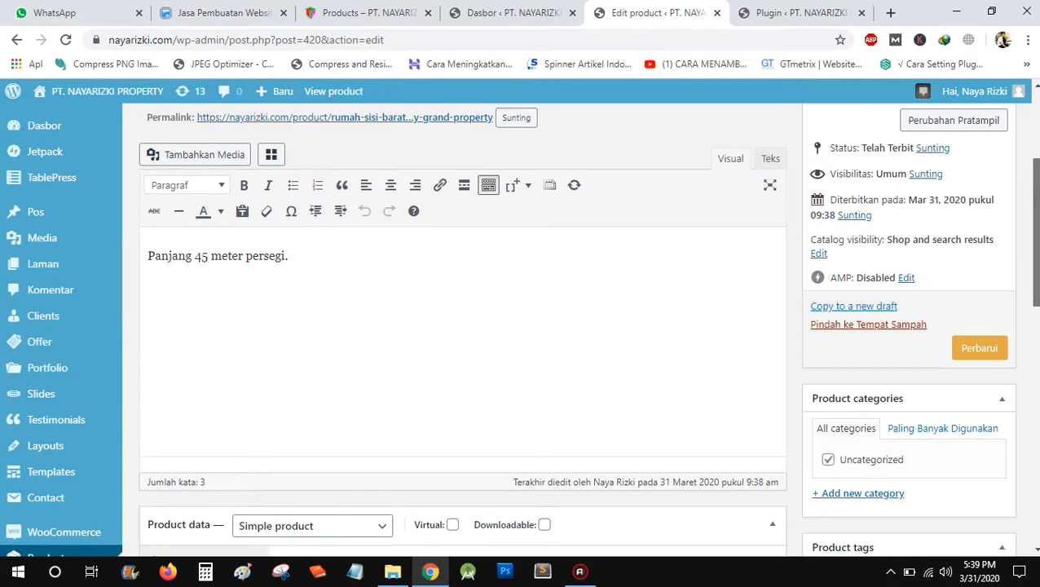
left_click(978, 348)
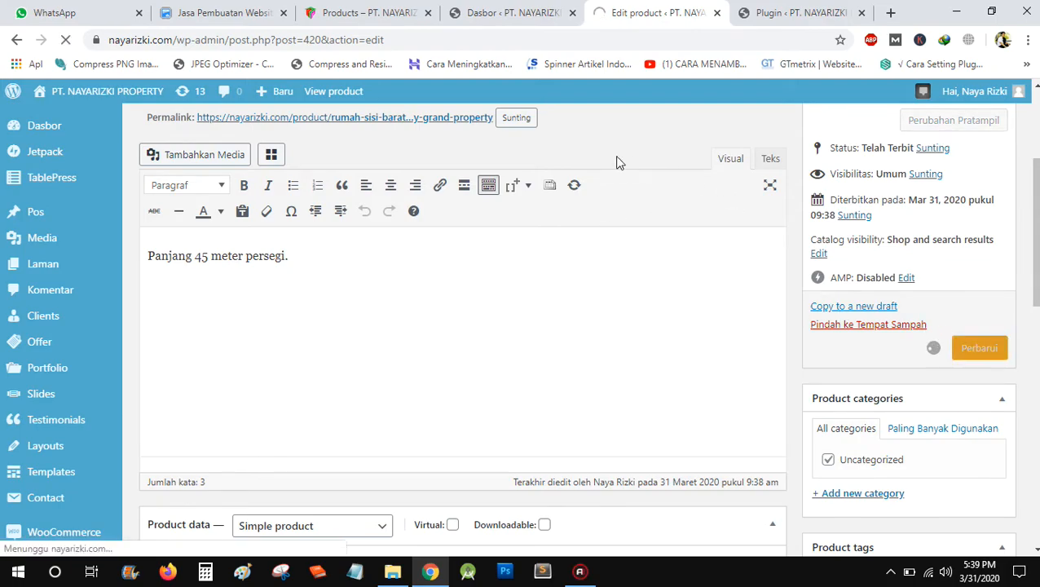
left_click(343, 6)
left_click(64, 39)
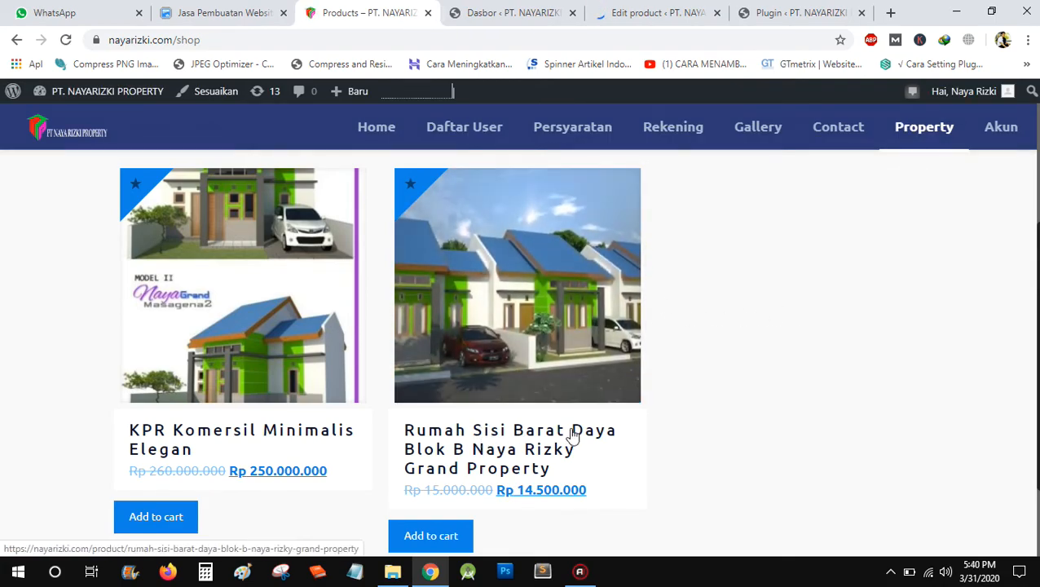
scroll(595, 428, "down", 2)
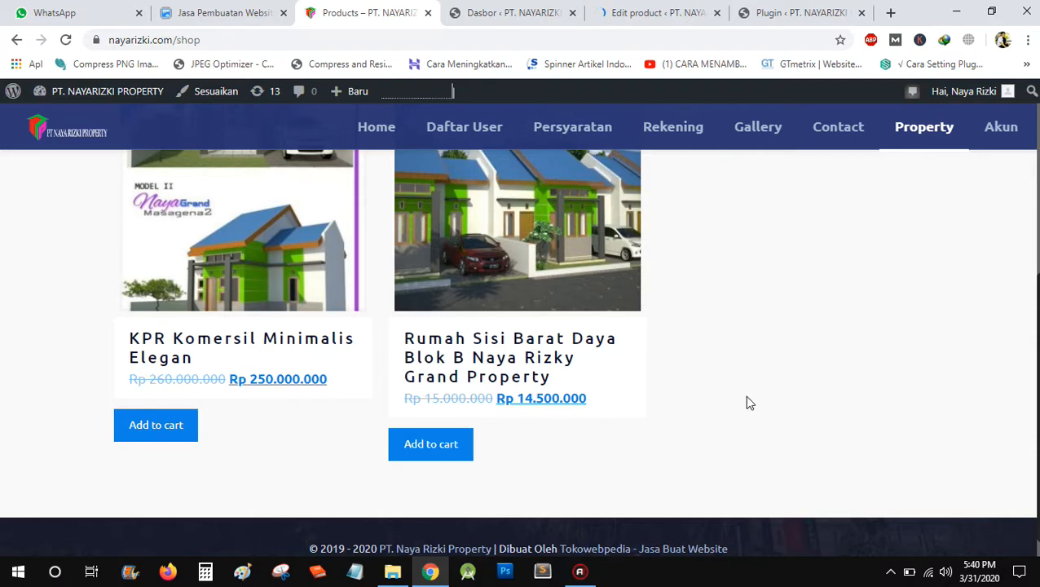
scroll(740, 401, "up", 1)
scroll(742, 405, "down", 1)
scroll(1014, 356, "up", 1)
left_click_drag(1039, 350, 1039, 342)
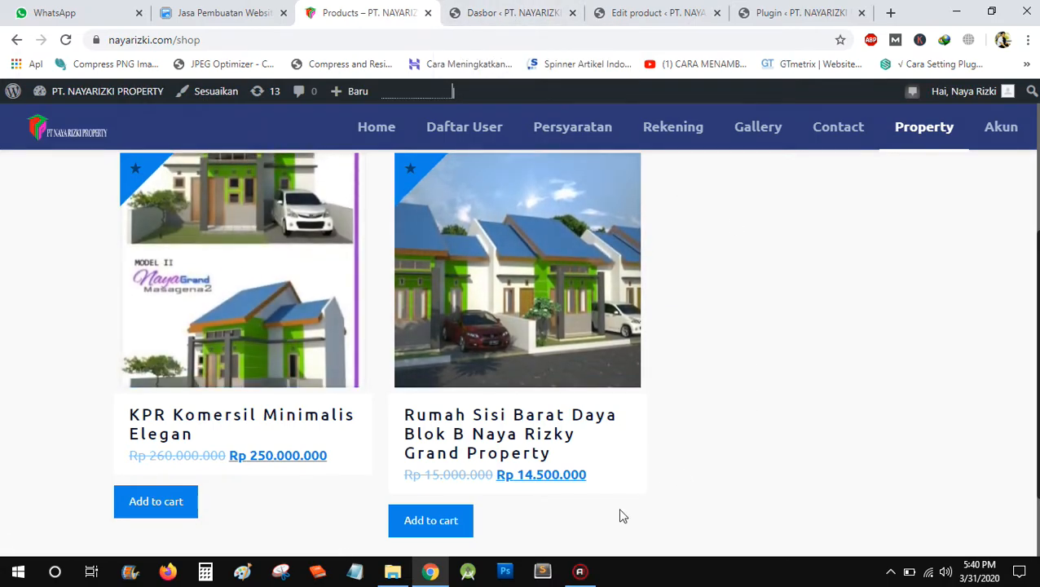
Add Rumah Sisi Barat Daya Blok B to the cart at Rp 14.500.000 and proceed to checkout.
left_click(433, 527)
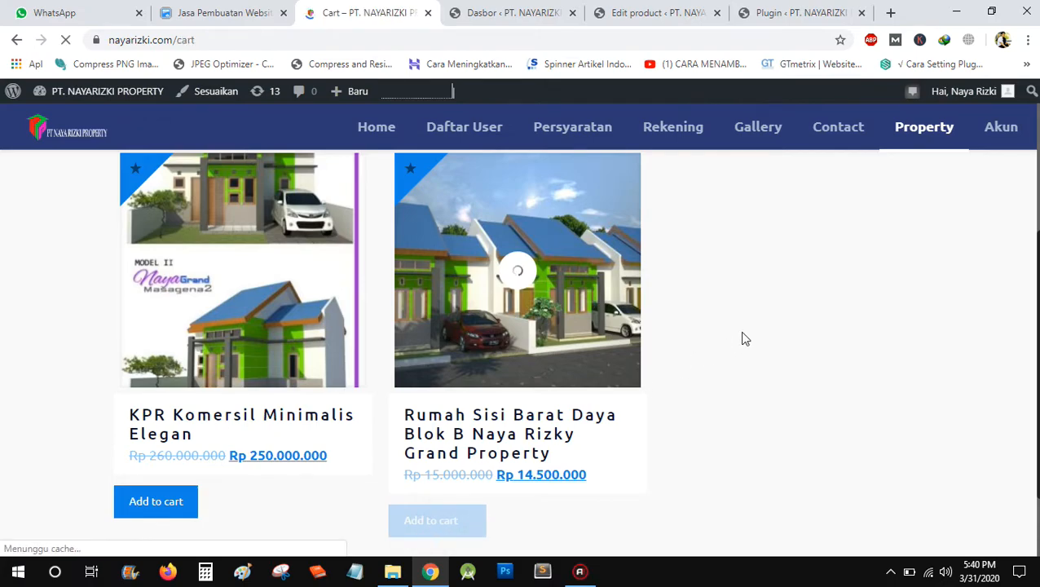
scroll(741, 331, "down", 4)
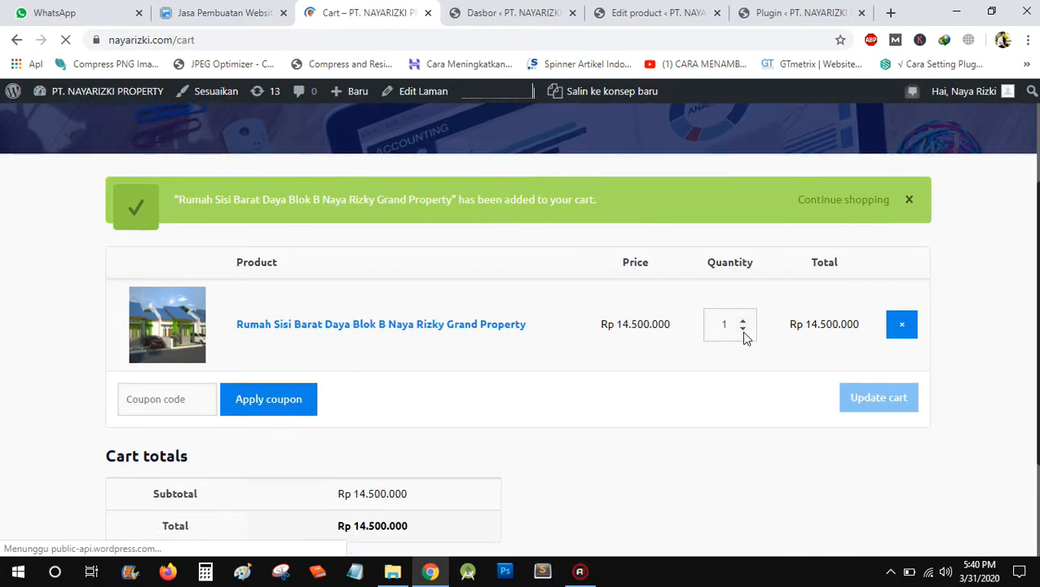
left_click(311, 421)
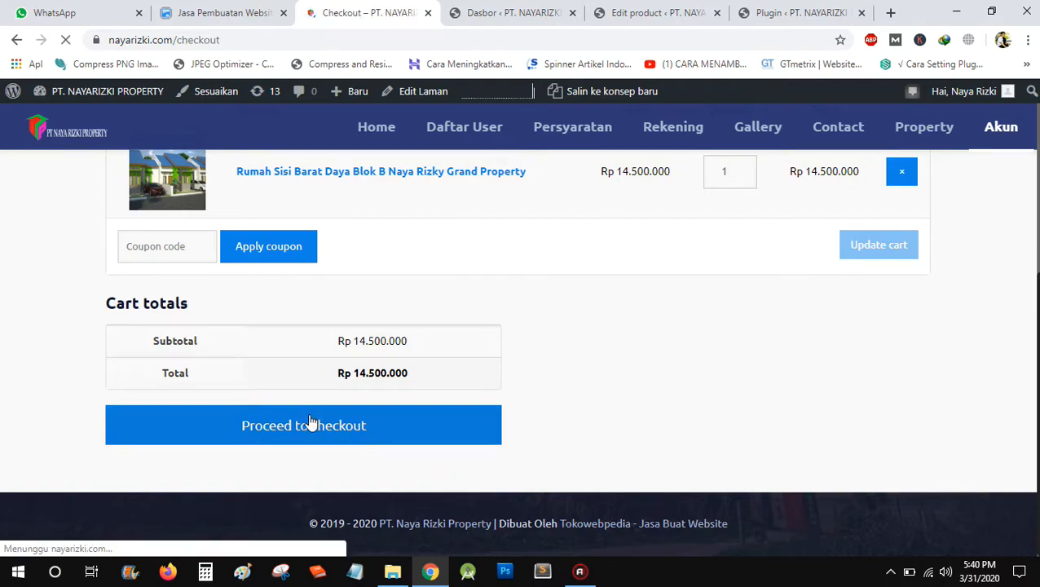
Replace the billing first and last name with the new customer's name.
scroll(207, 322, "down", 2)
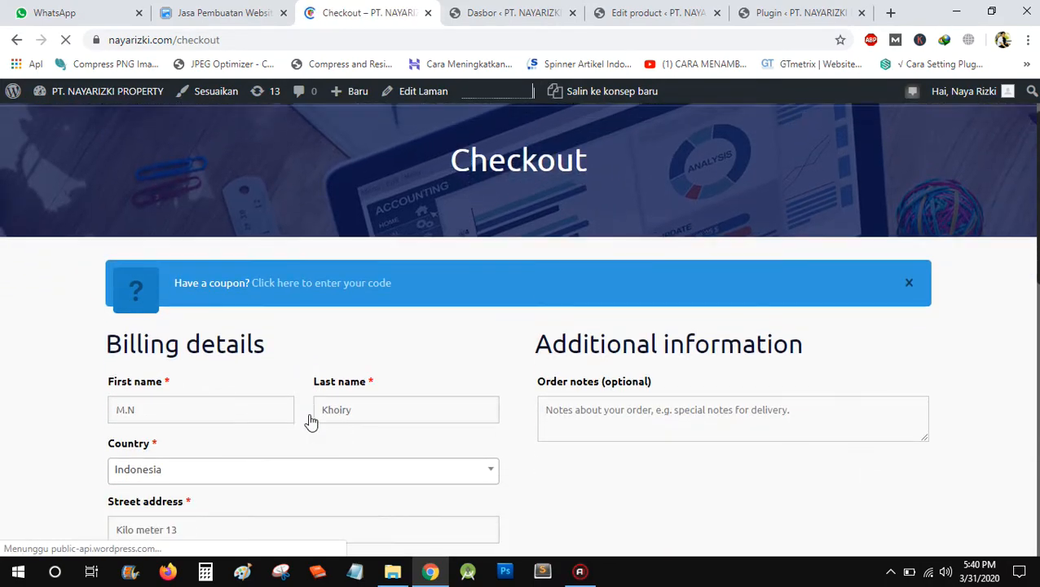
double_click(206, 322)
key("BackSpace")
key("Tab")
key("BackSpace")
left_click(157, 322)
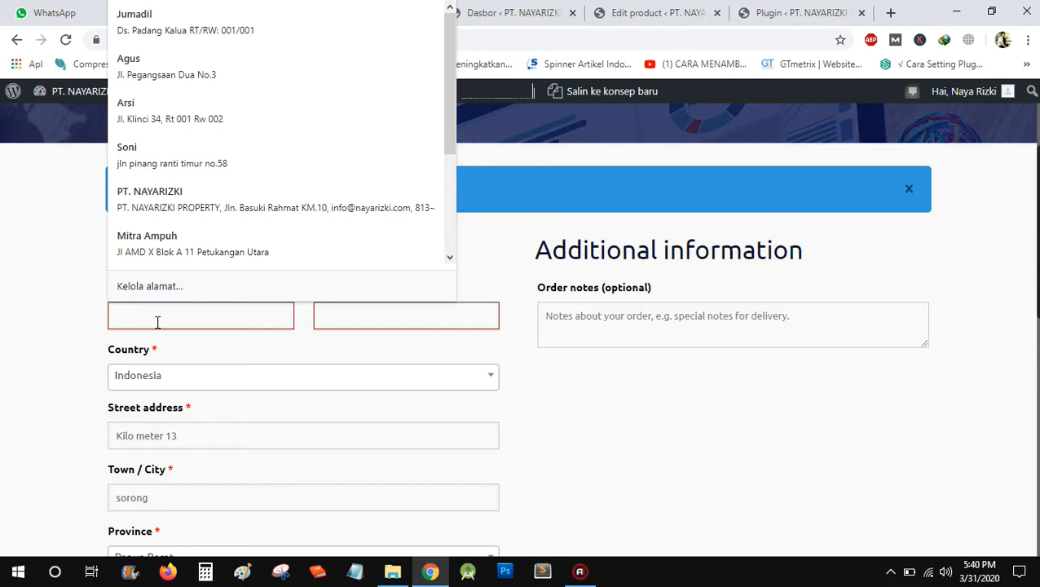
type("Jumadil")
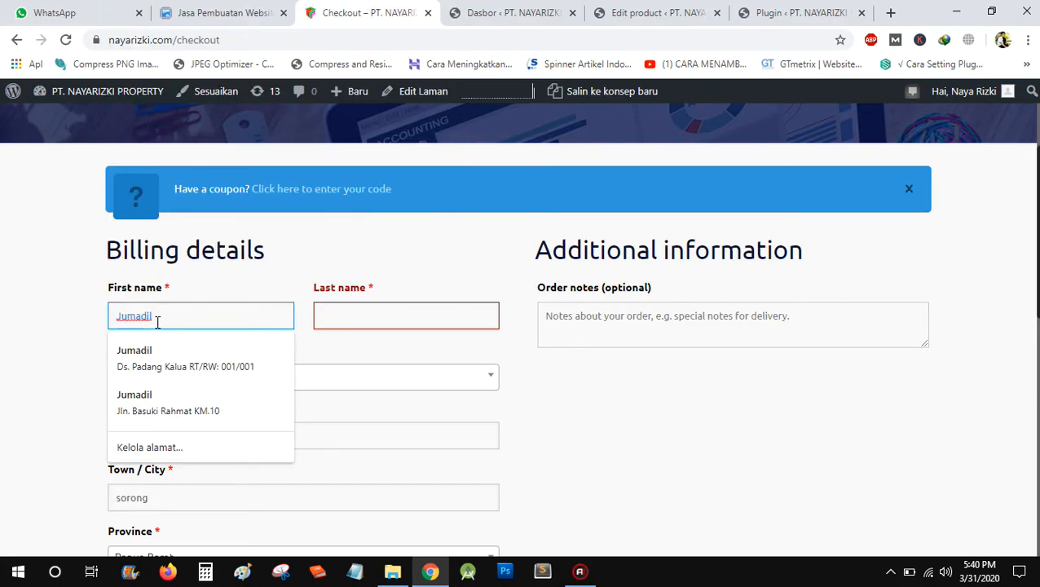
key("Tab")
type("Awa")
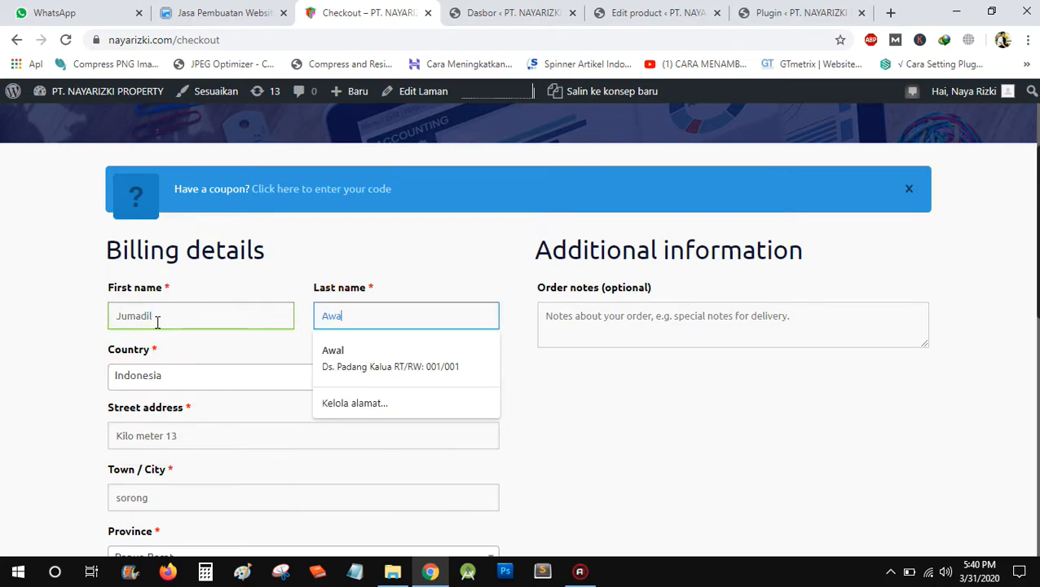
type("l")
left_click(63, 321)
left_click(169, 318)
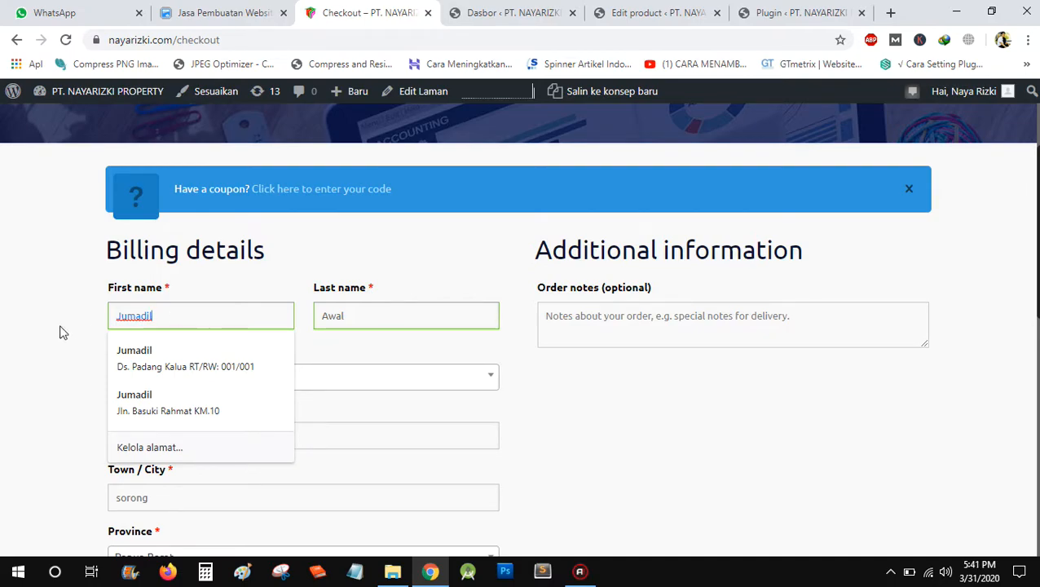
left_click(27, 330)
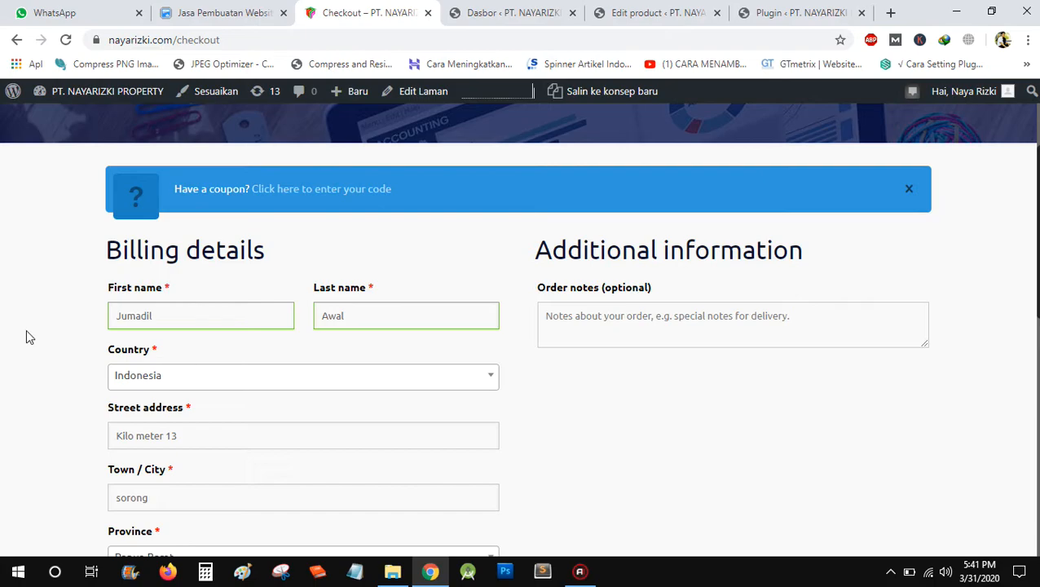
left_click_drag(1037, 275, 1038, 278)
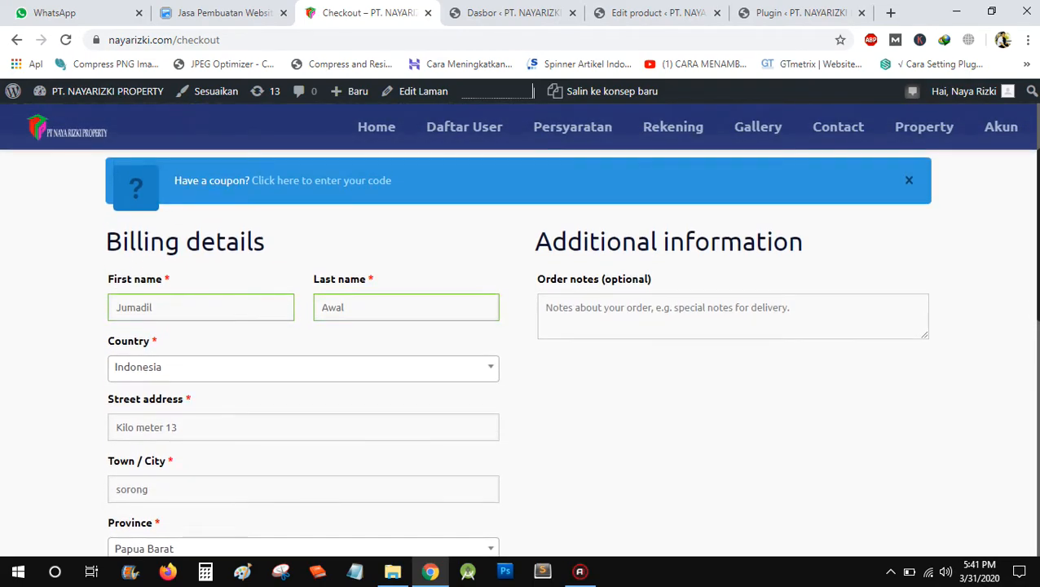
left_click(163, 302)
left_click(324, 264)
Replace the old street address with the customer's new street address.
scroll(322, 269, "down", 1)
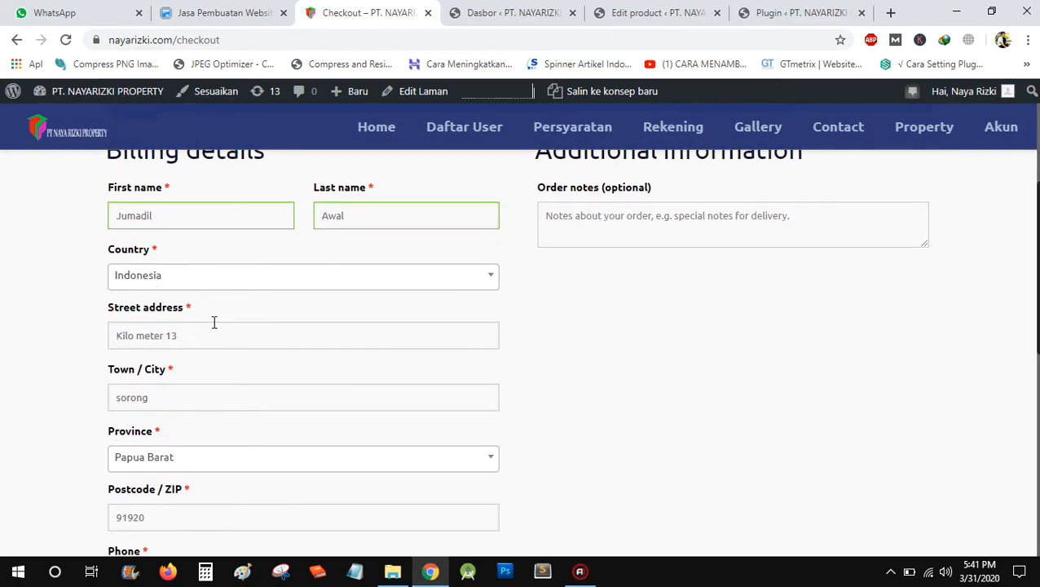
left_click_drag(234, 327, 23, 340)
scroll(22, 340, "down", 1)
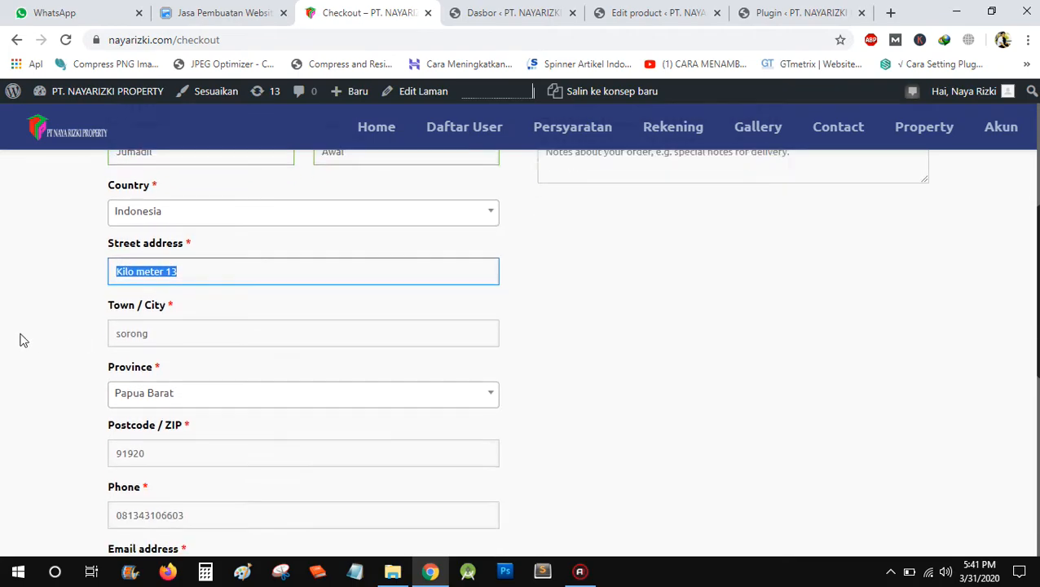
scroll(85, 274, "up", 1)
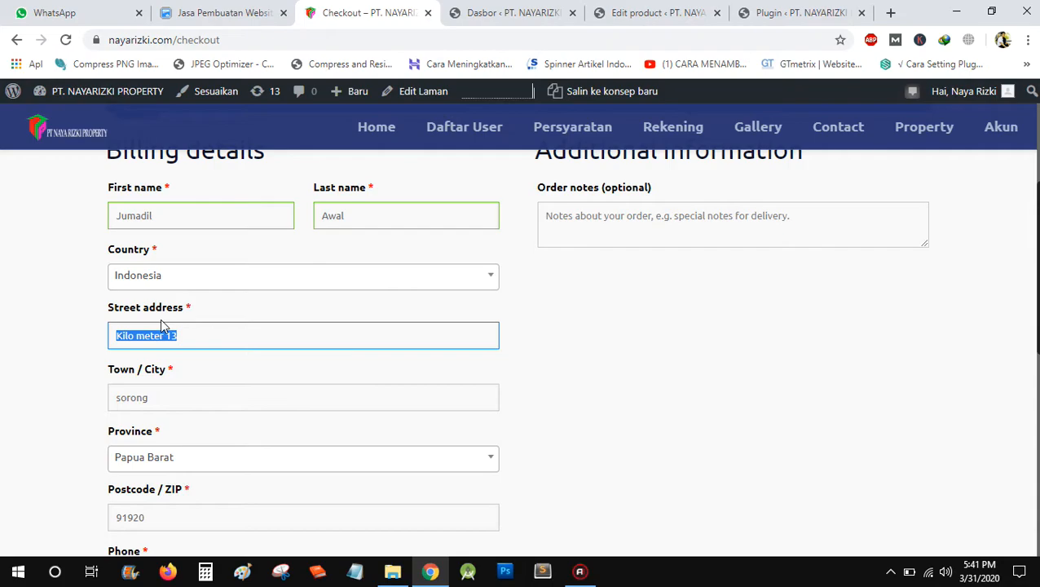
type("Desa")
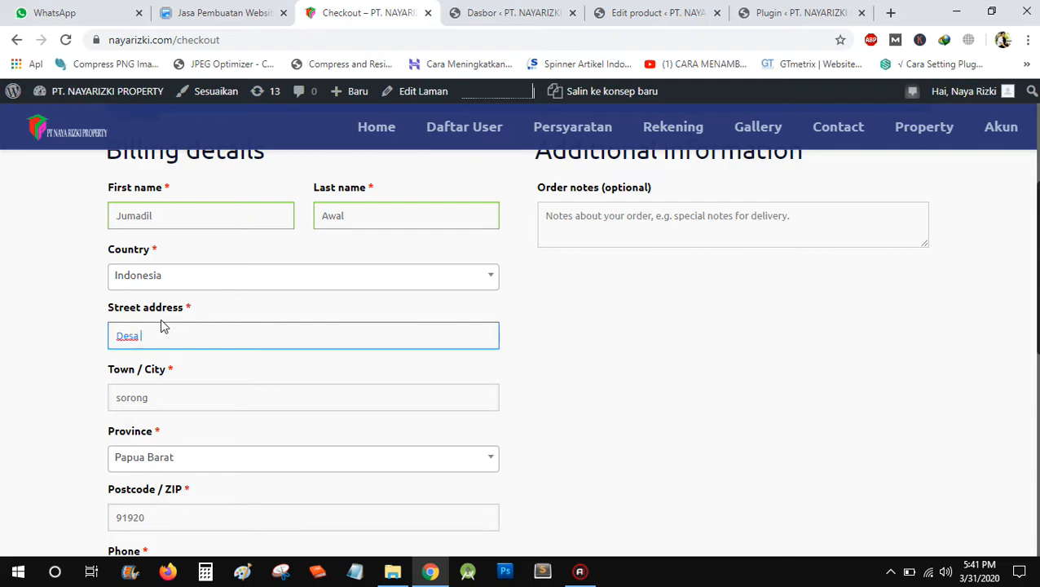
type(" Merpati")
key("alt+f")
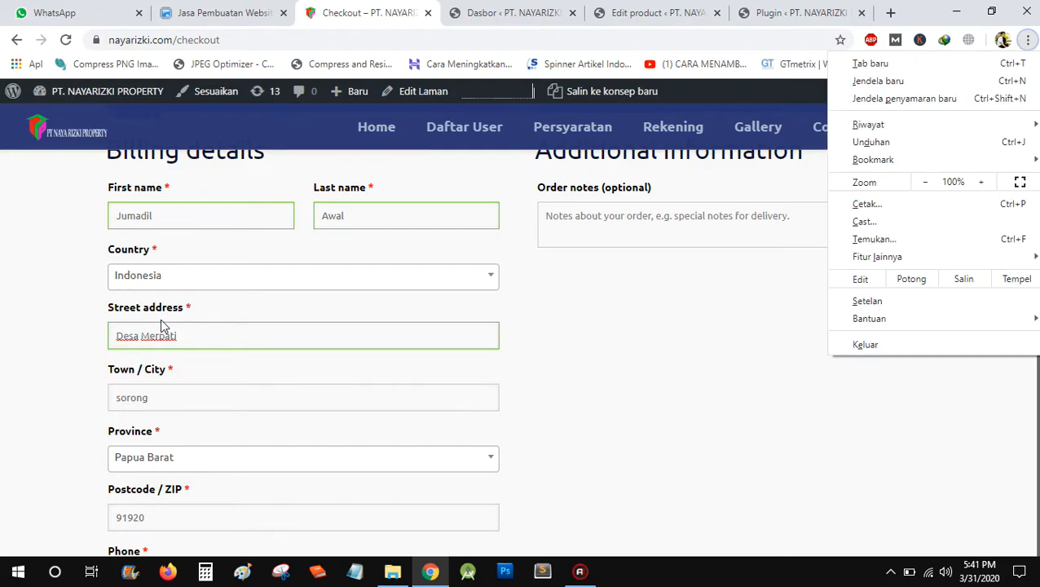
left_click(239, 337)
left_click(240, 335)
type("Blok  ")
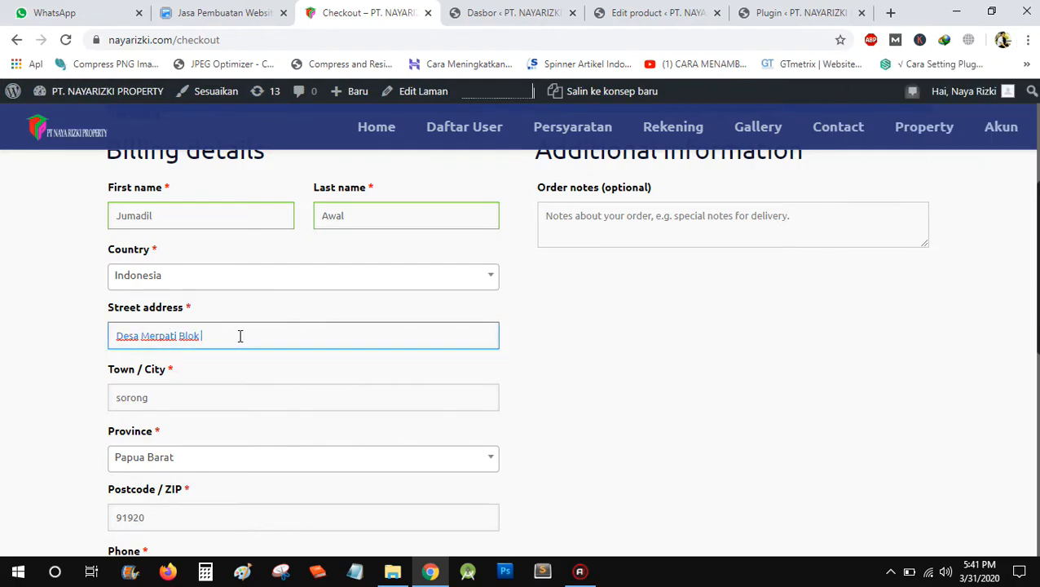
type("No. 122")
Enter the customer's town, choose their province, and correct the postcode's last digits.
scroll(156, 344, "down", 1)
left_click(184, 307)
double_click(184, 307)
type("Makassar")
left_click(140, 375)
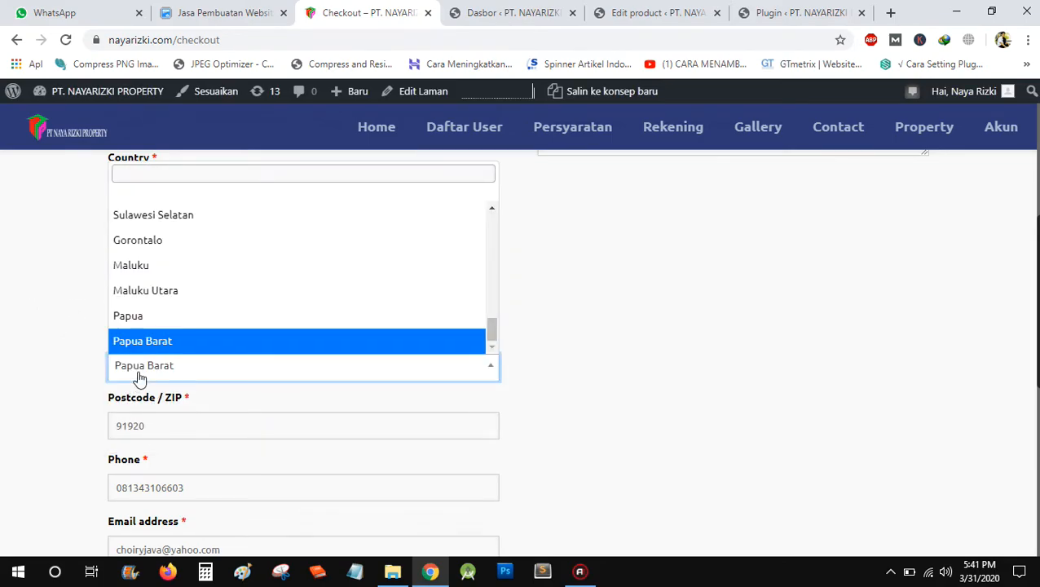
left_click(170, 215)
scroll(2, 364, "down", 1)
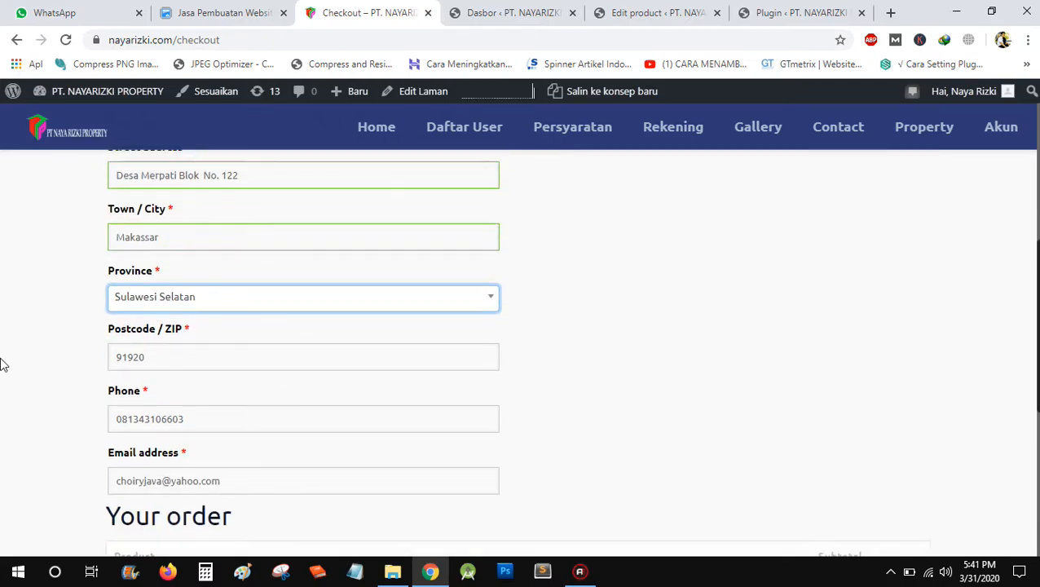
left_click(147, 334)
left_click_drag(145, 334, 135, 333)
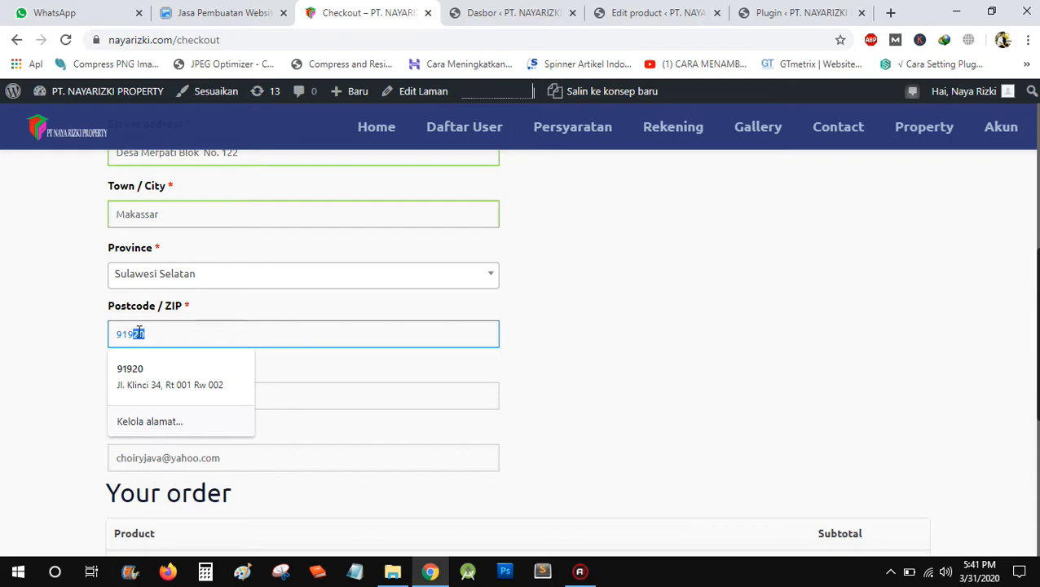
type("43")
left_click(42, 366)
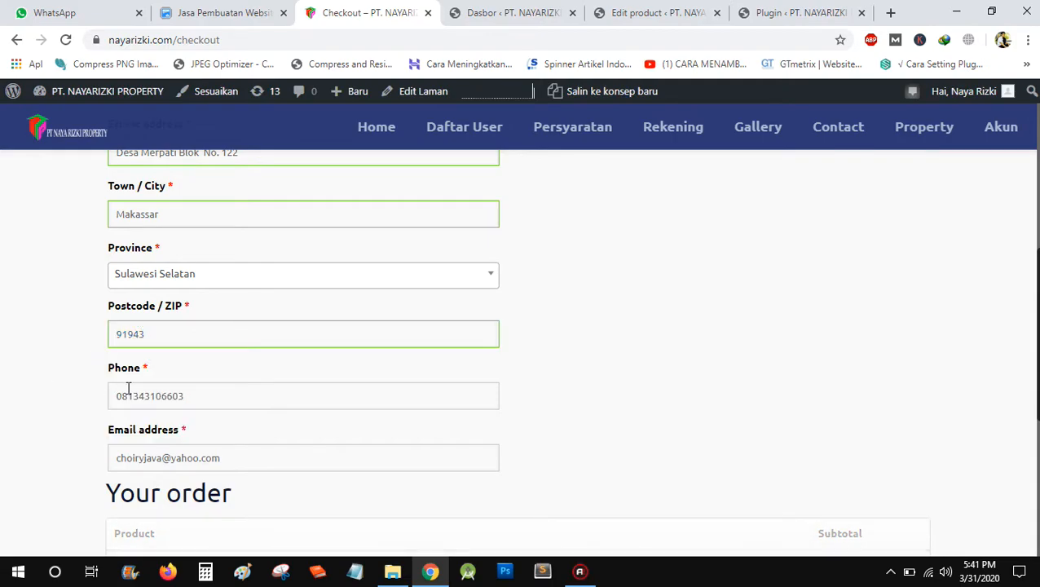
Replace the old phone number with the customer's new phone number.
left_click_drag(133, 396, 267, 406)
key("BackSpace")
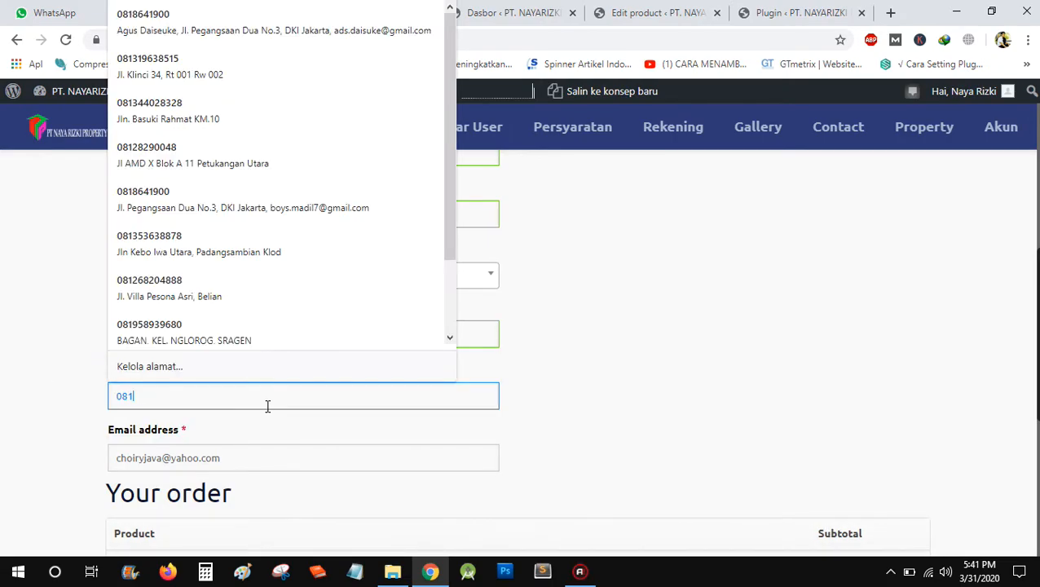
type("2345")
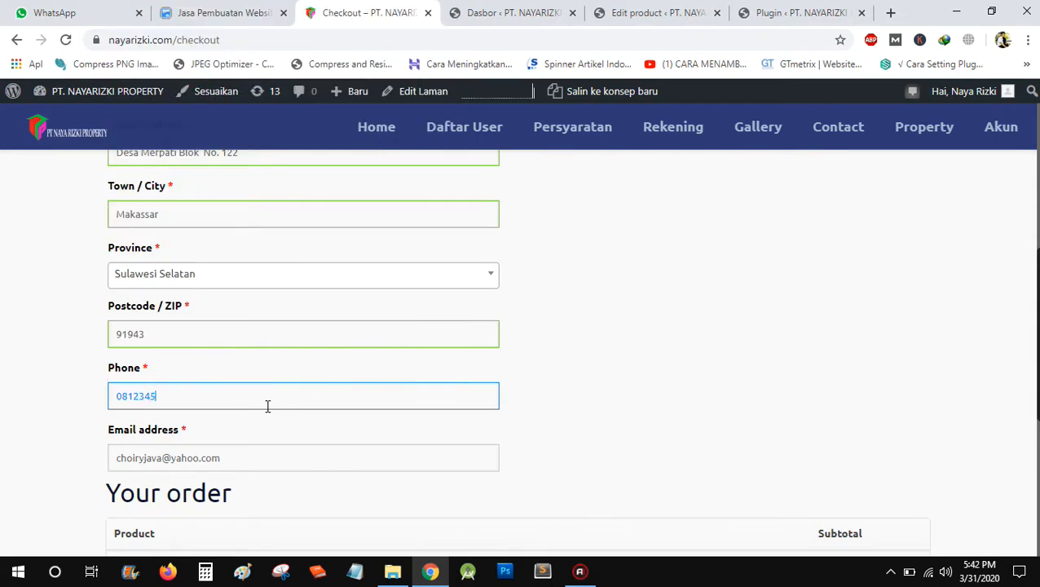
type("6789")
scroll(140, 368, "down", 1)
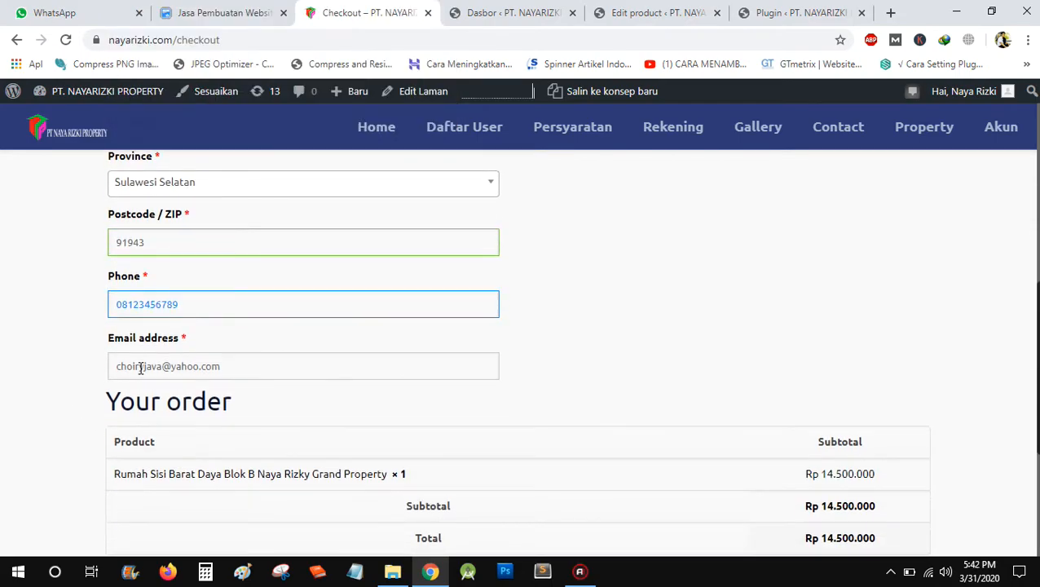
scroll(2, 366, "down", 1)
left_click(217, 275)
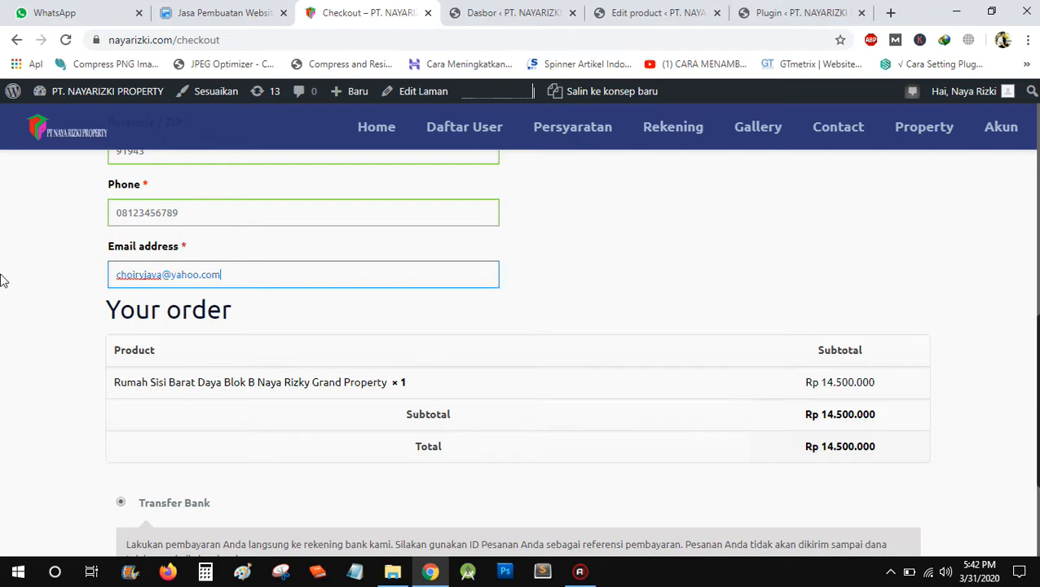
scroll(4, 277, "down", 2)
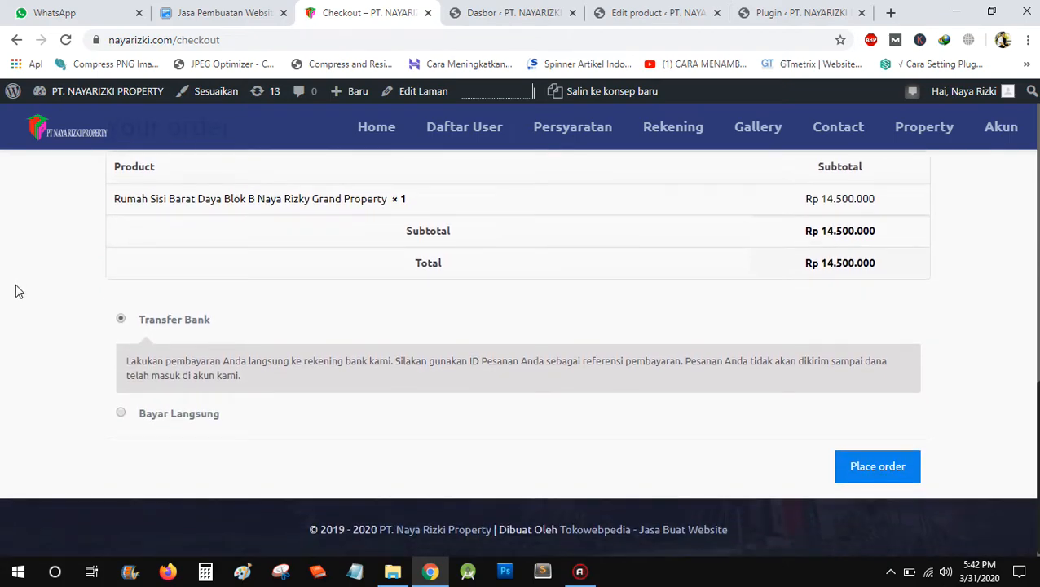
scroll(15, 284, "up", 1)
scroll(16, 284, "down", 1)
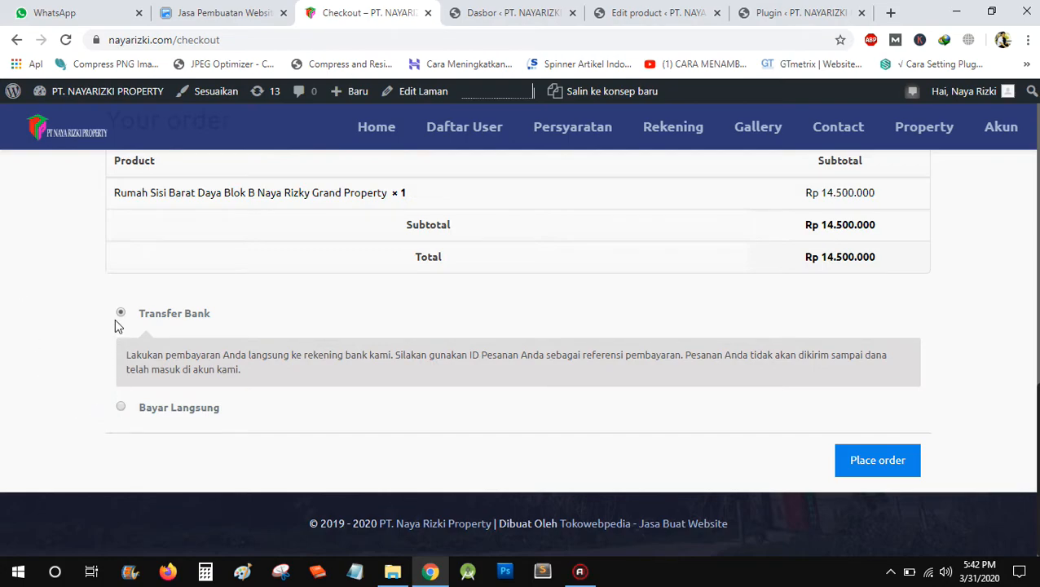
Choose Bayar Langsung as payment and place the Rp 14.500.000 order.
left_click(121, 409)
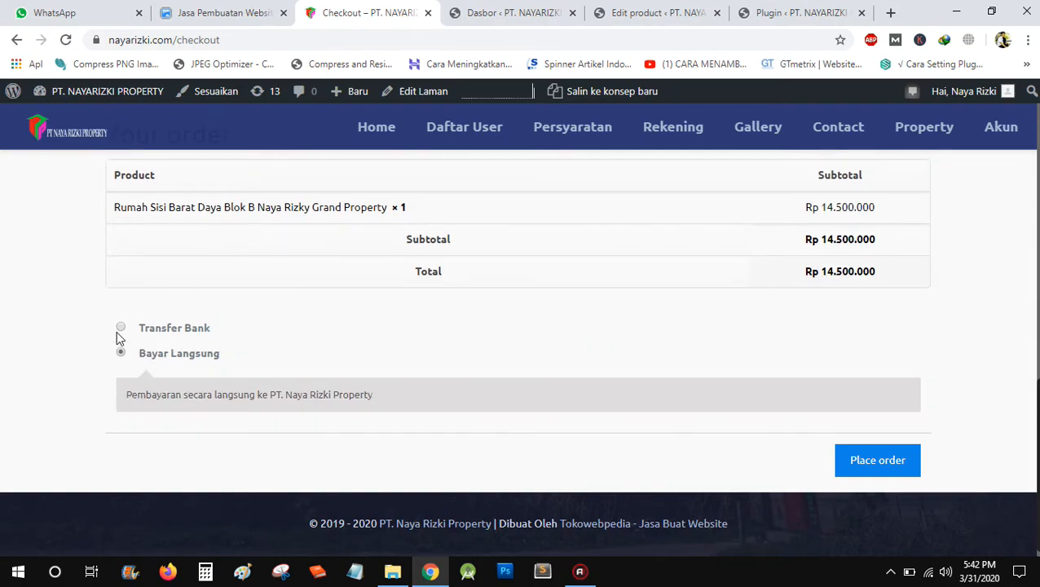
left_click(121, 330)
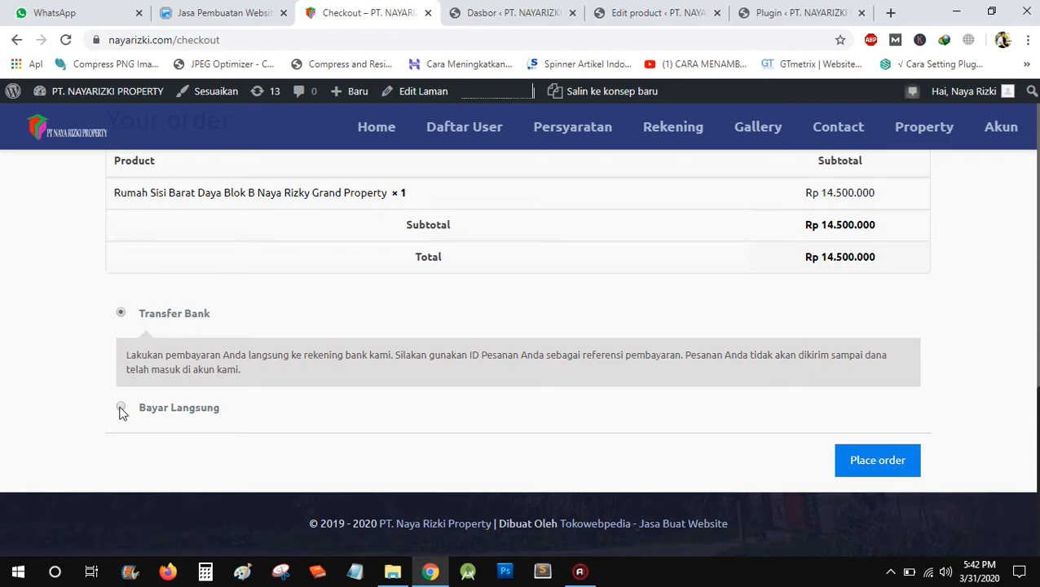
left_click(121, 409)
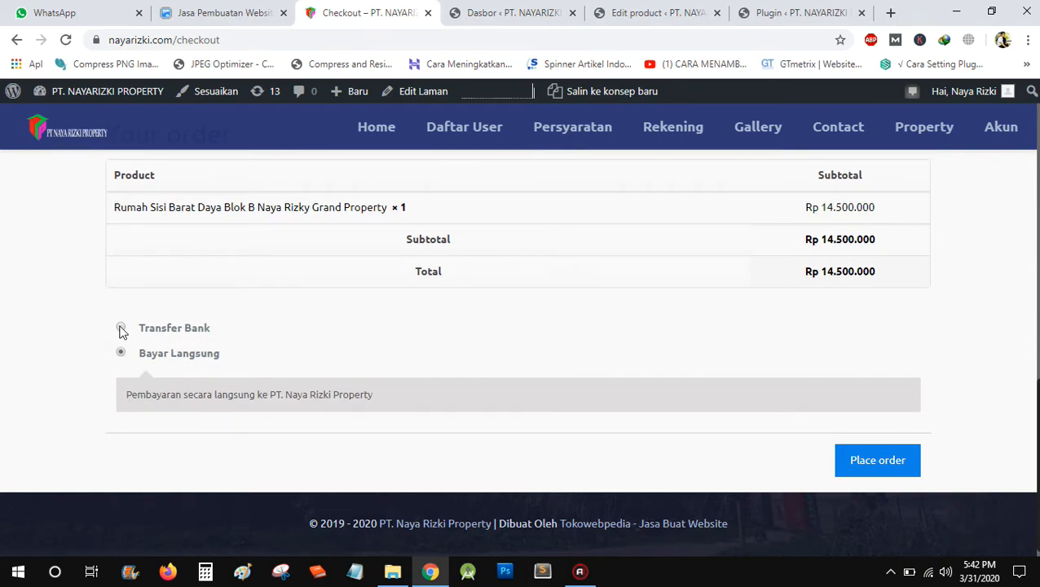
left_click(120, 329)
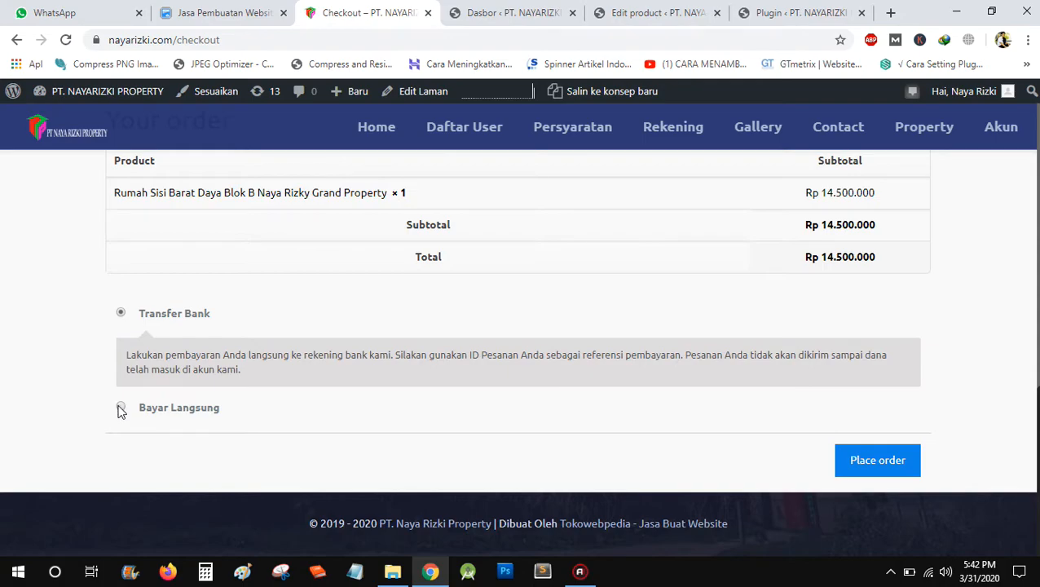
left_click(121, 409)
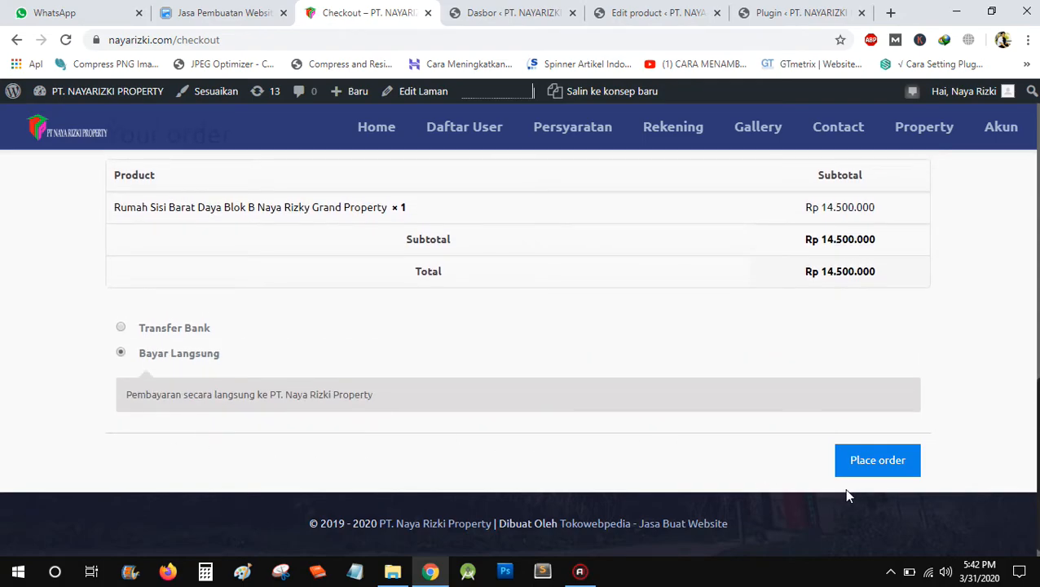
left_click(877, 461)
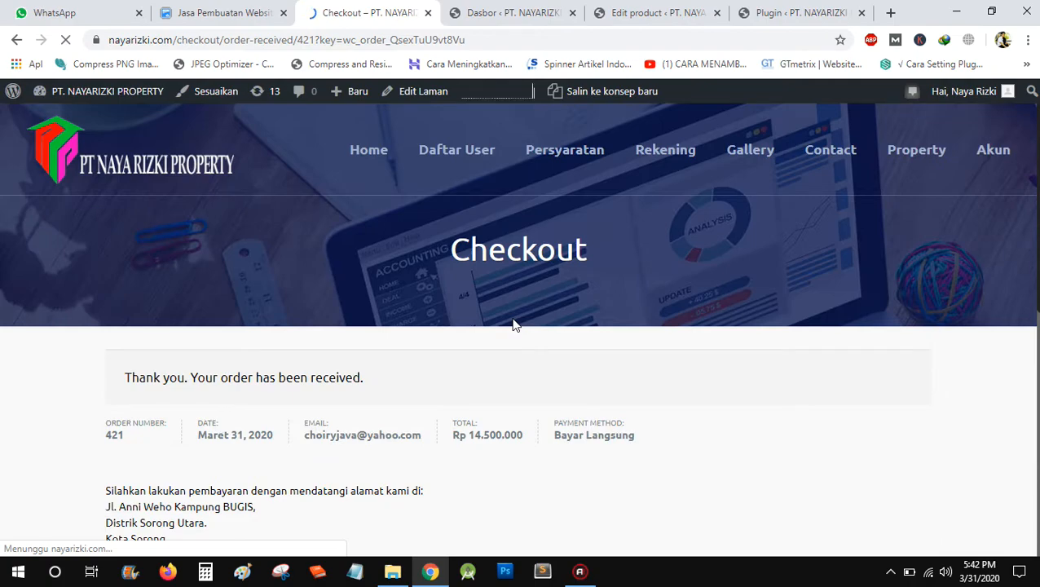
scroll(504, 317, "down", 1)
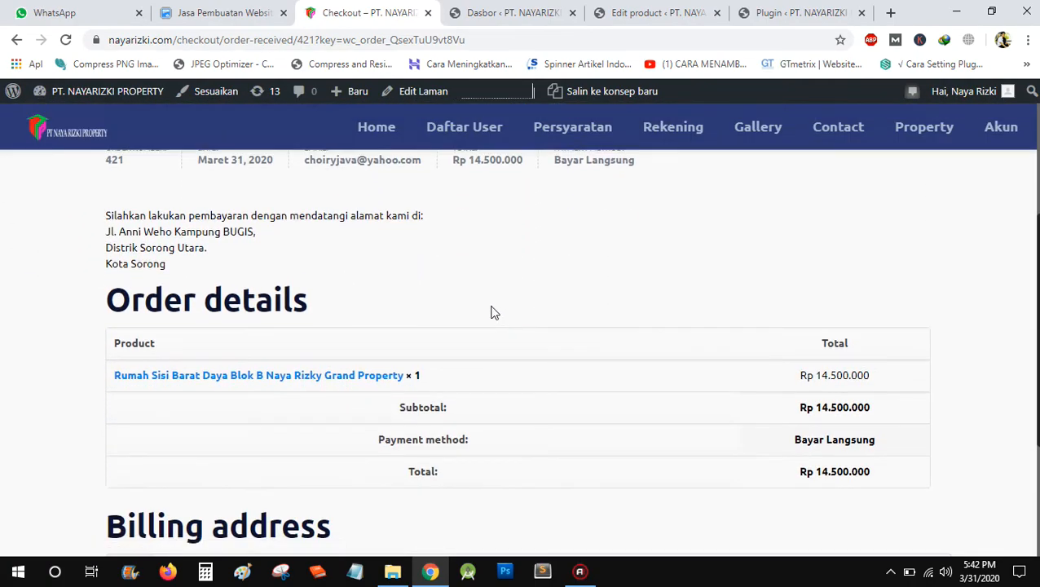
scroll(244, 310, "down", 1)
scroll(273, 344, "down", 2)
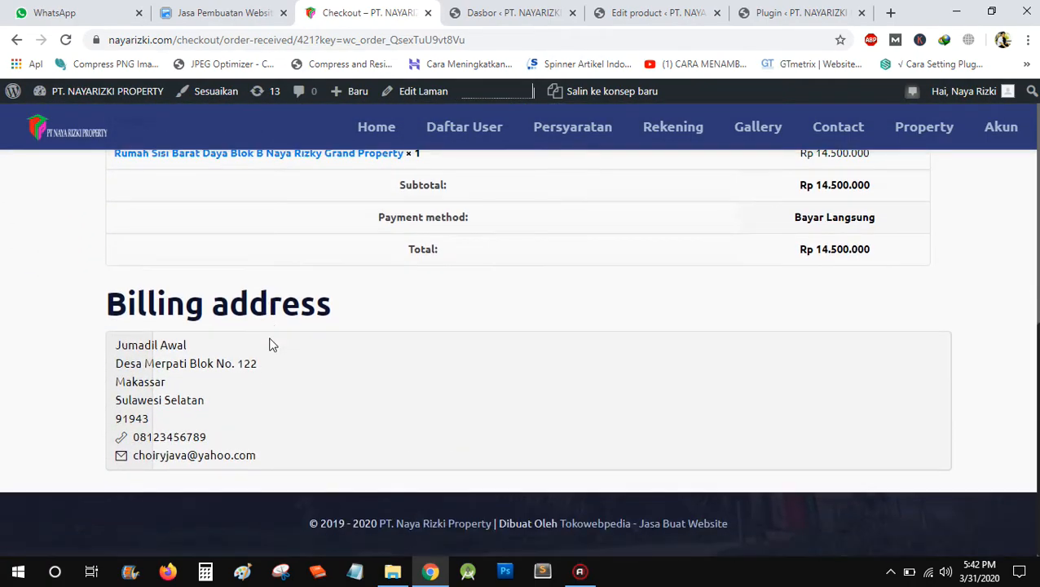
scroll(273, 345, "up", 6)
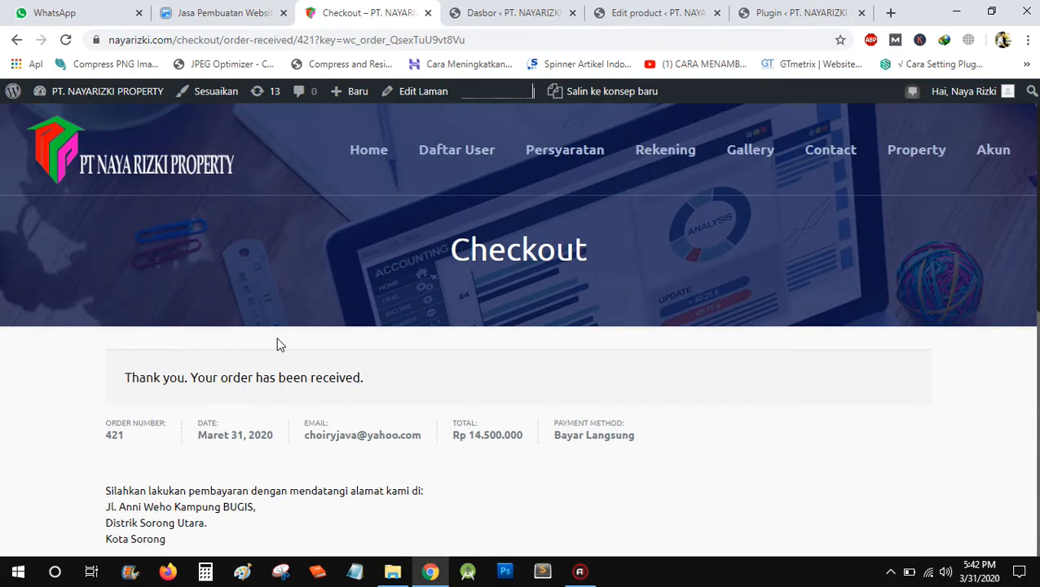
Open the site home in a new tab and go to nayarizki.com/wp-admin.
right_click(84, 168)
left_click(107, 176)
left_click(432, 8)
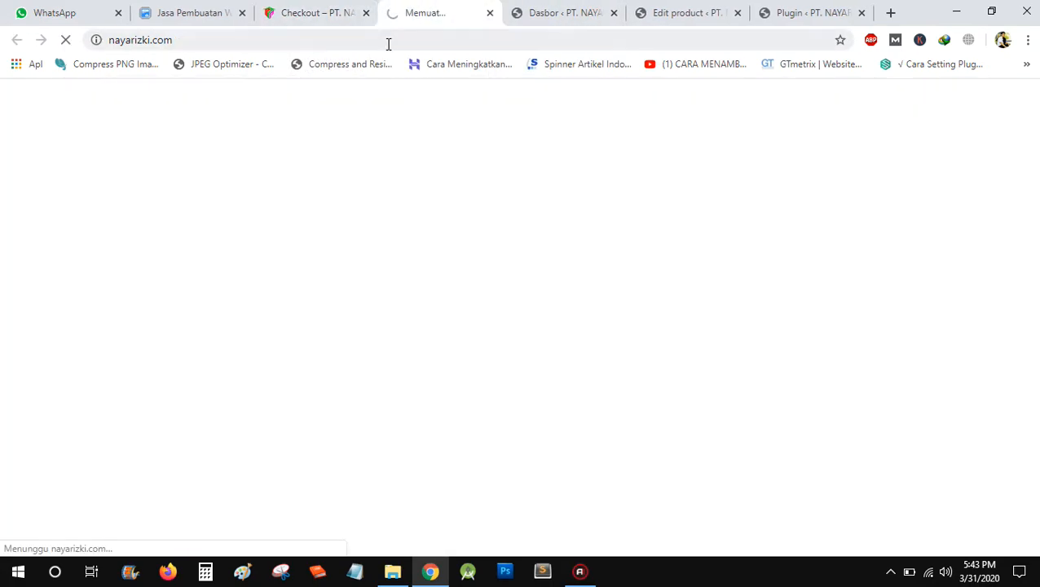
left_click(439, 33)
left_click(440, 35)
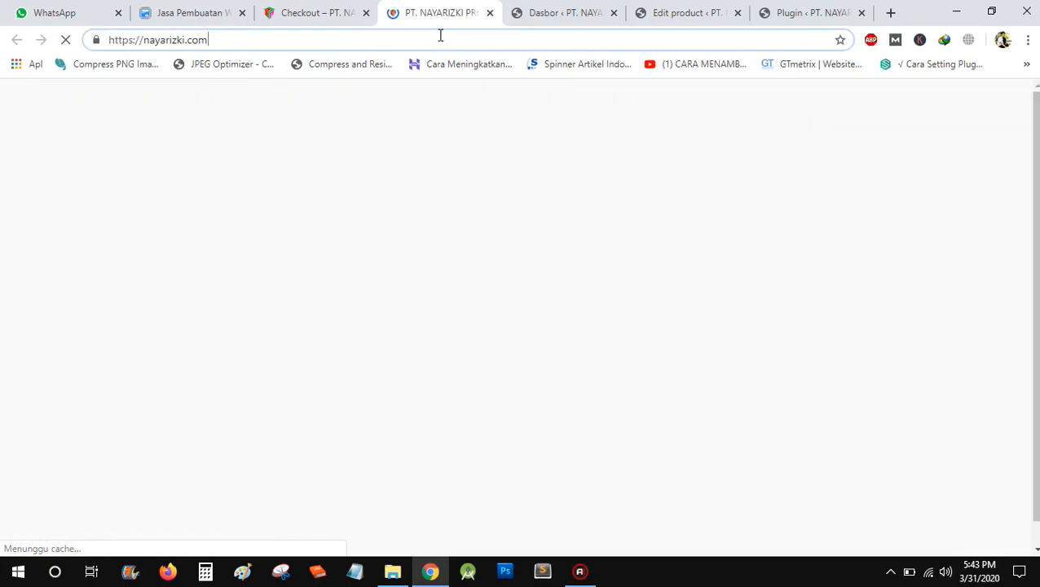
type("/wp-")
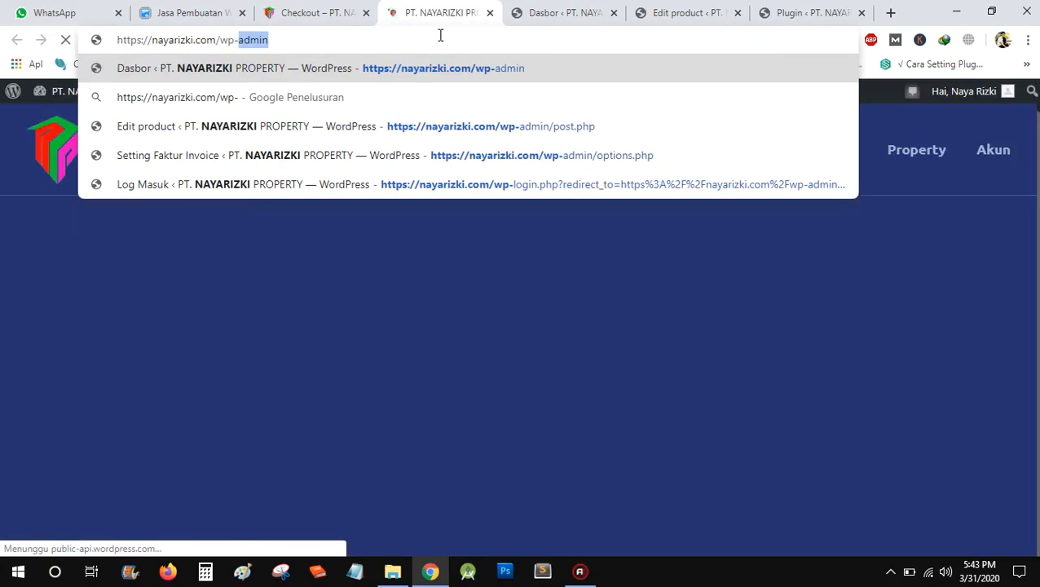
type("admin")
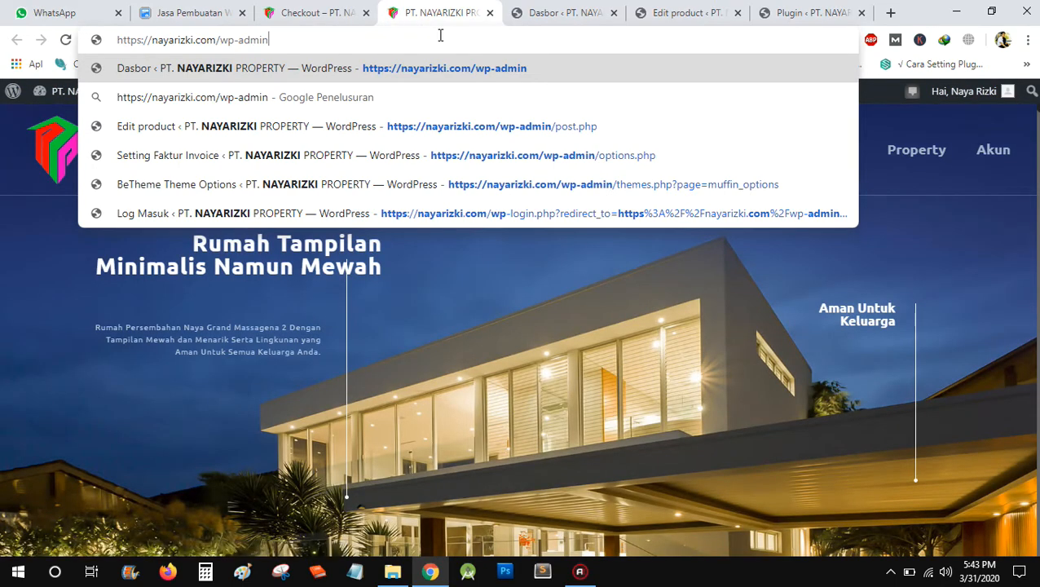
key("Return")
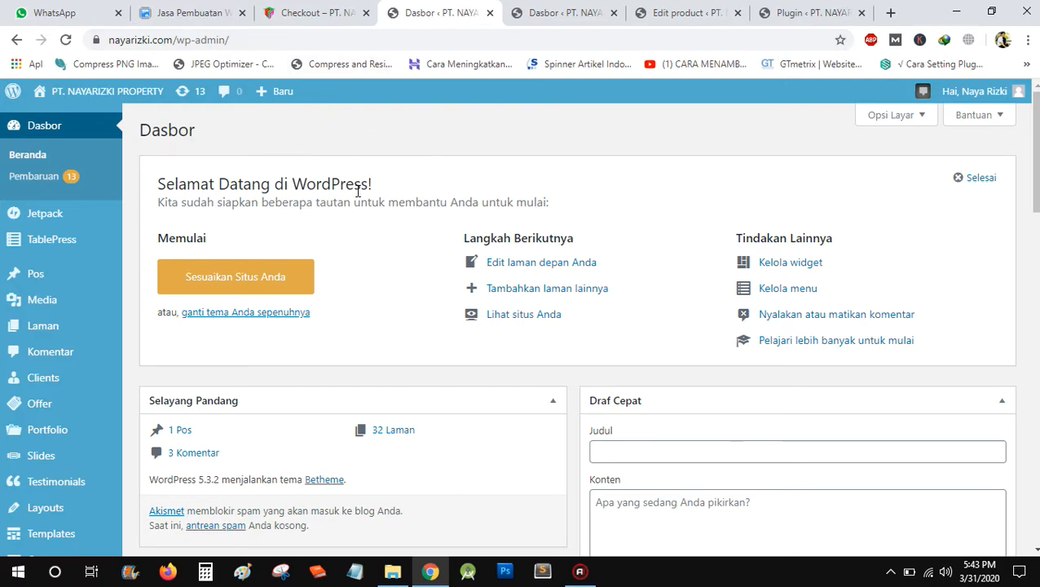
Check the order confirmation, then scroll the dashboard showing 1 new order under Orders.
left_click(314, 12)
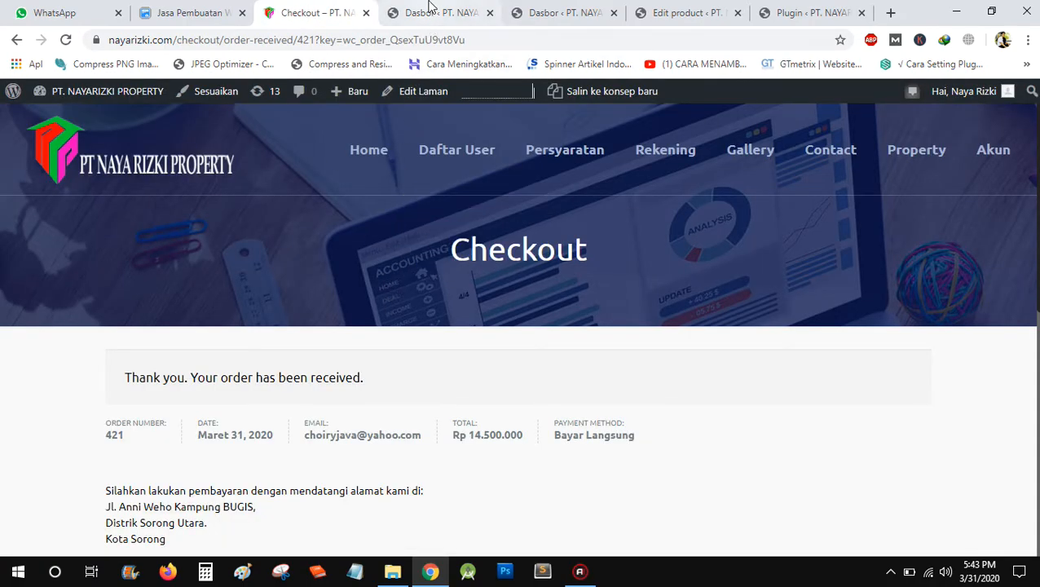
left_click(431, 12)
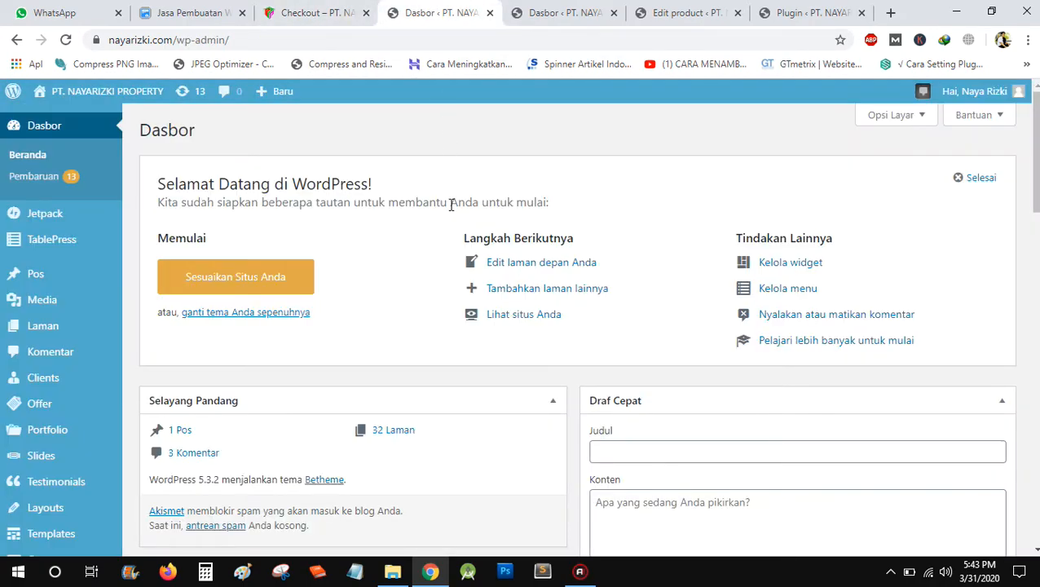
scroll(451, 204, "down", 4)
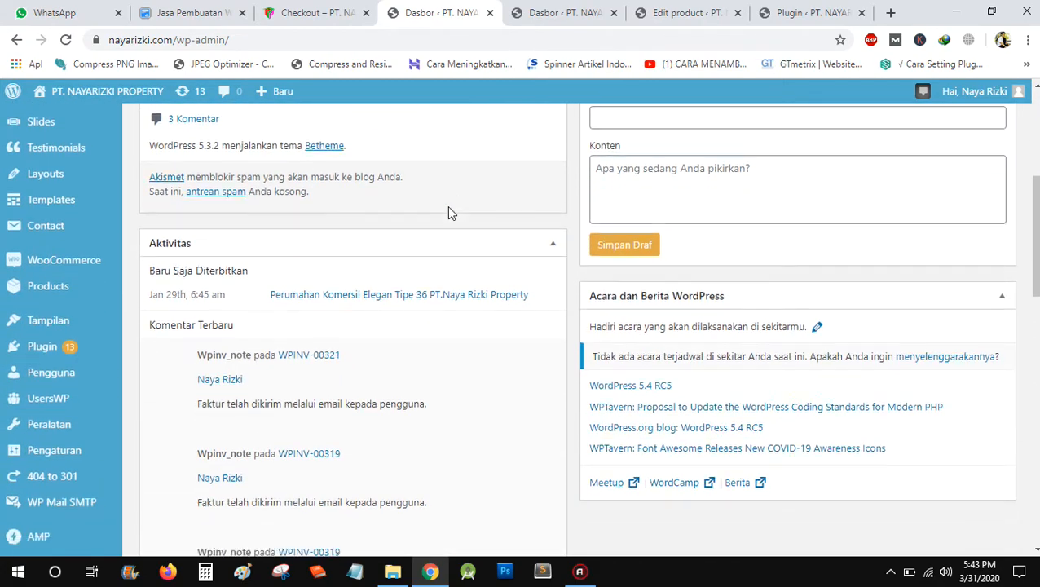
scroll(232, 183, "up", 5)
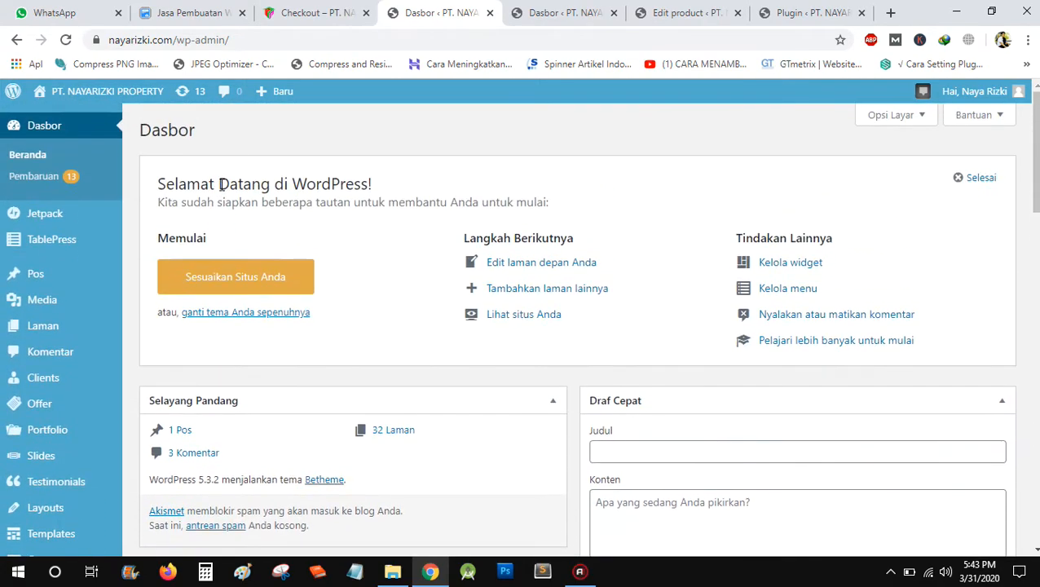
scroll(220, 184, "down", 1)
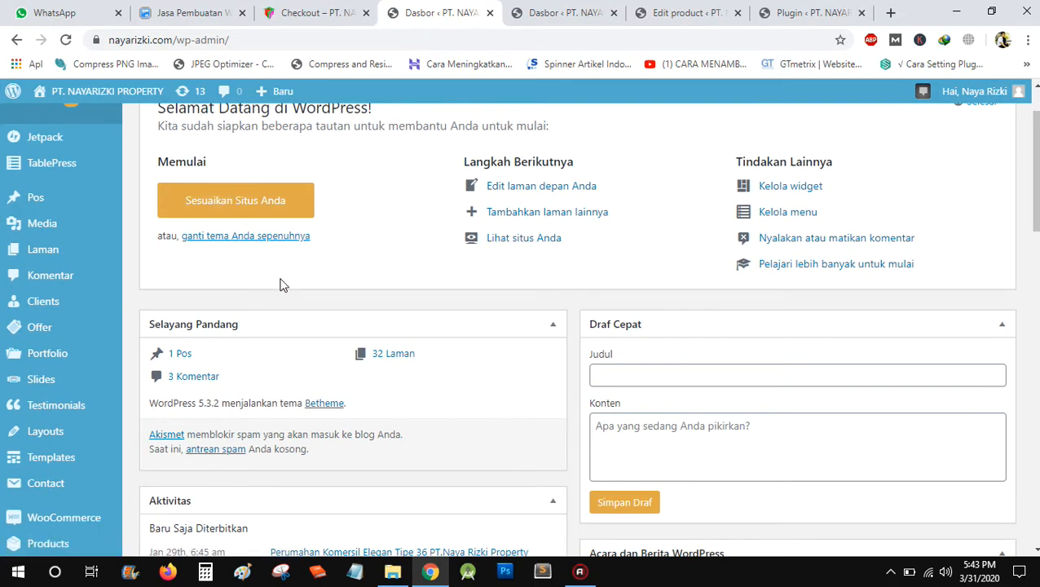
scroll(279, 284, "down", 2)
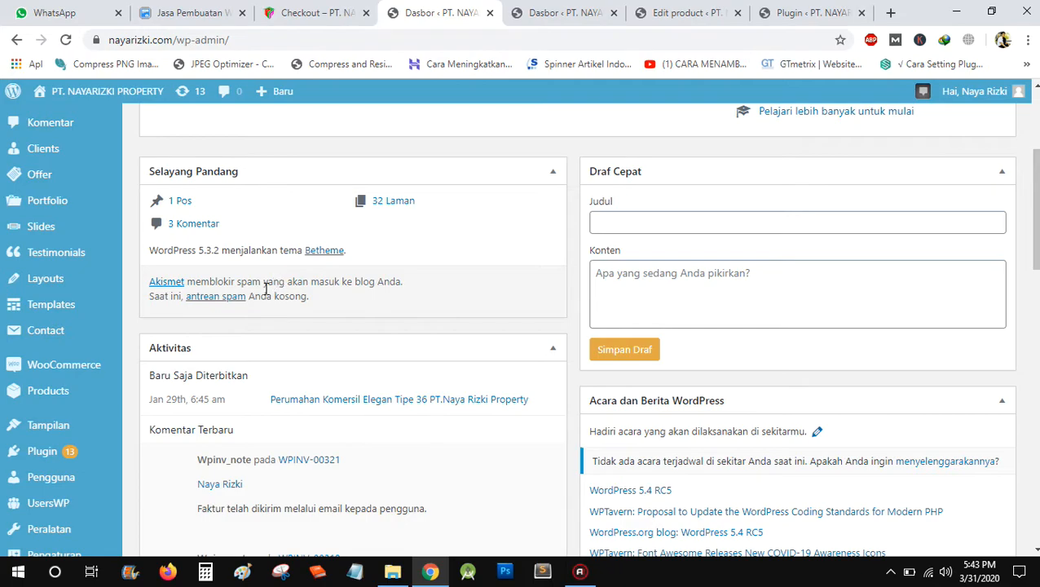
mouse_move(80, 374)
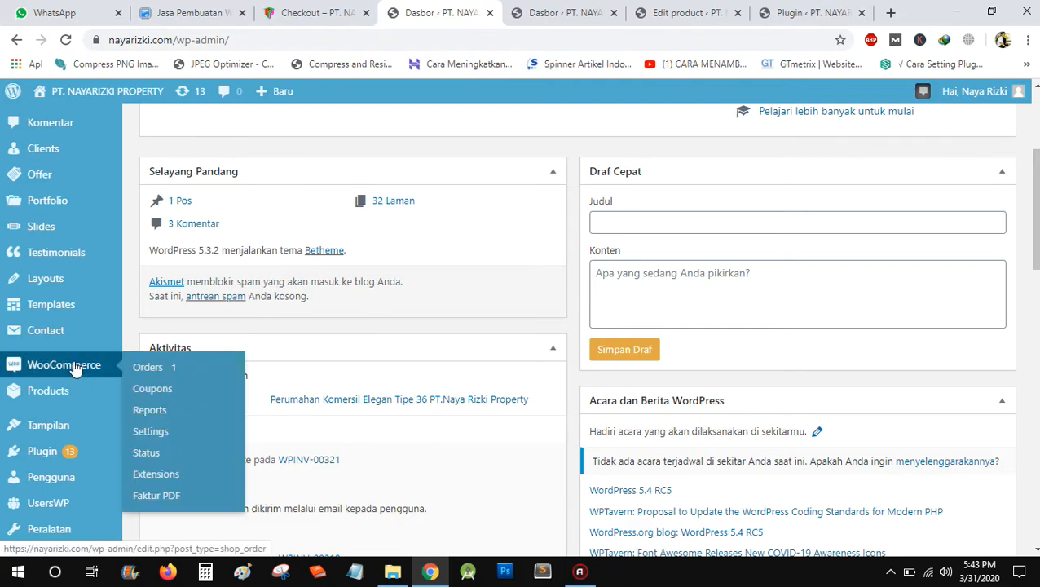
Open WooCommerce Orders and mark the new Rp 14.500.000 order Completed.
left_click(75, 369)
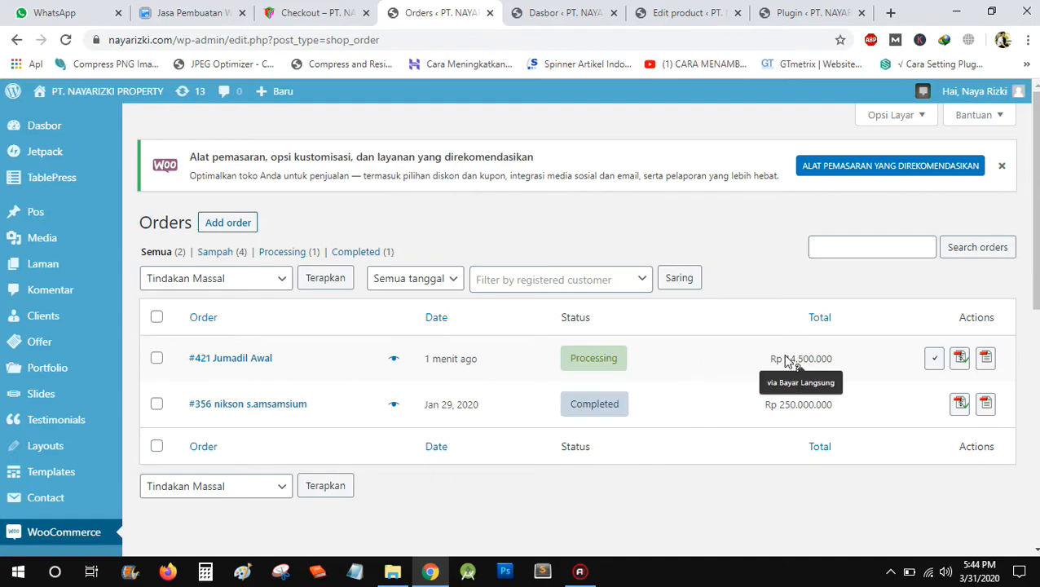
left_click(935, 360)
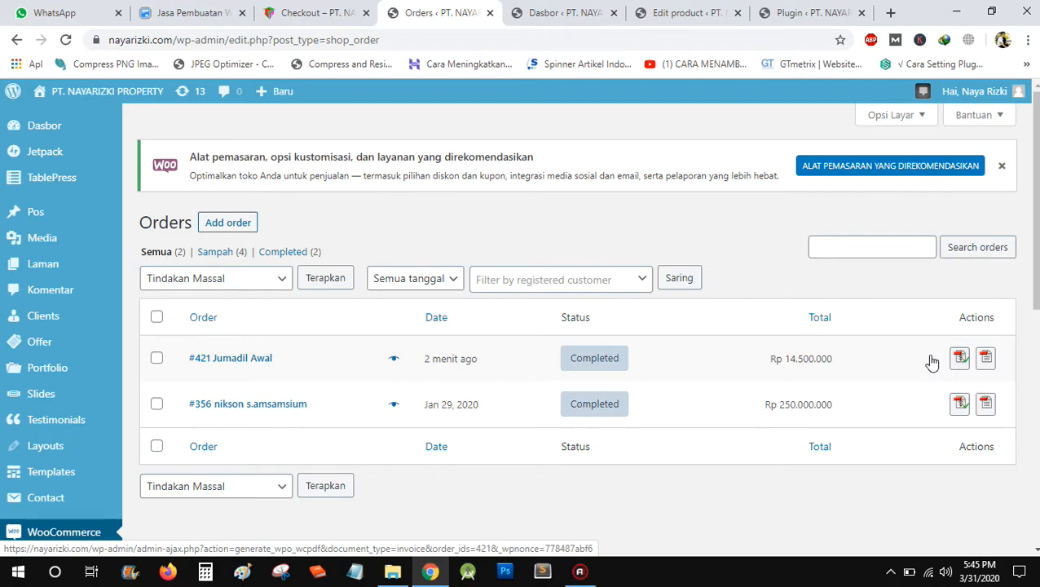
Download the order's invoice faktur-019-A-2020.pdf through IDM and open it.
left_click(959, 360)
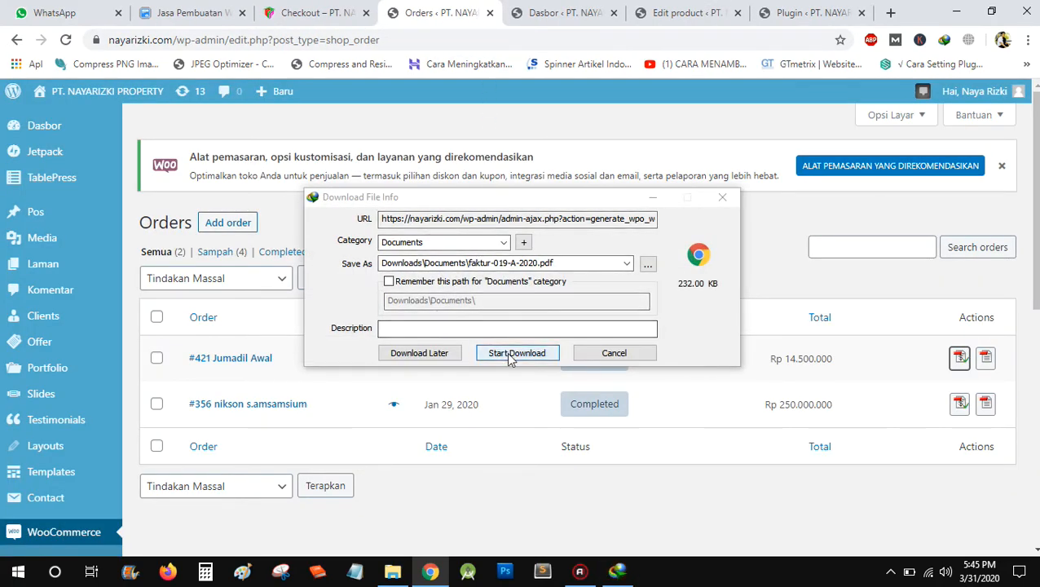
left_click(514, 352)
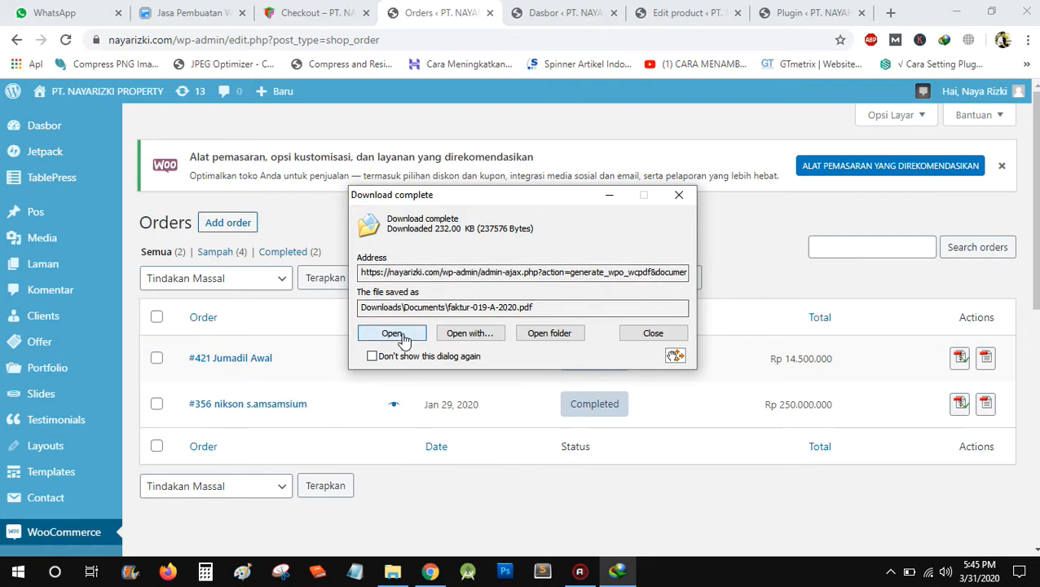
left_click(393, 334)
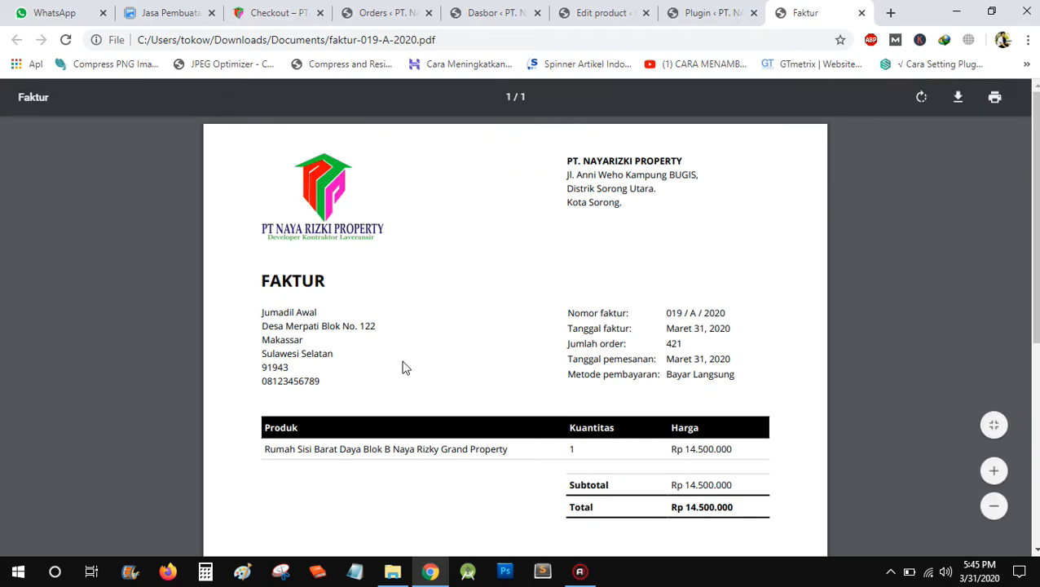
scroll(394, 435, "down", 1)
scroll(394, 441, "down", 4)
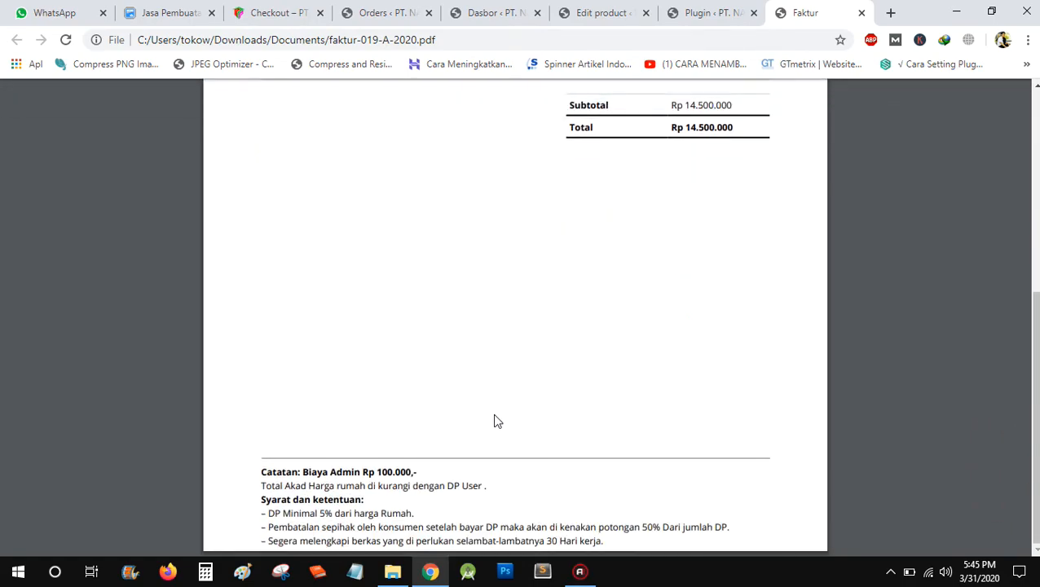
scroll(495, 420, "up", 5)
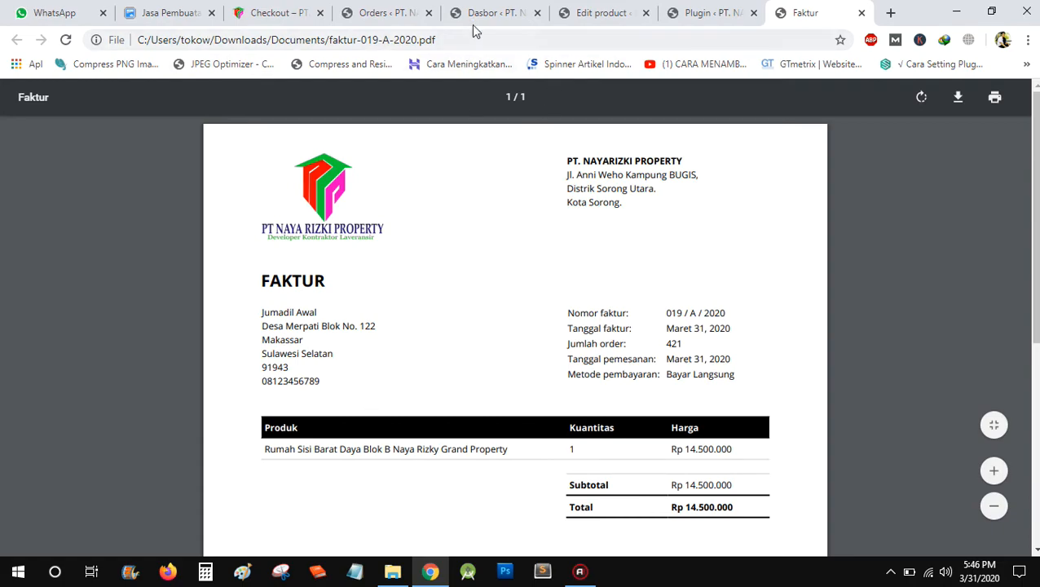
Switch between the Orders and order-received tabs, ending on order 421's confirmation page.
left_click(381, 10)
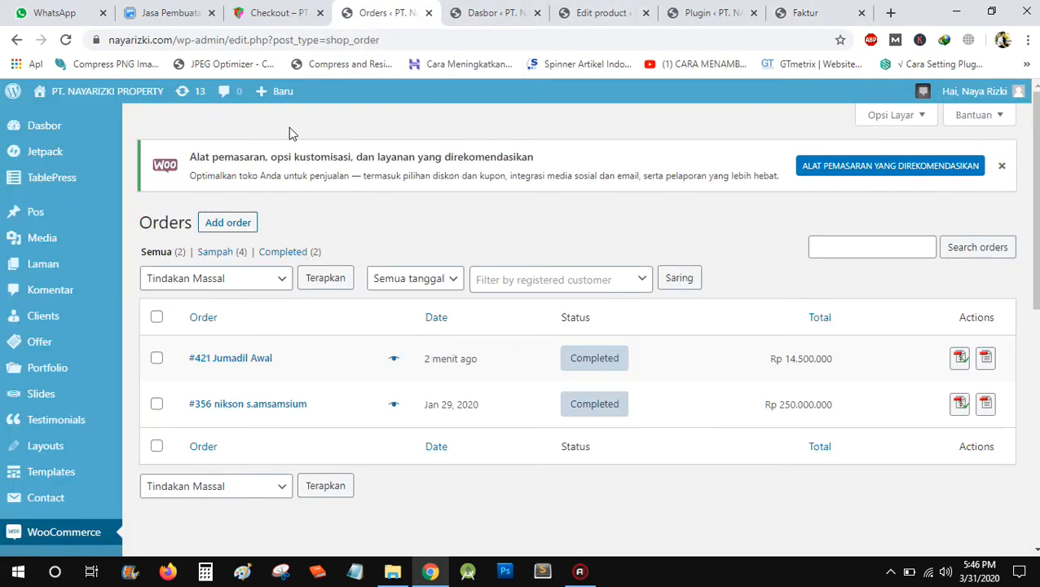
left_click(274, 12)
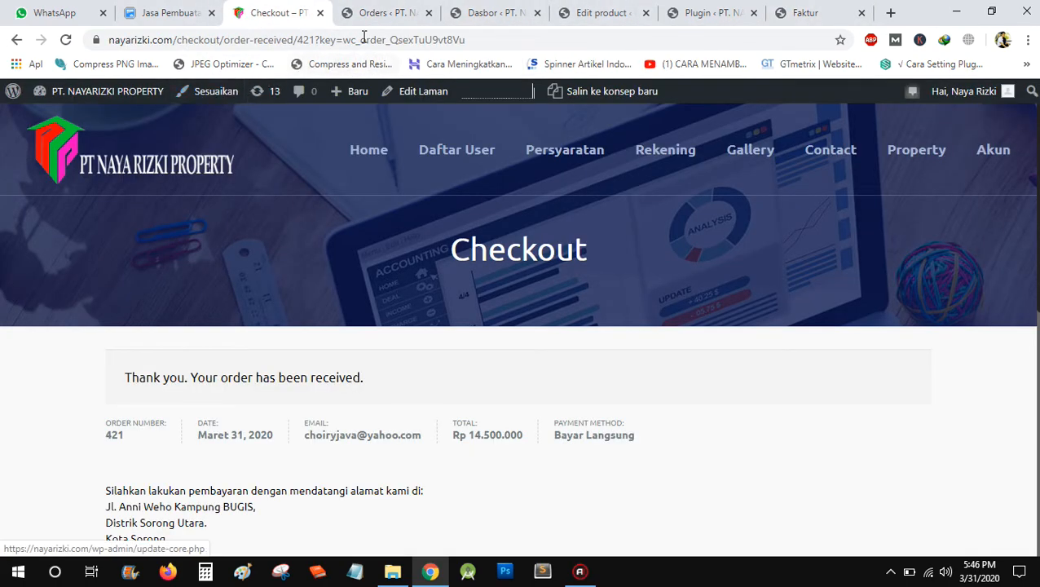
left_click(481, 10)
left_click(346, 10)
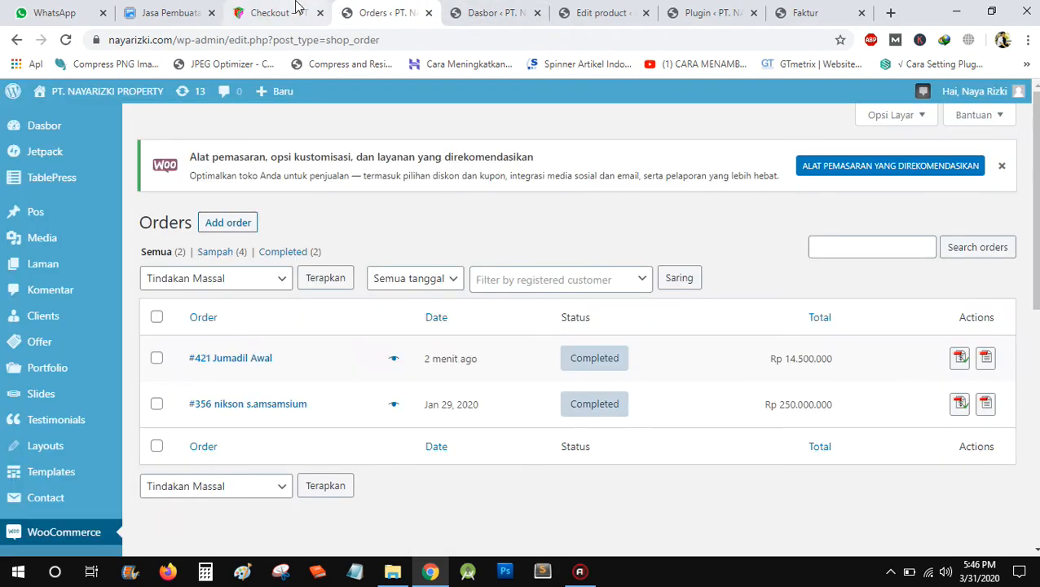
left_click(278, 13)
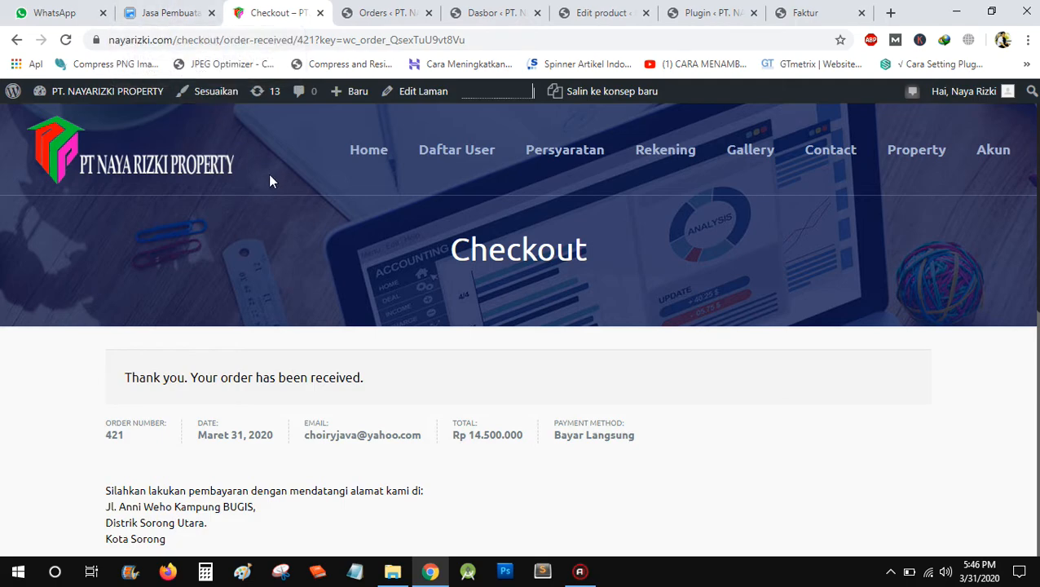
Switch back to the Tokowebpedia Paket Jasa Pembuatan Website page listing packages from Rp 350.000 to Rp 1.250.000.
left_click(171, 10)
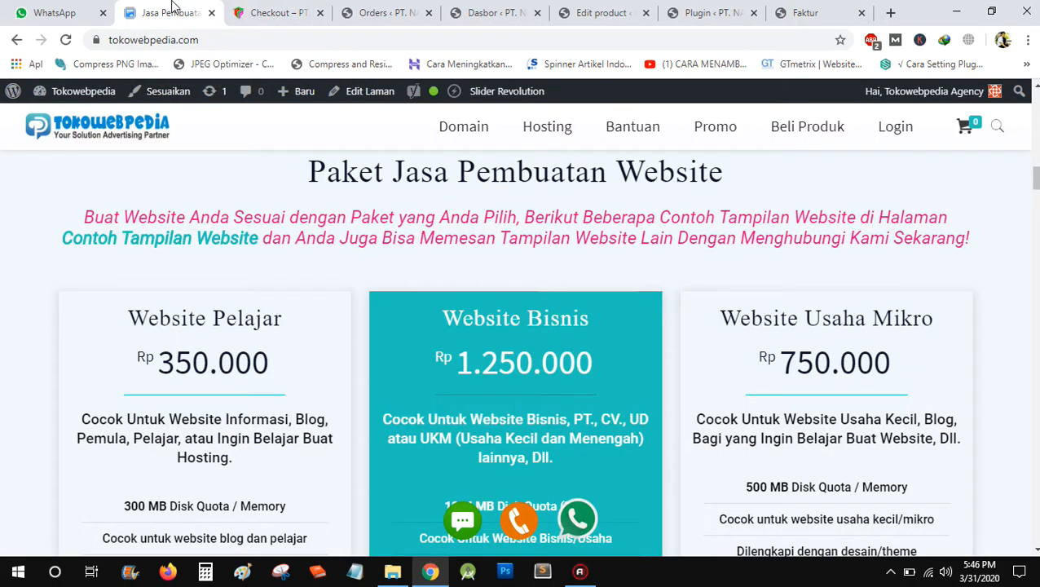